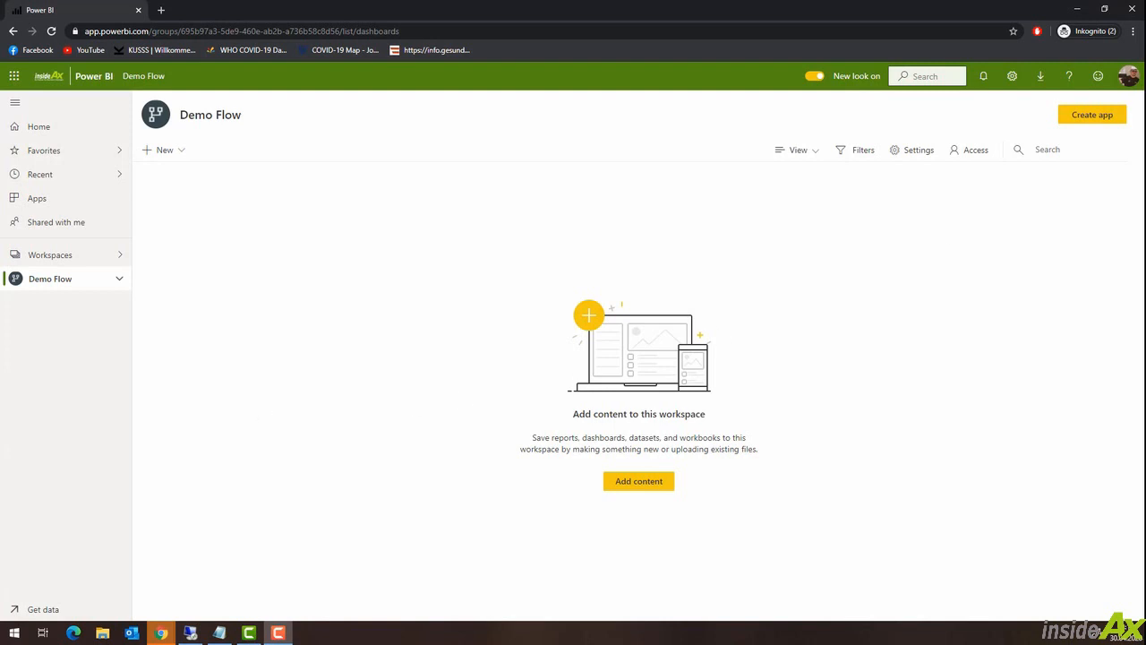
Open the workbook JF 04.2020.xlsx from the desktop, review its accounts and hotel, fuel, meals and misc. expenses, and close it
click(1079, 9)
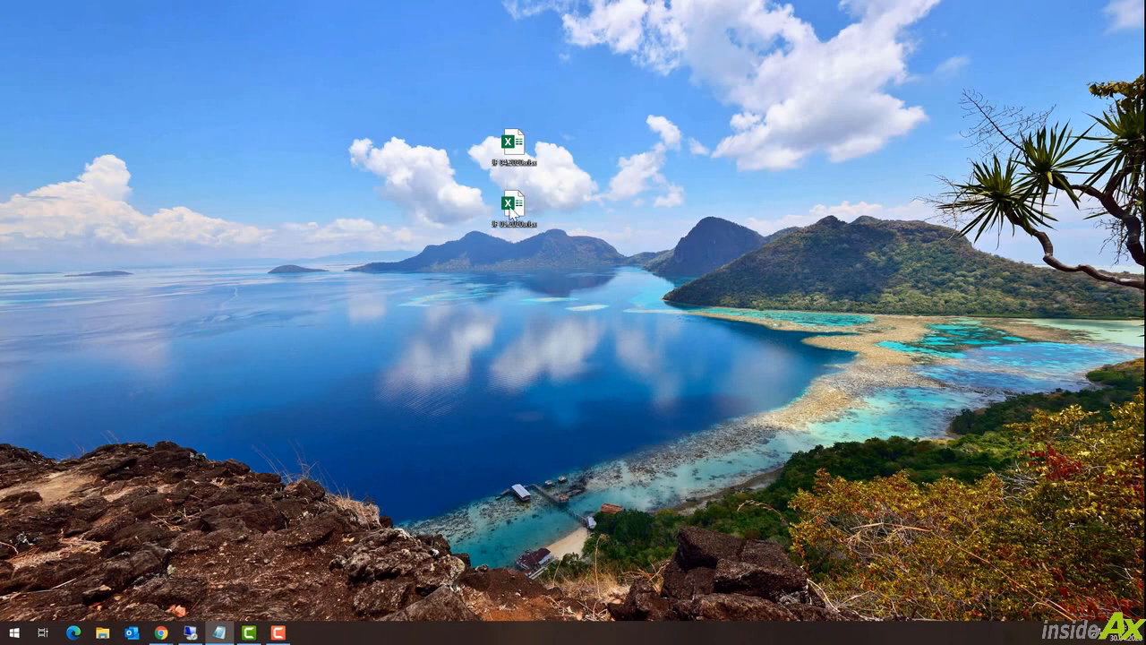
double_click(498, 143)
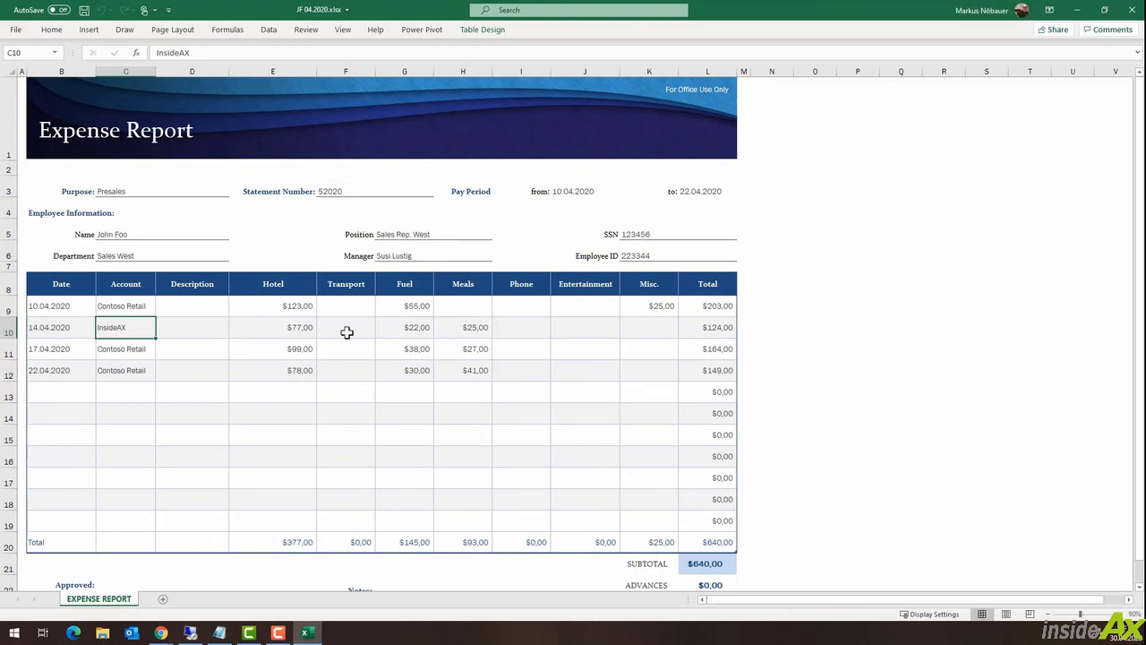
click(46, 305)
click(129, 310)
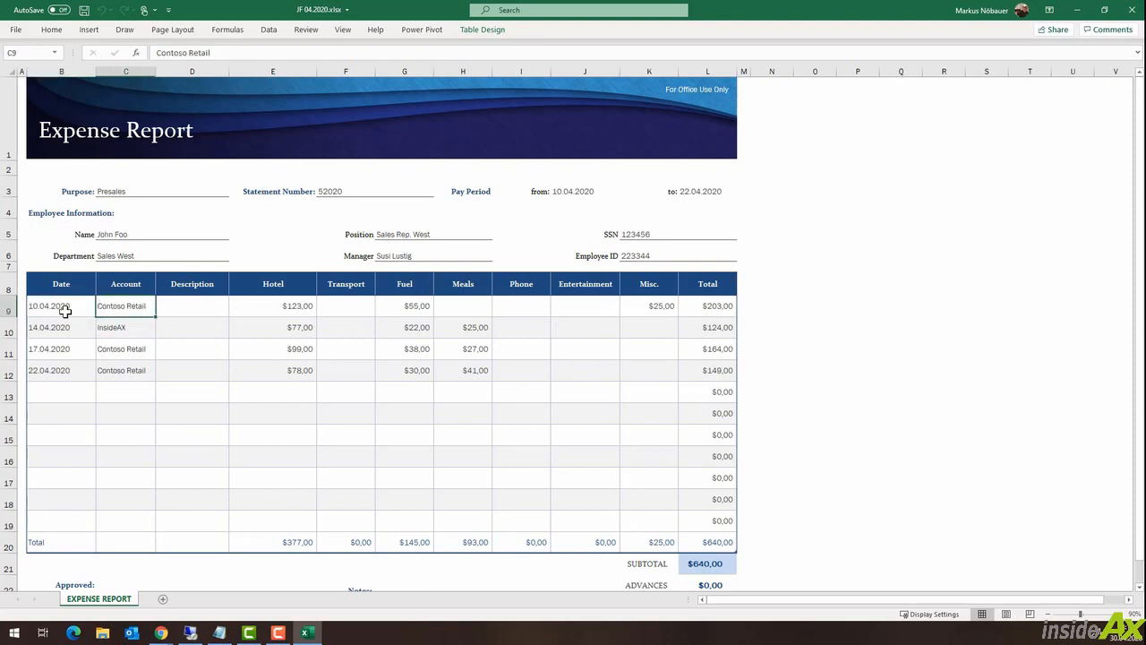
click(267, 305)
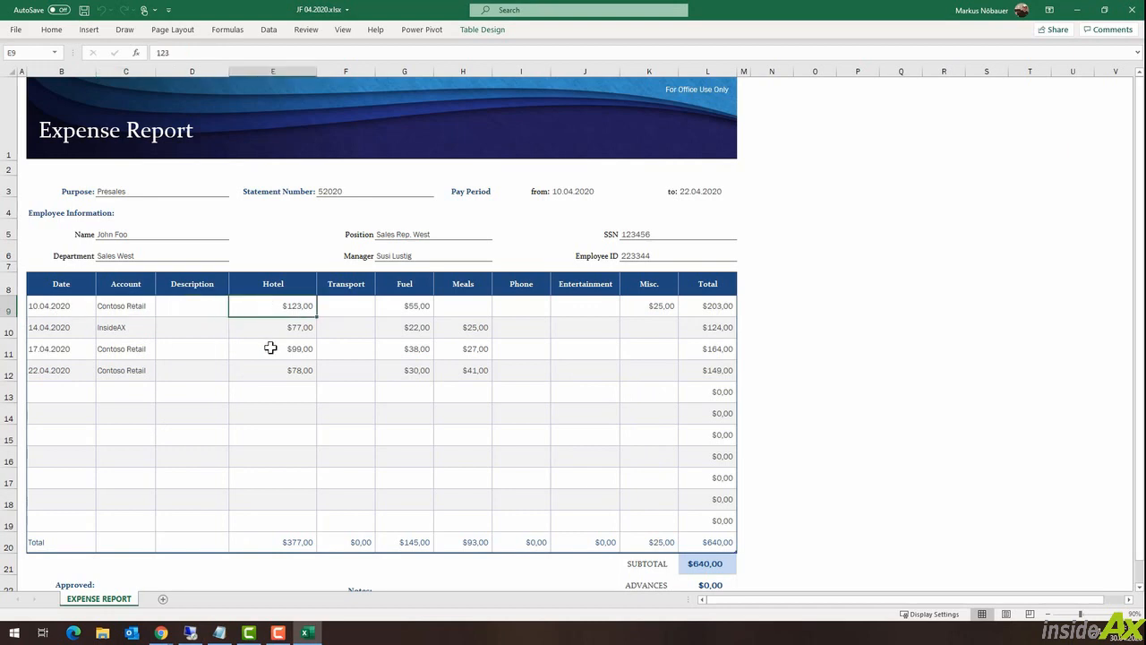
click(417, 307)
click(464, 332)
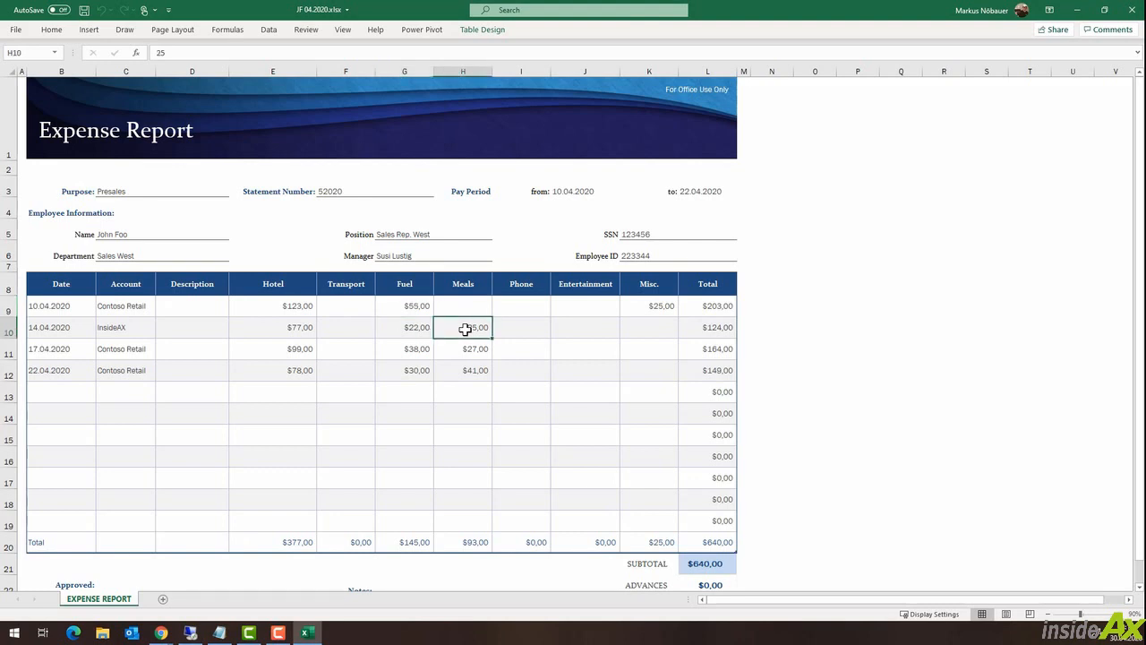
click(660, 305)
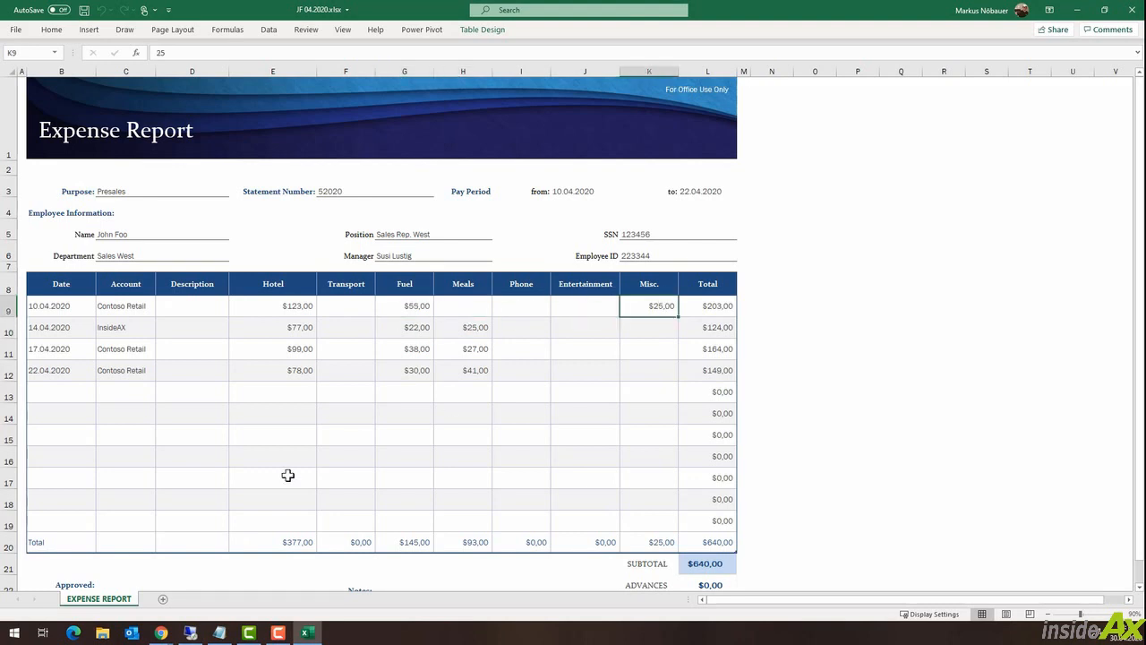
click(1134, 12)
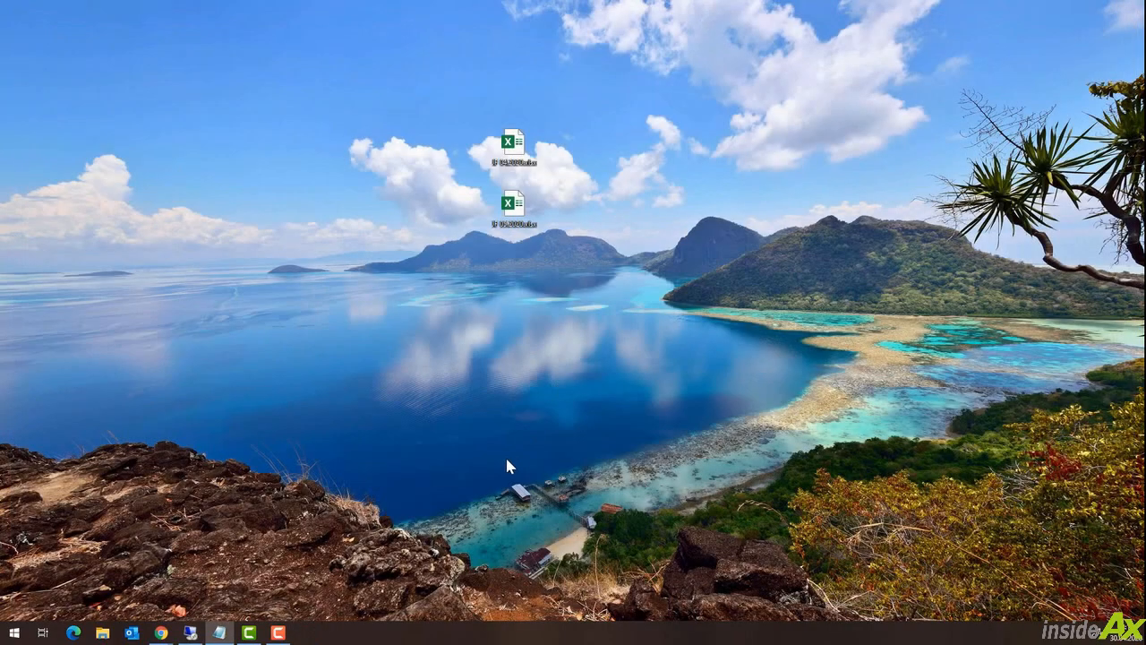
Switch to the remote server and inspect the on-premises data gateway status and the JF 05.2020.xlsx file in the Expense folder
click(191, 632)
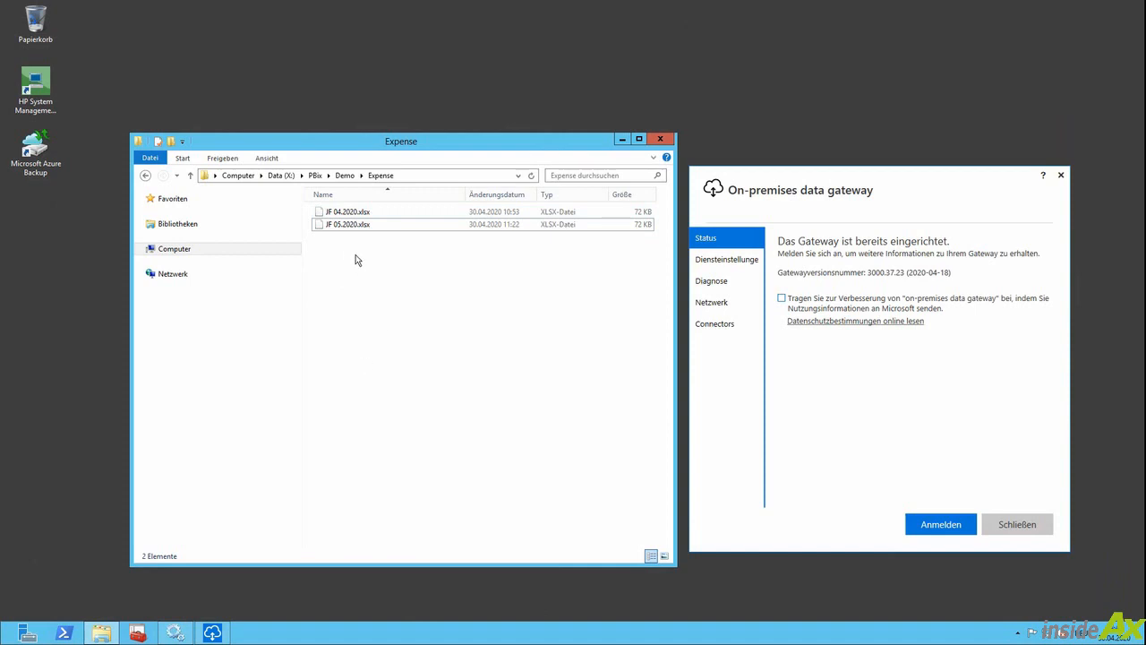
click(877, 177)
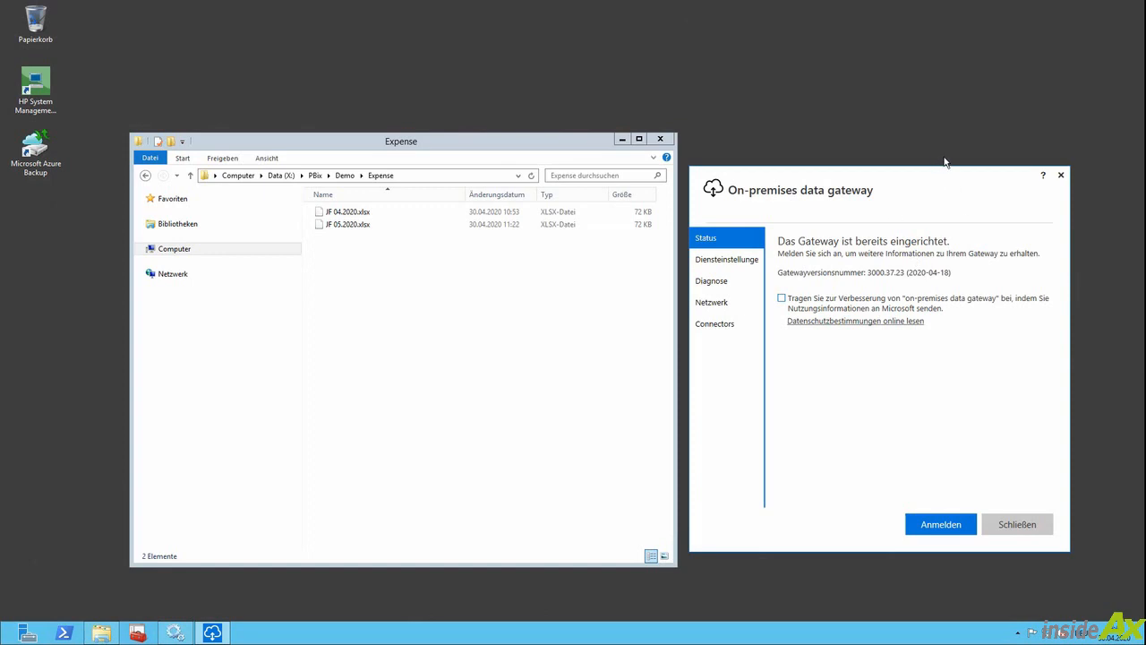
click(499, 325)
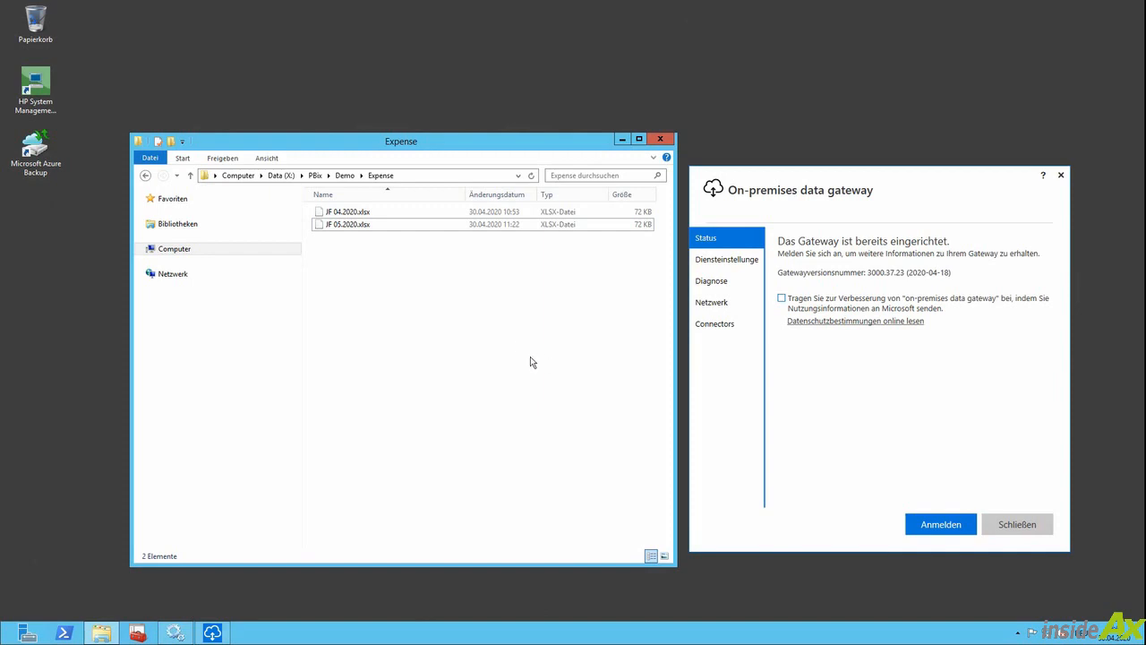
click(400, 214)
key(Down)
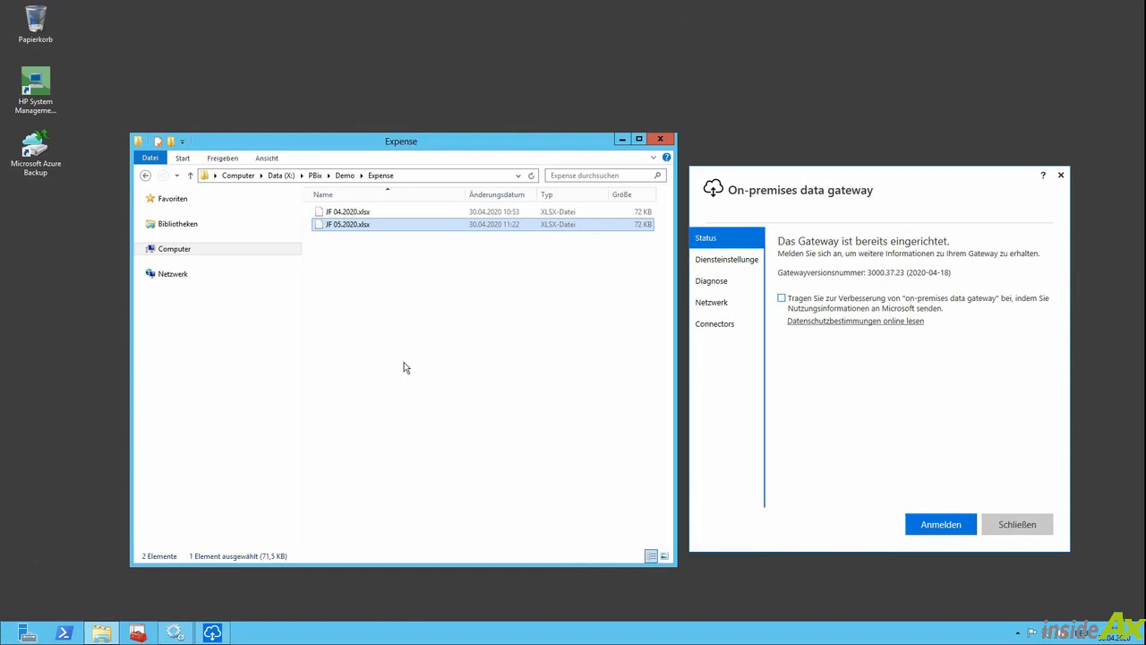
click(402, 363)
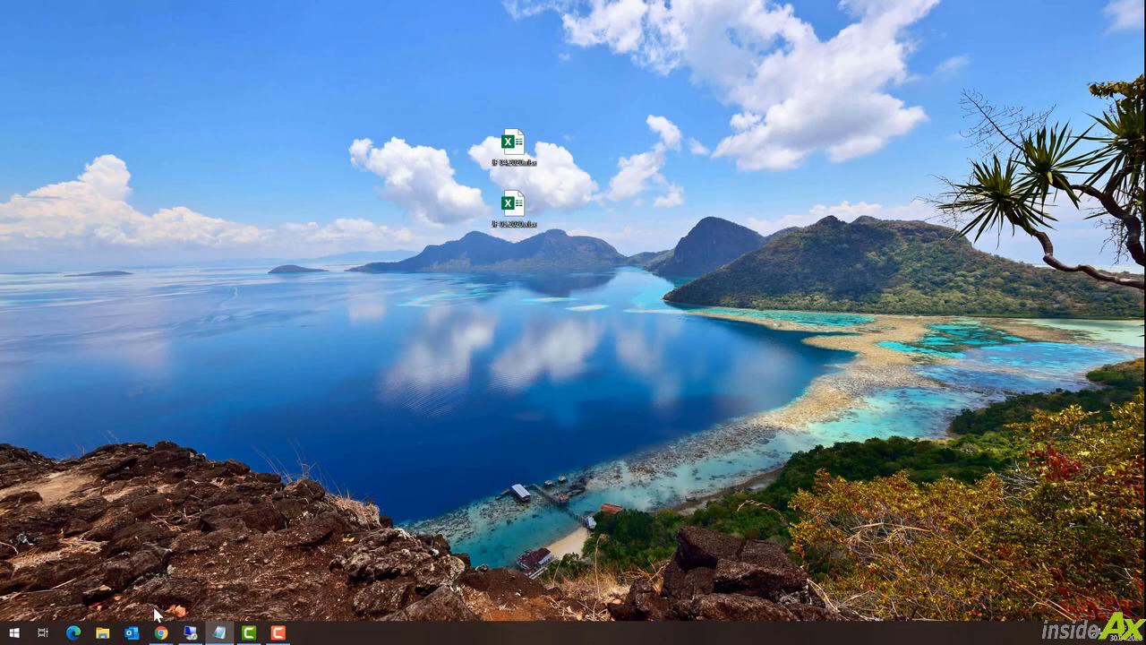
Switch to Power BI and start a new dataflow in the Demo Flow workspace, adding new entities from Common Data Service
mouse_move(160, 632)
click(288, 600)
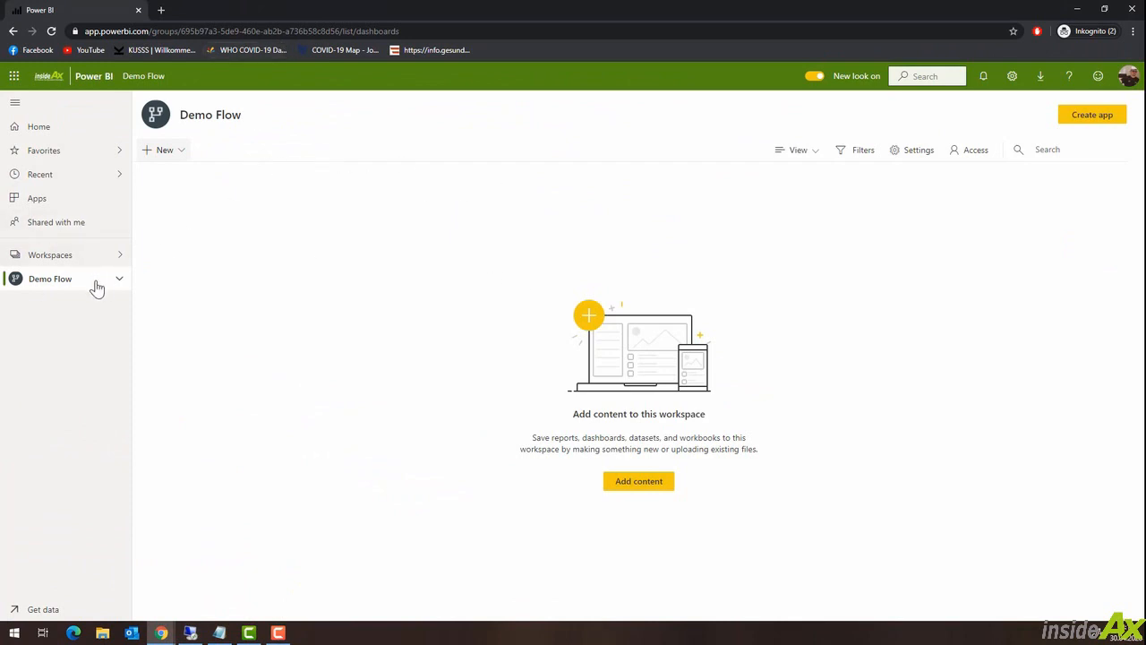
click(184, 152)
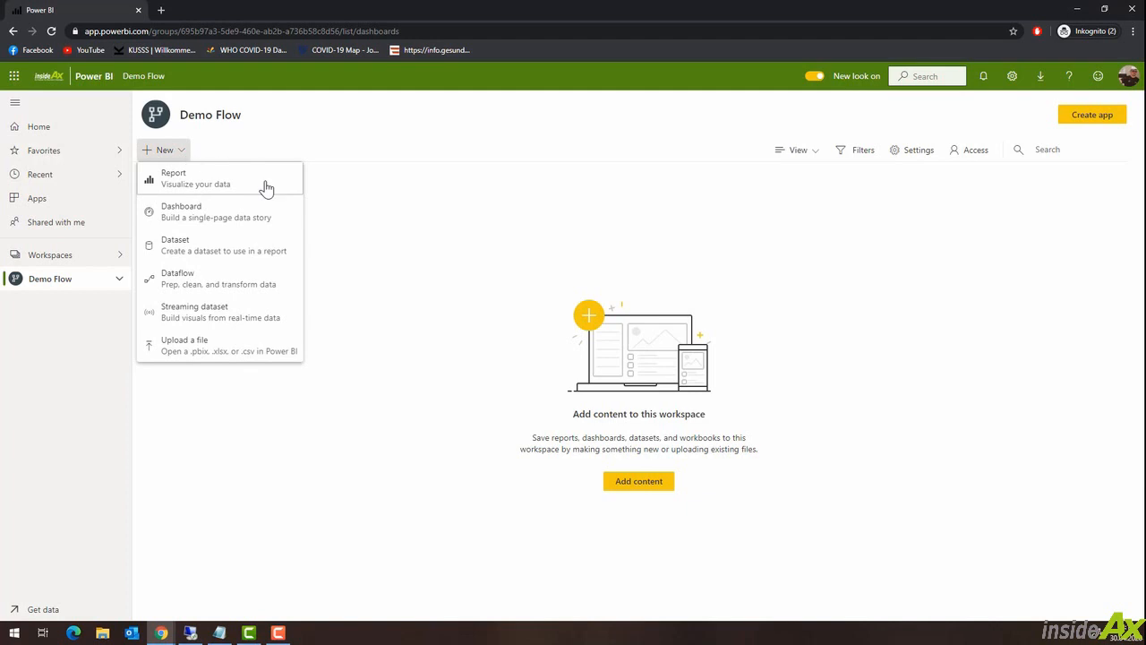
click(202, 284)
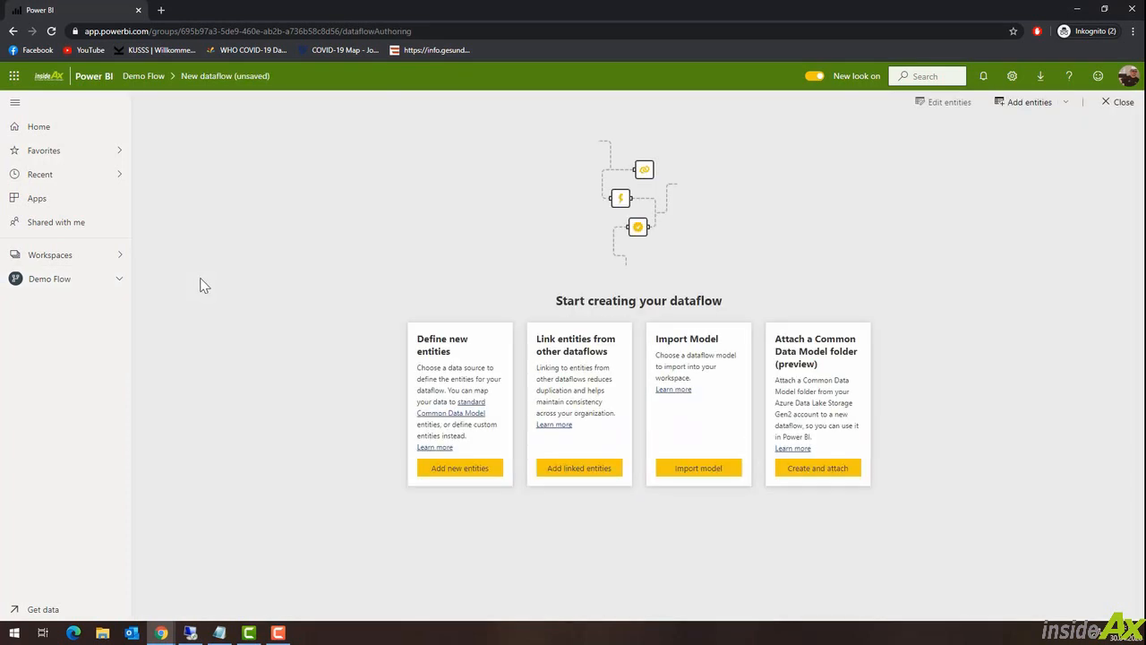
click(445, 470)
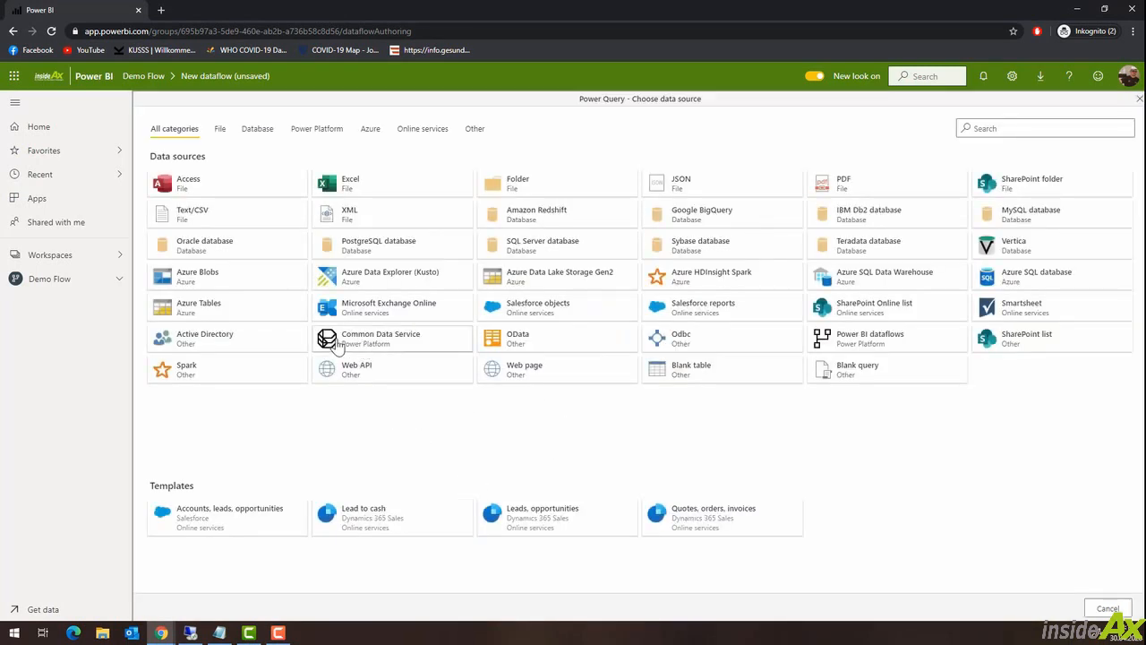
click(444, 346)
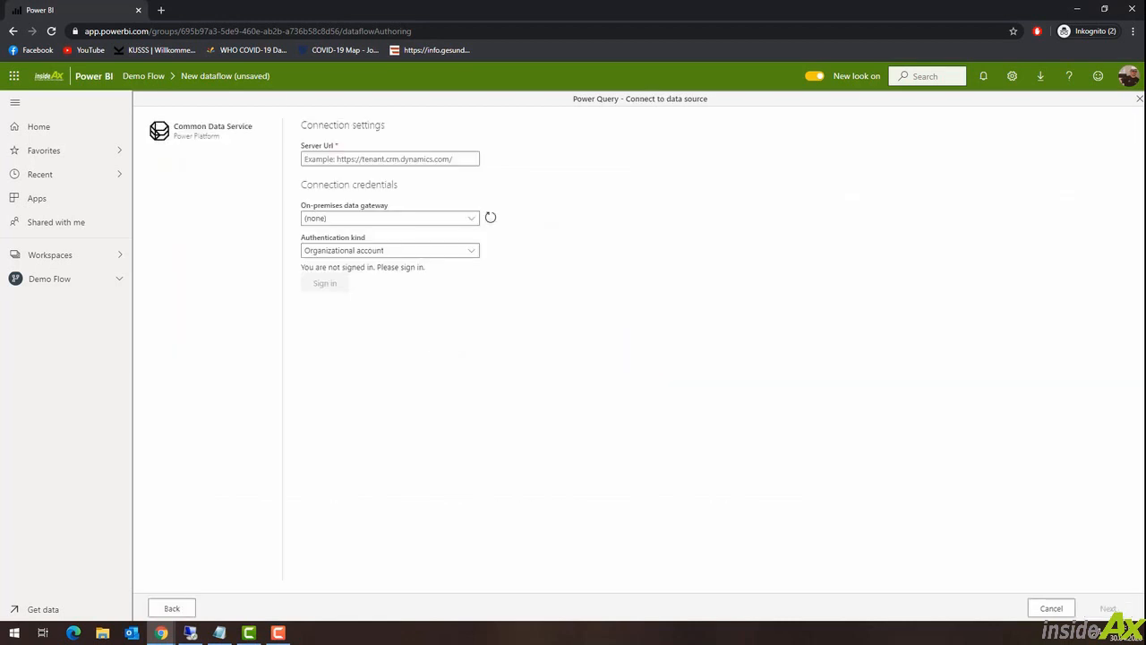
key(alt+Tab)
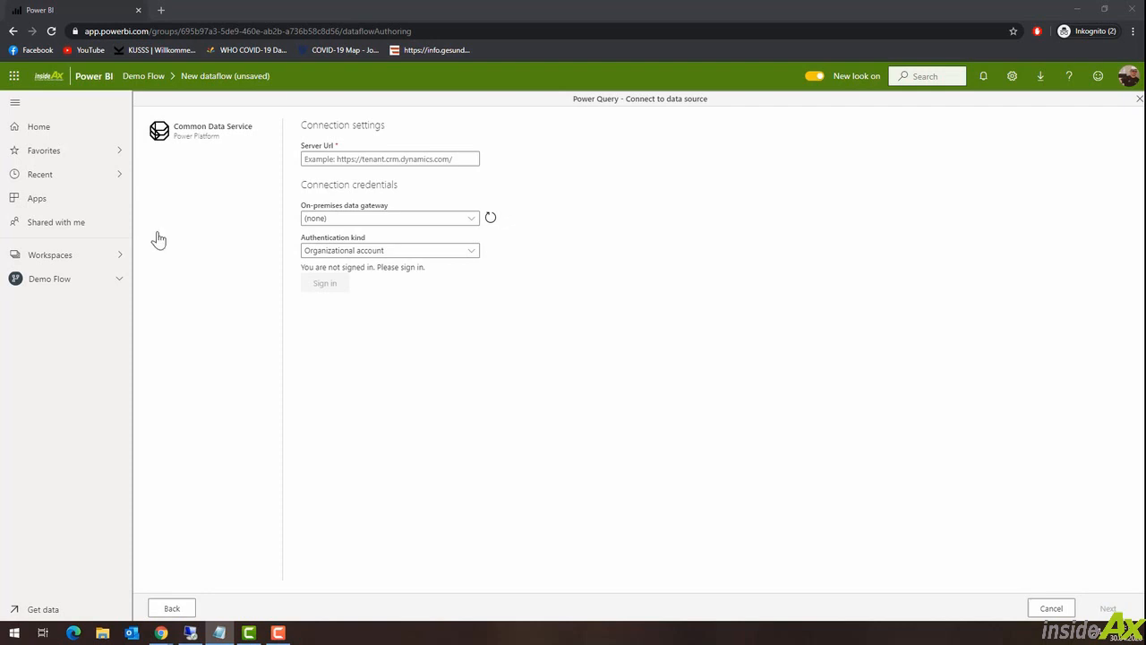
click(417, 159)
text(https://insidesandbox.crm4.dynamics.com/)
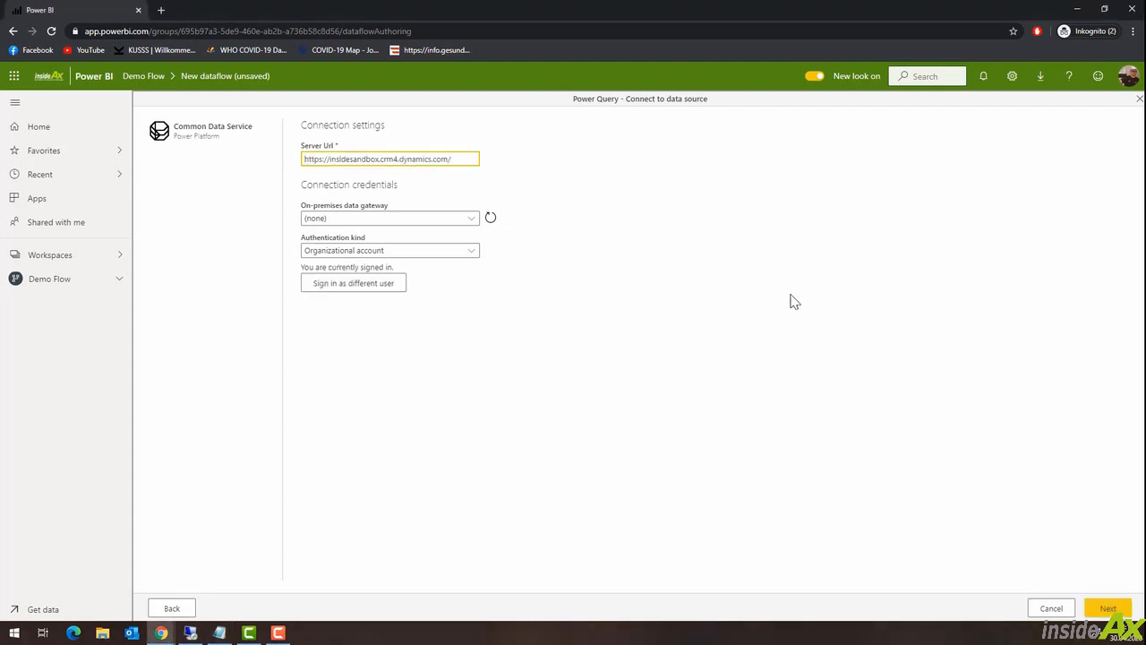
click(1107, 607)
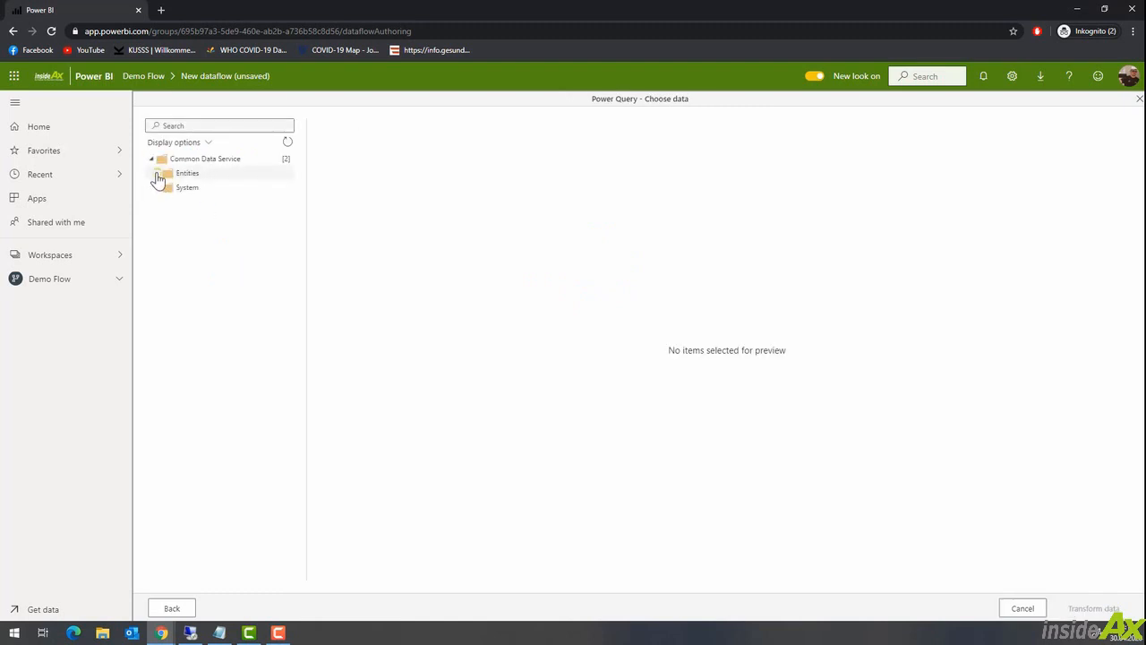
Select the Account entity, preview its address columns, and load it into the query editor for transformation
click(157, 176)
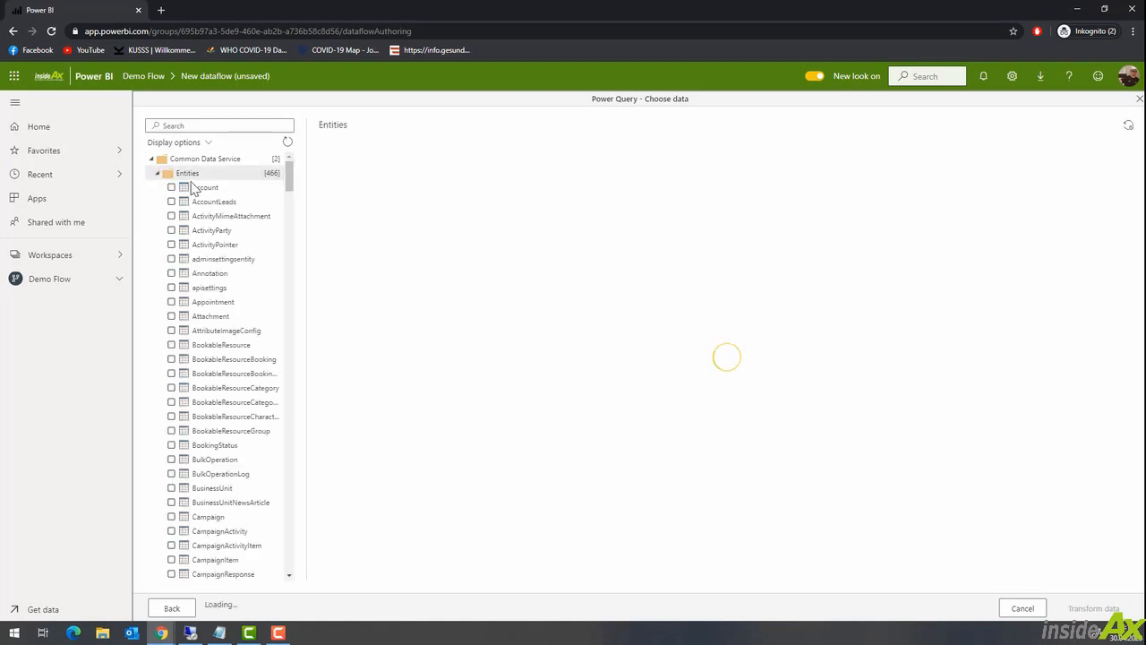
click(172, 188)
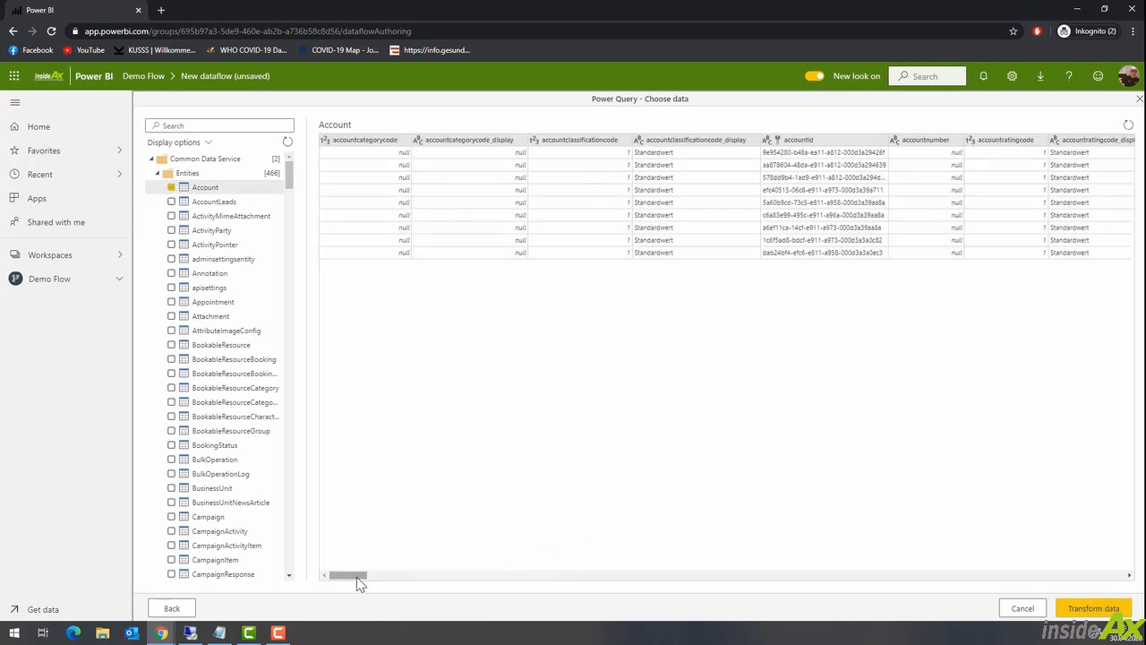
drag(355, 584, 411, 583)
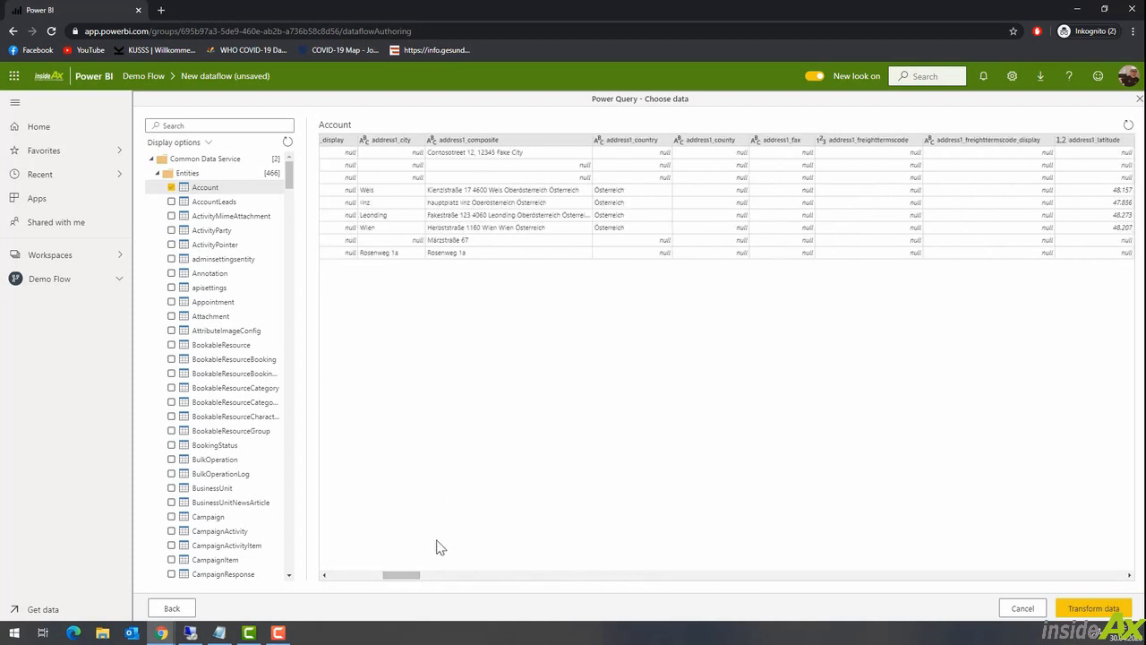
drag(402, 586, 379, 583)
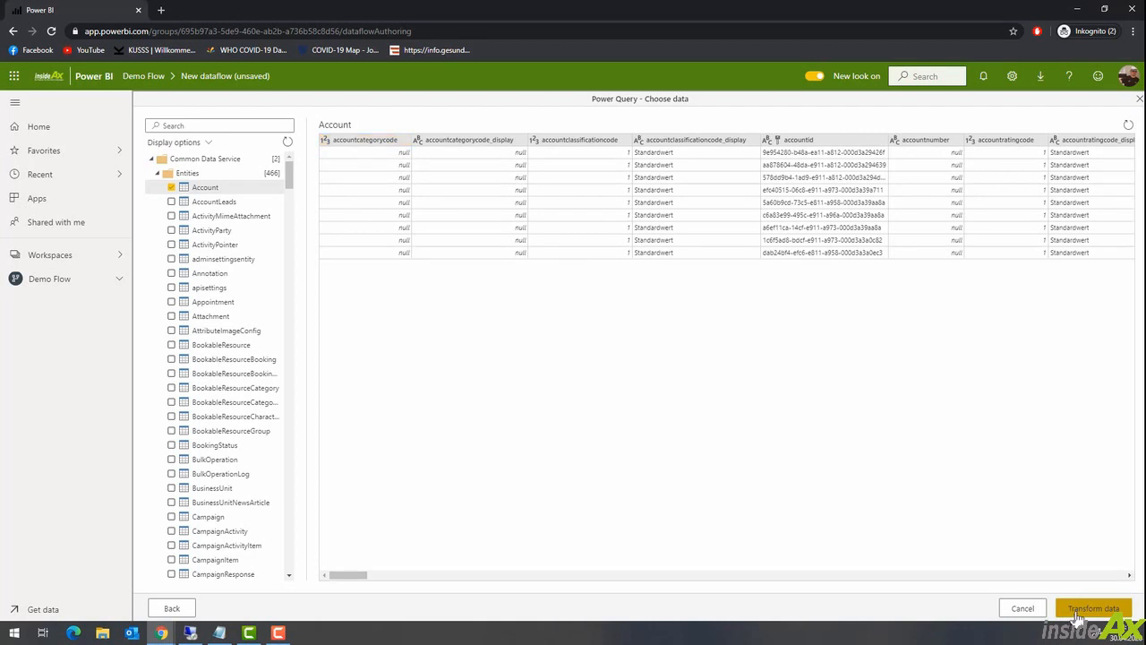
click(1077, 614)
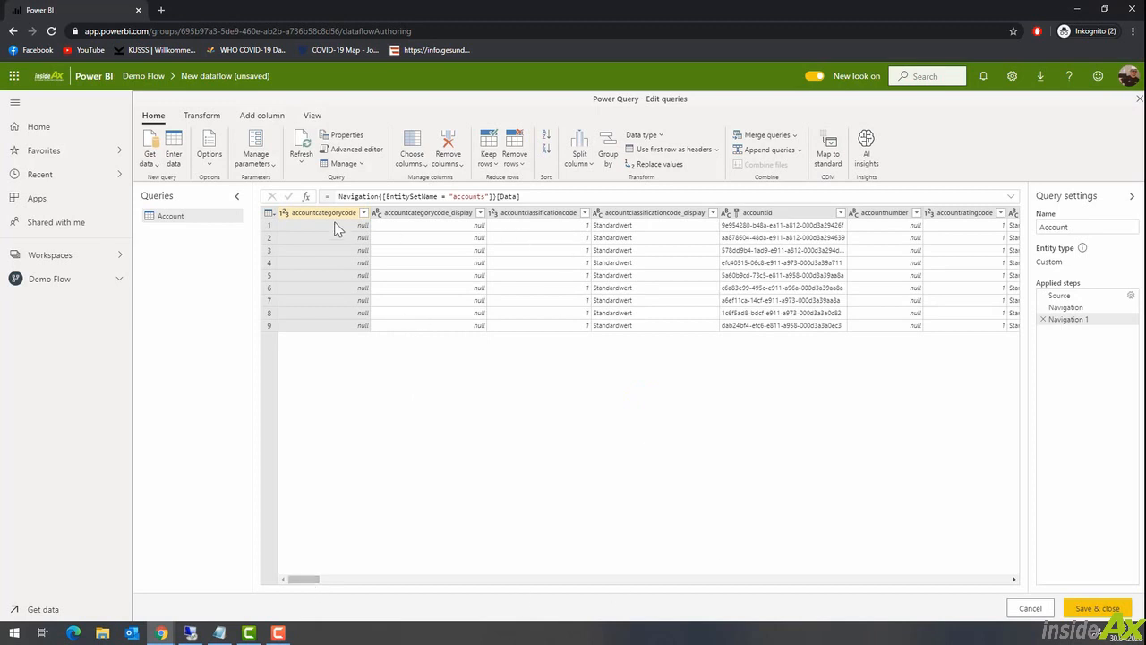
Remove the columns accountcategorycode through accountclassificationcode_display from the Account query
click(670, 213)
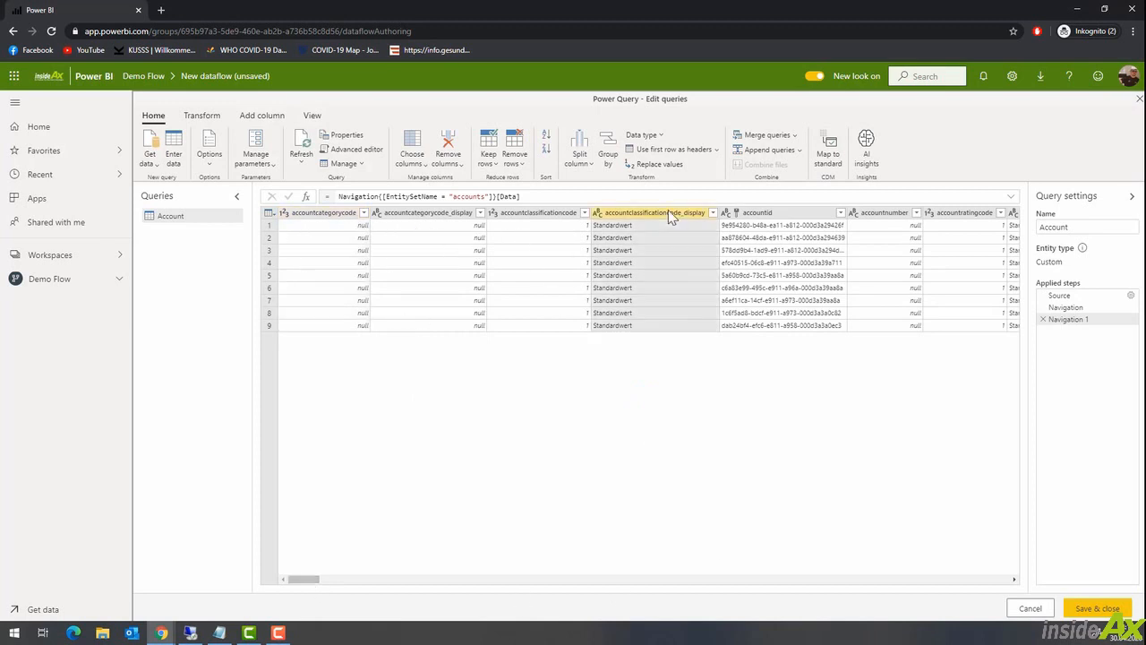
click(331, 213)
shift+click(664, 215)
click(448, 141)
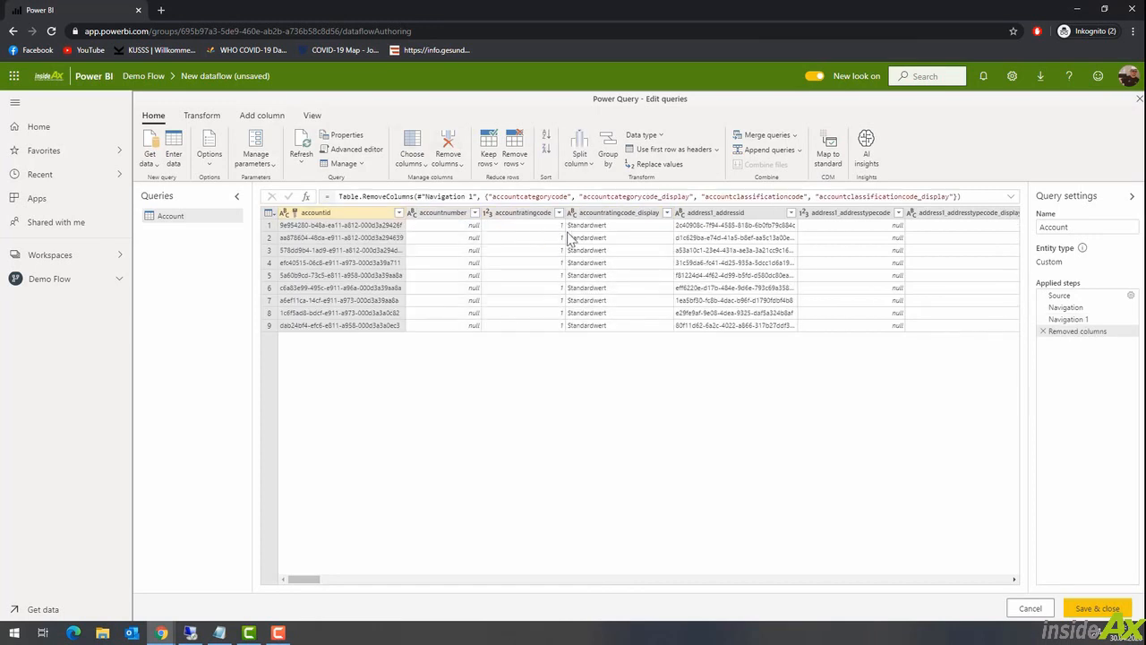
Remove the columns accountnumber through address1_city from the Account query, keeping accountid
click(445, 215)
click(1015, 580)
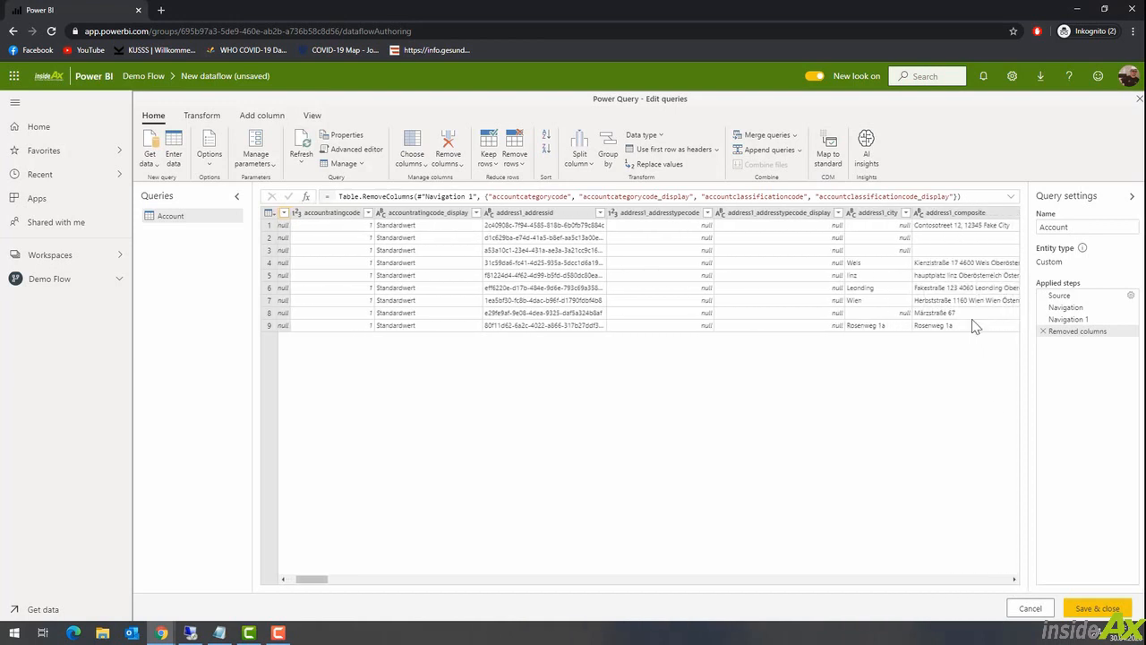
shift+click(882, 215)
right_click(882, 217)
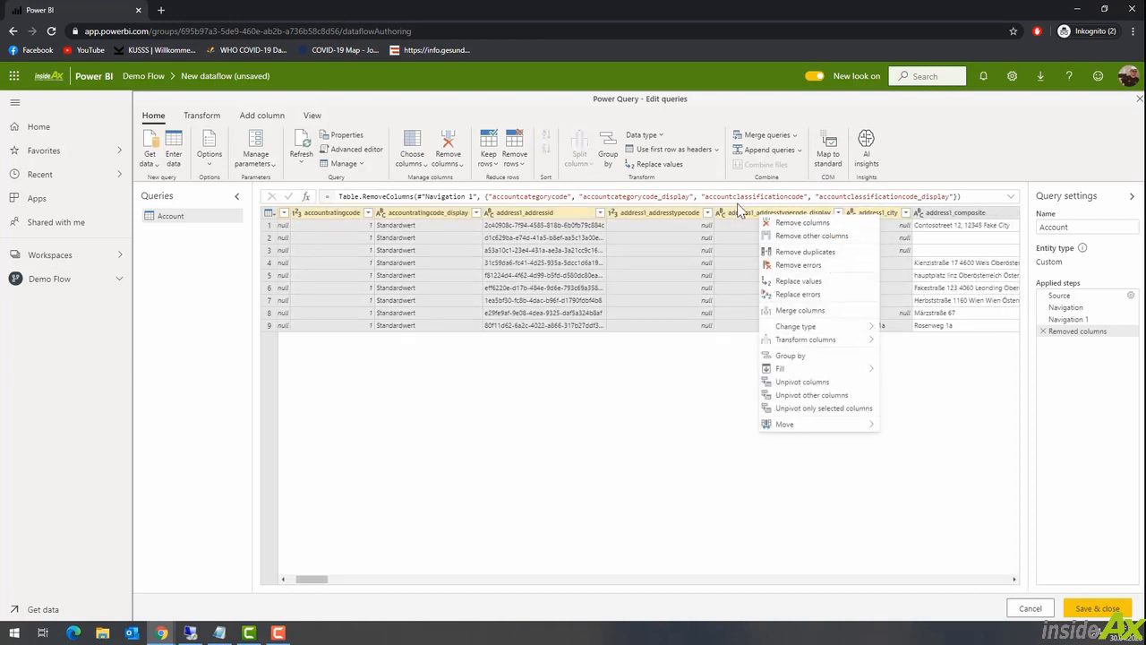
click(773, 223)
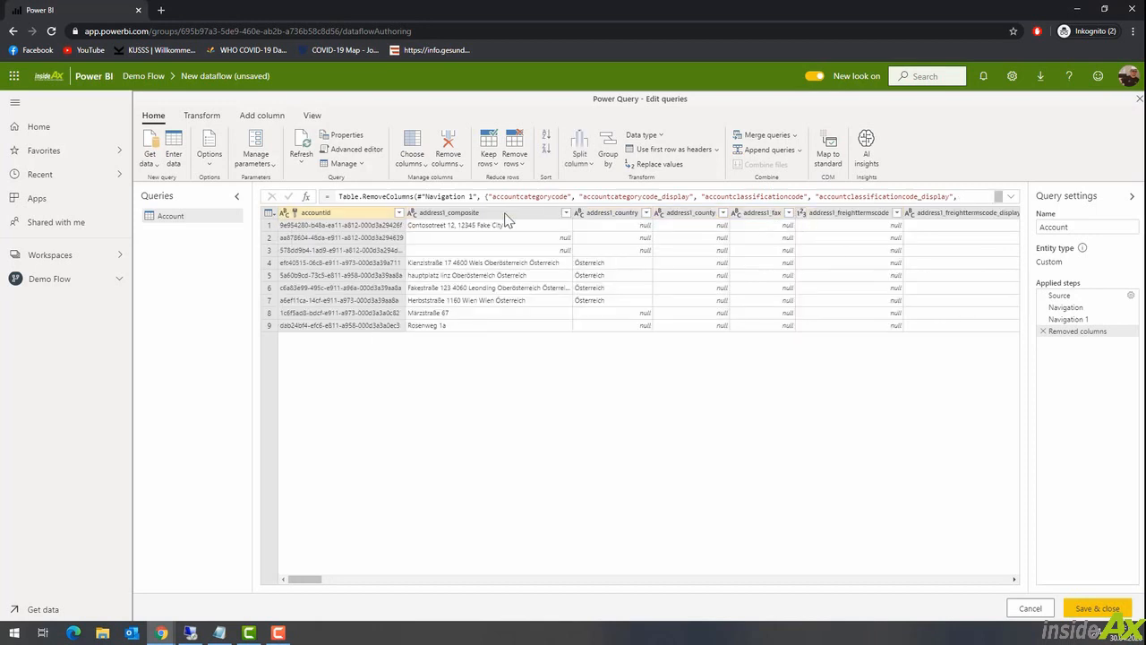
Remove the columns address1_country through msdyn_workorderinstructions, keeping address1_composite and name
click(615, 215)
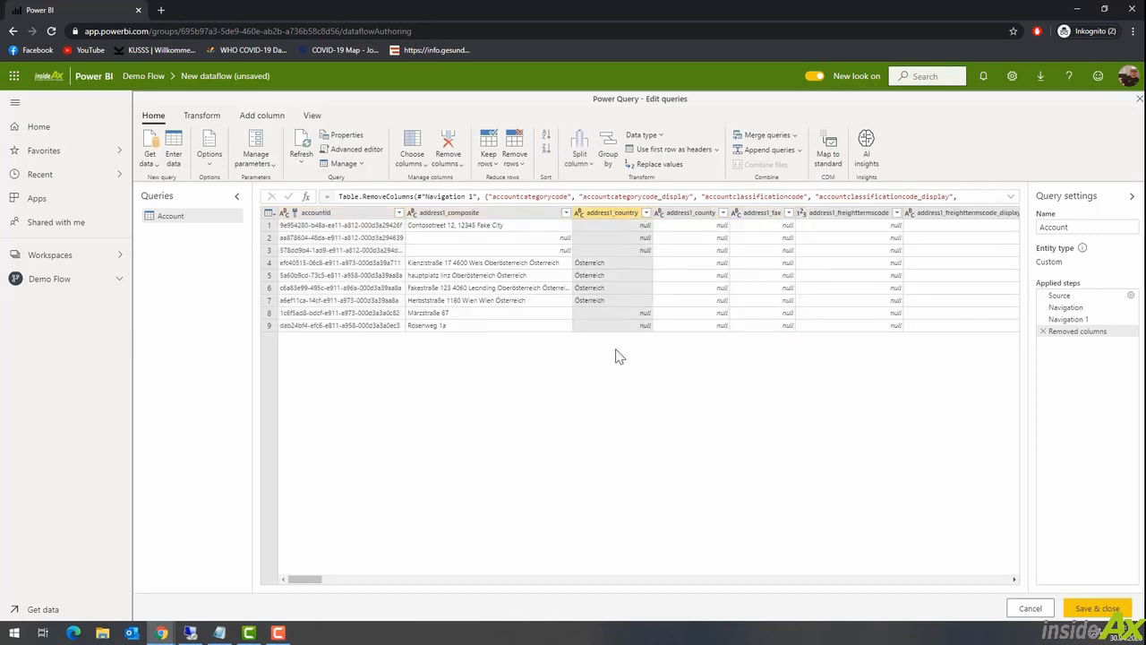
drag(307, 579, 772, 604)
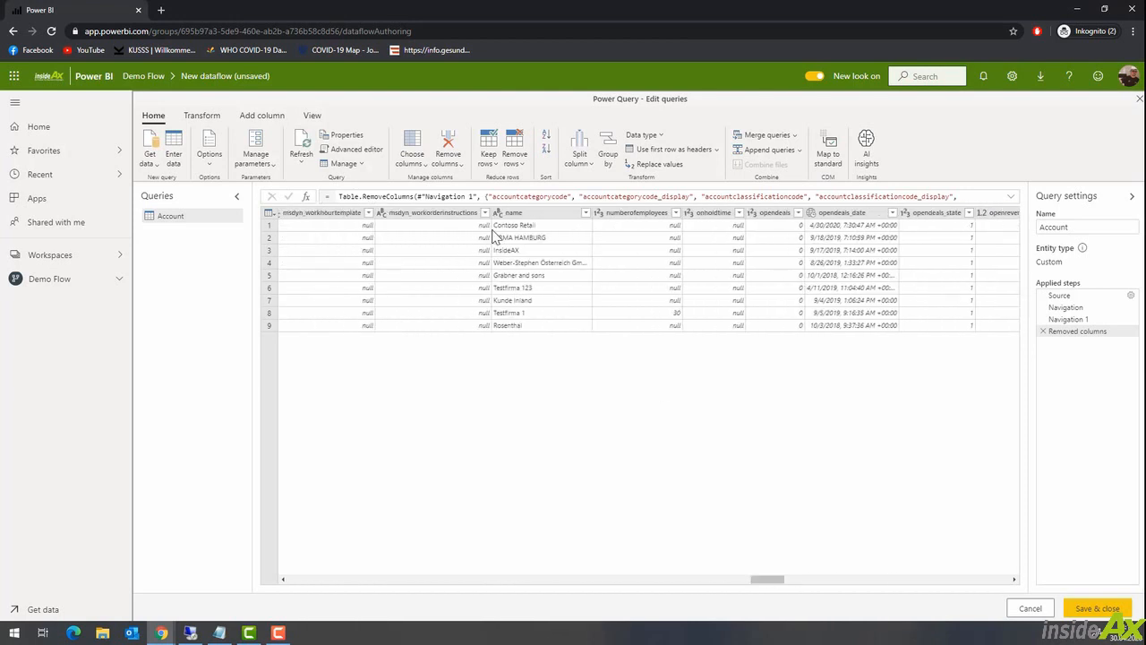
shift+click(438, 215)
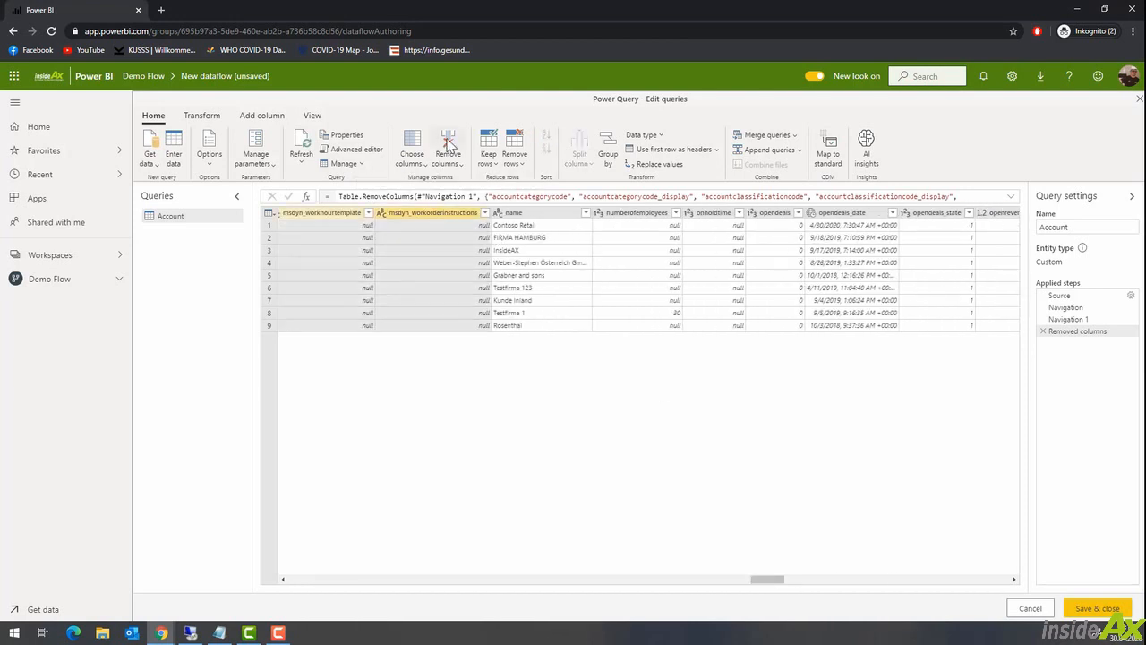
click(447, 144)
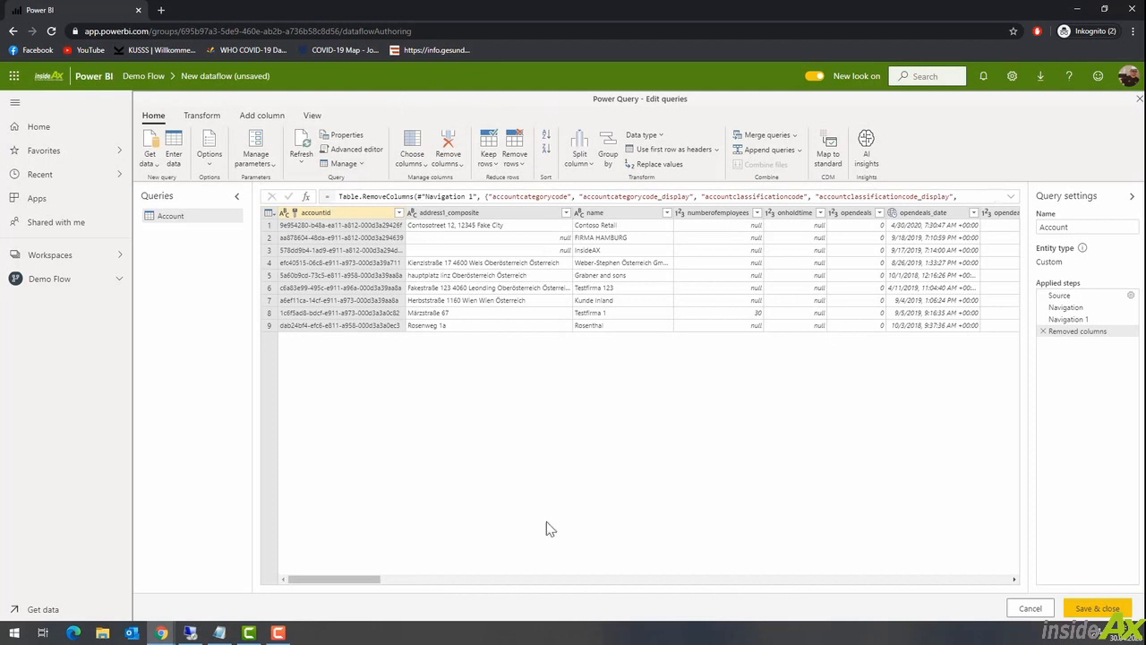
Remove the columns numberofemployees through yominame from the Account query, keeping only accountid, address1_composite and name
drag(343, 579, 1013, 584)
click(604, 212)
shift+click(983, 216)
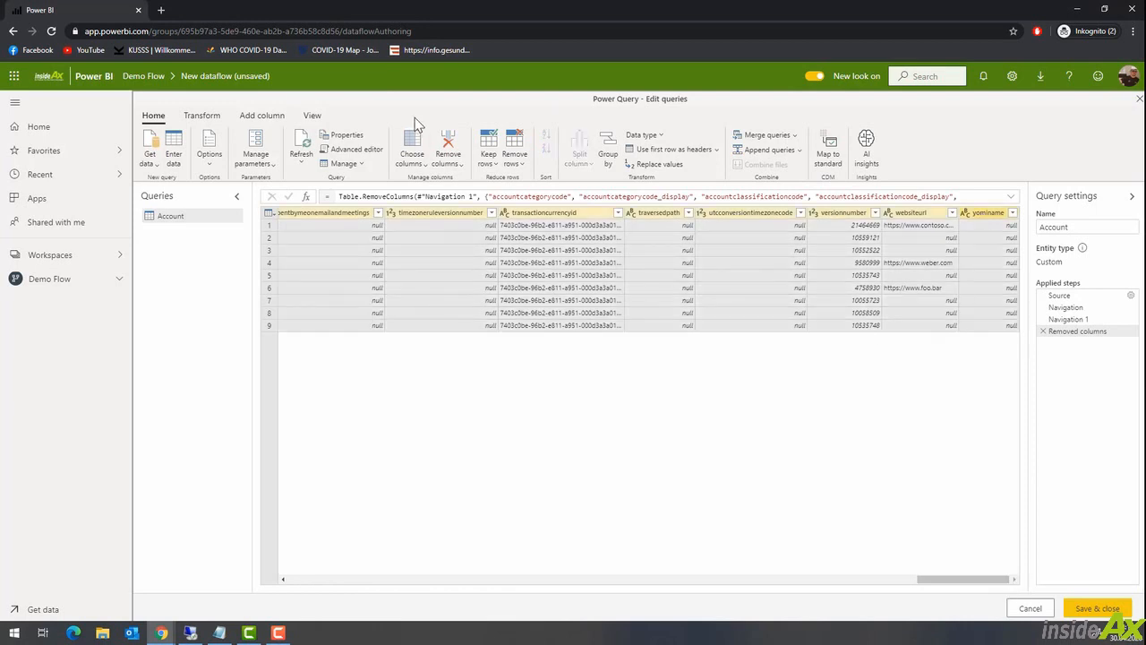
click(447, 143)
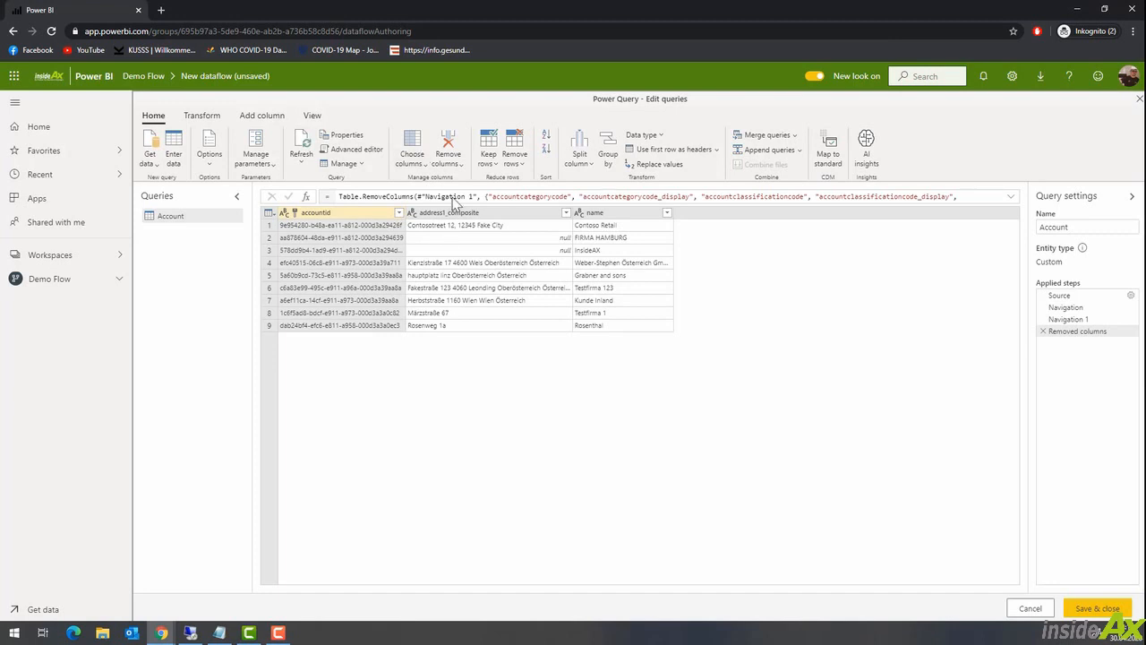
Save the query and the dataflow as Accounts with a description starting "Accounts from D365", and refresh the dataflow immediately
click(1099, 610)
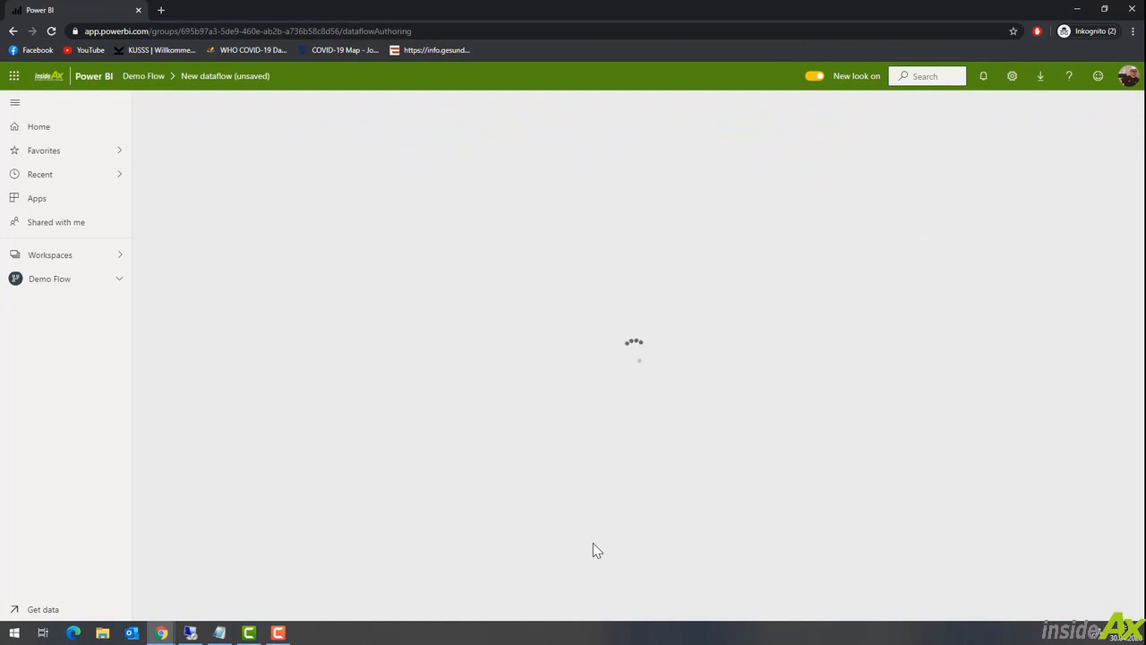
text(Accounts)
key(Tab)
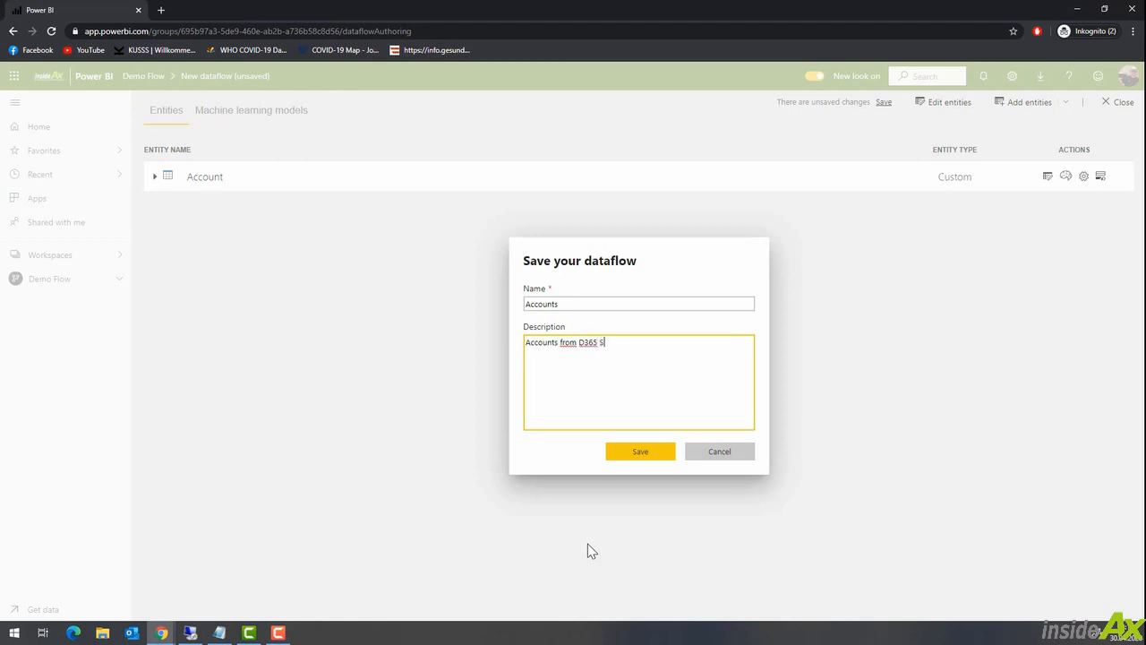
click(632, 453)
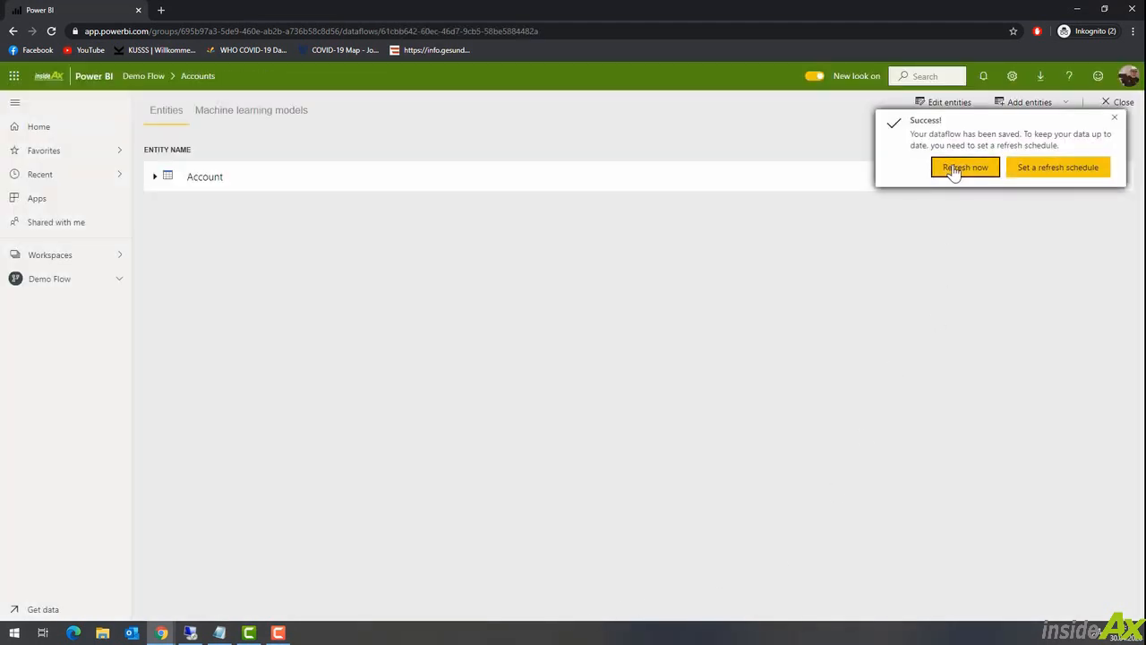
click(956, 171)
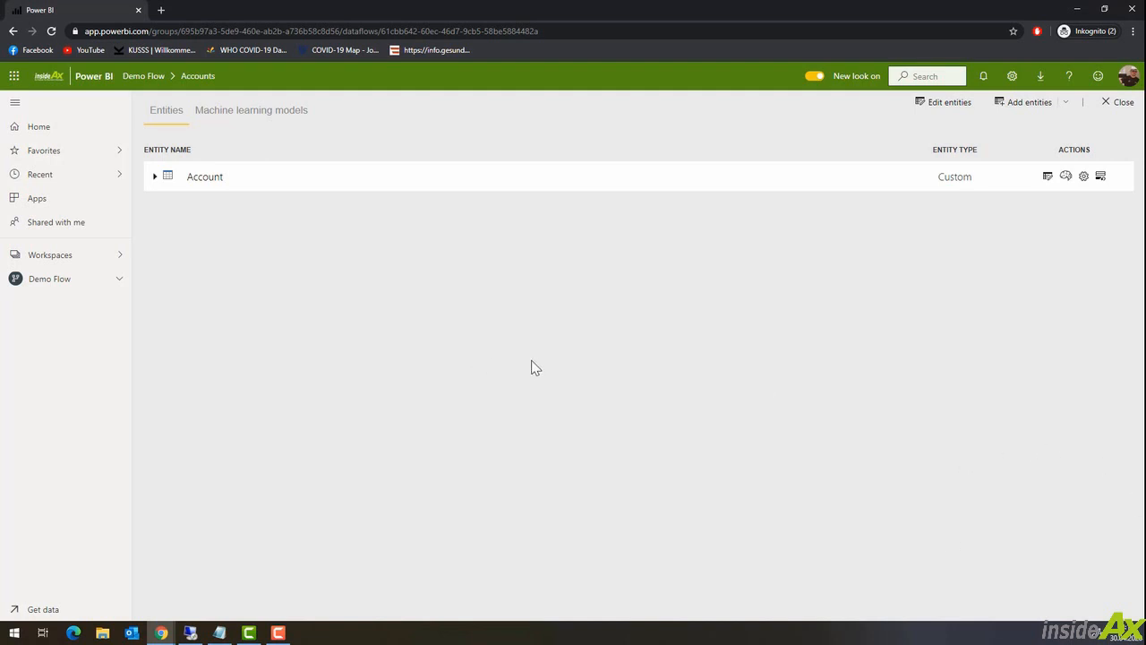
Start another dataflow in the Demo Flow workspace and define new entities from a Folder data source
click(52, 285)
click(176, 154)
click(181, 284)
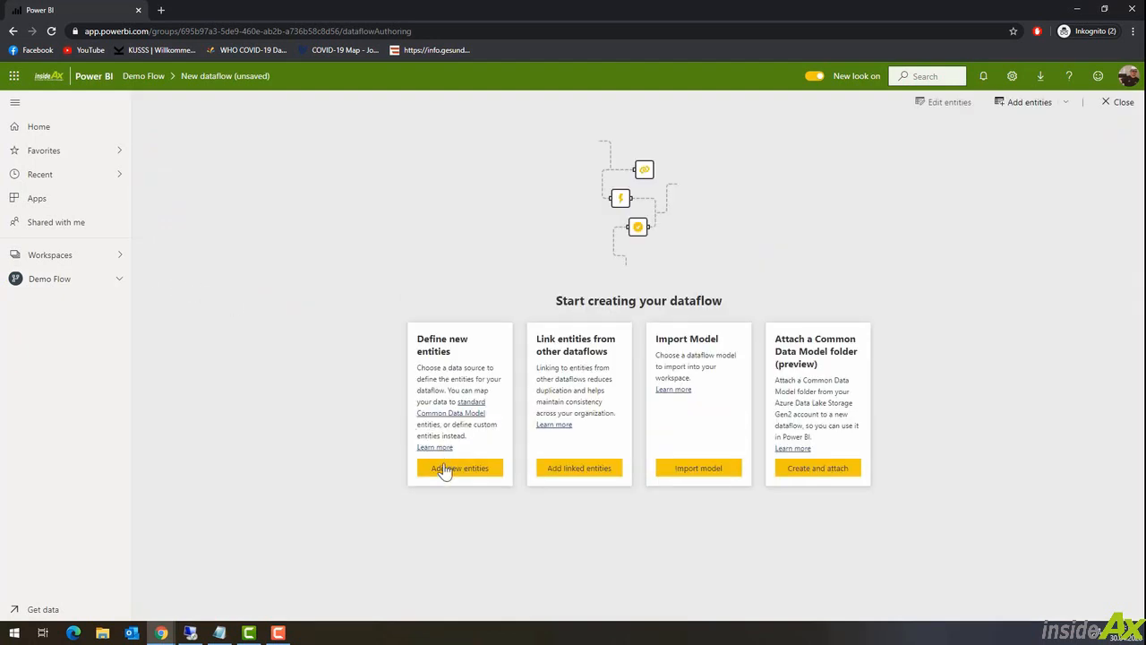
click(445, 468)
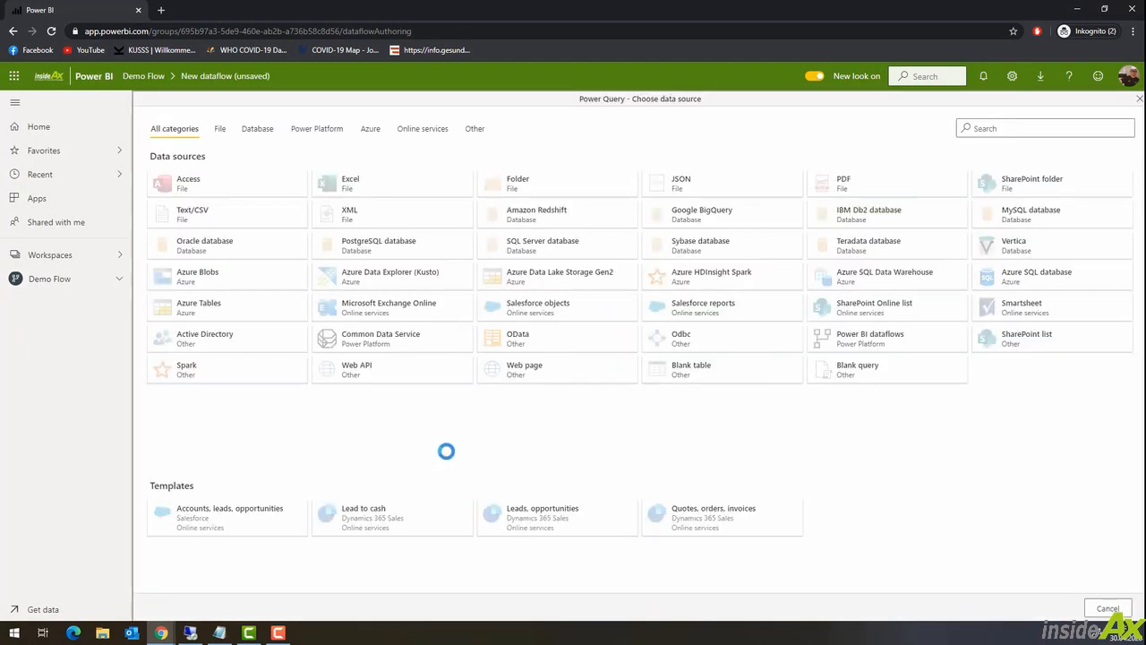
click(560, 192)
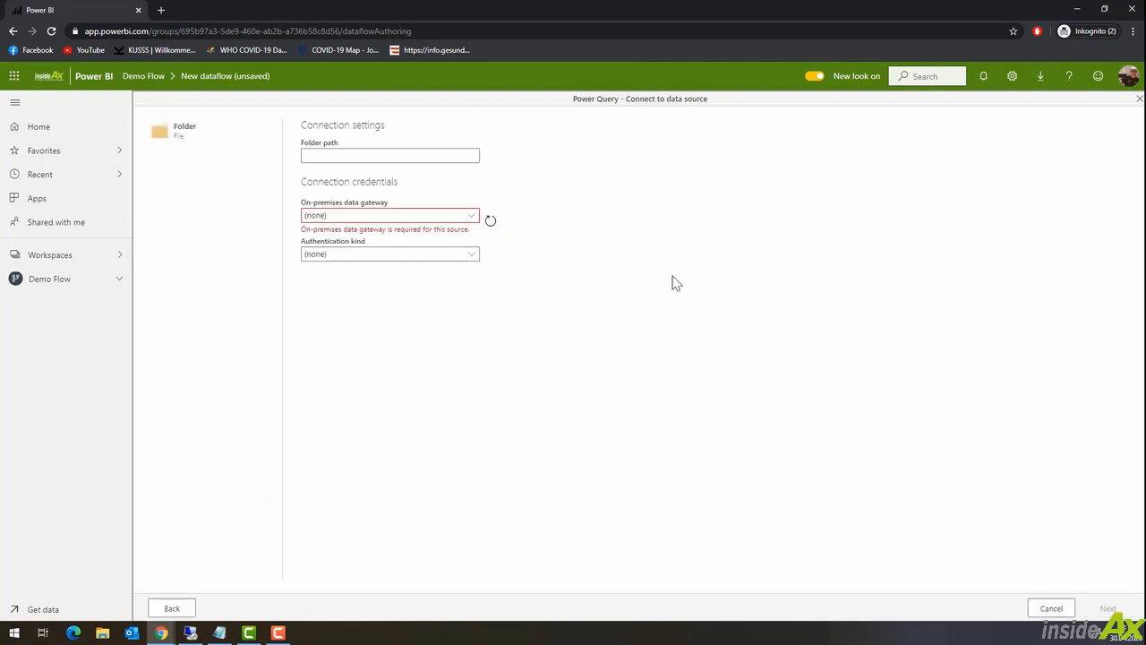
Connect to X:\PBix\Demo\Expense through the SRV-DATA2 gateway, copying the folder path from the Expense window in the remote desktop session
click(467, 216)
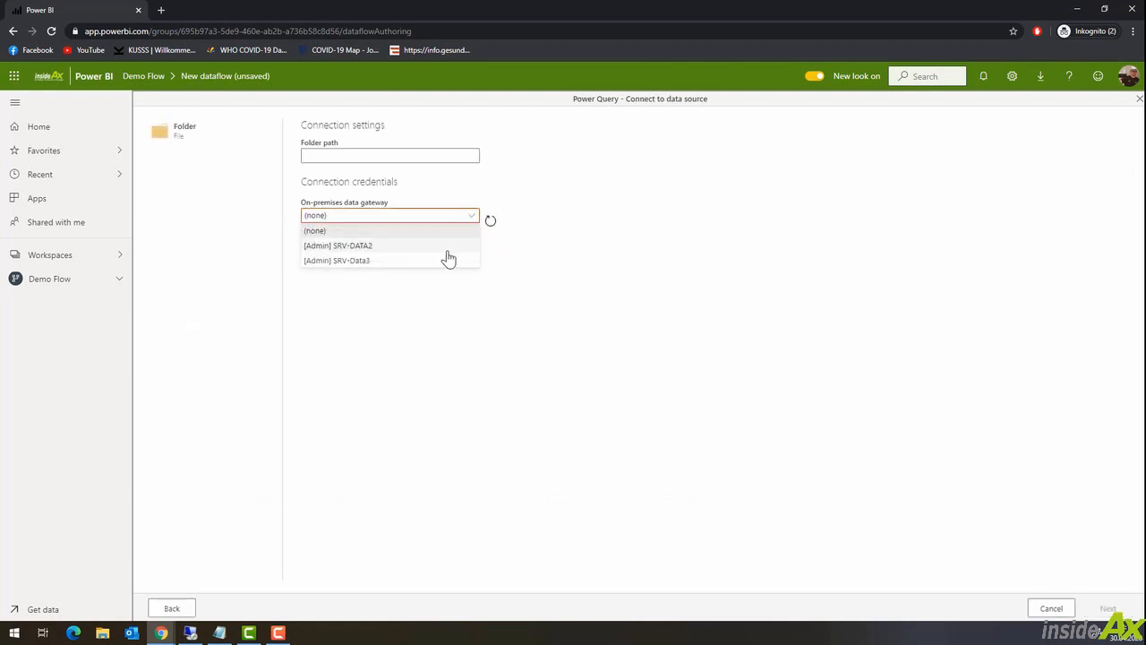
click(445, 247)
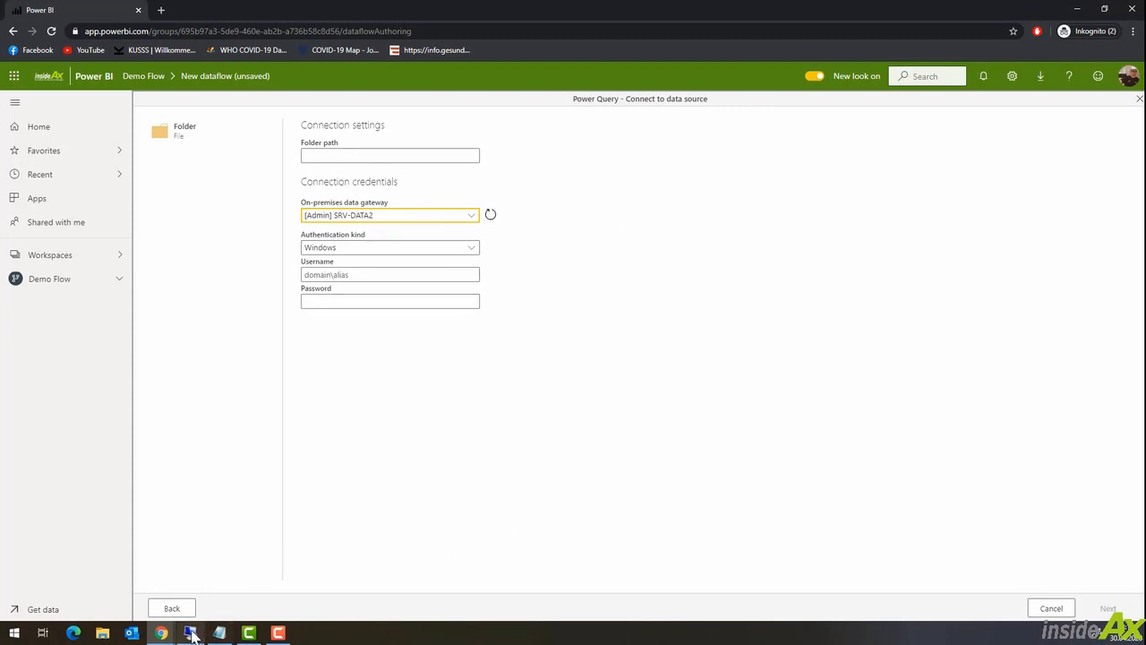
mouse_move(187, 633)
click(186, 591)
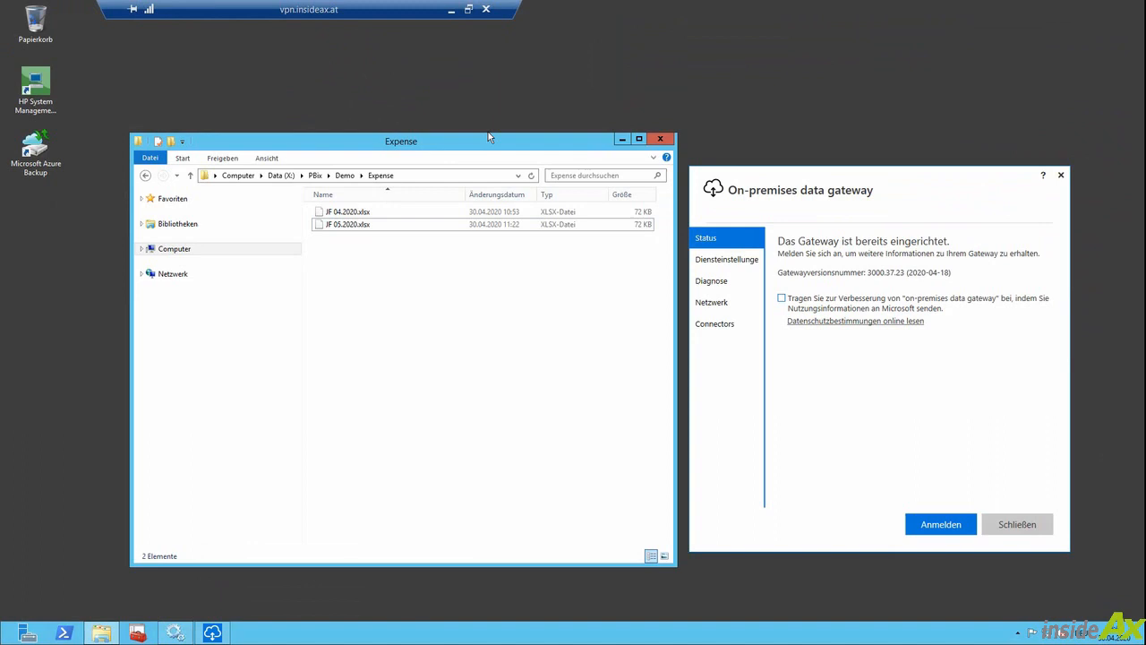
click(450, 177)
key(ctrl+c)
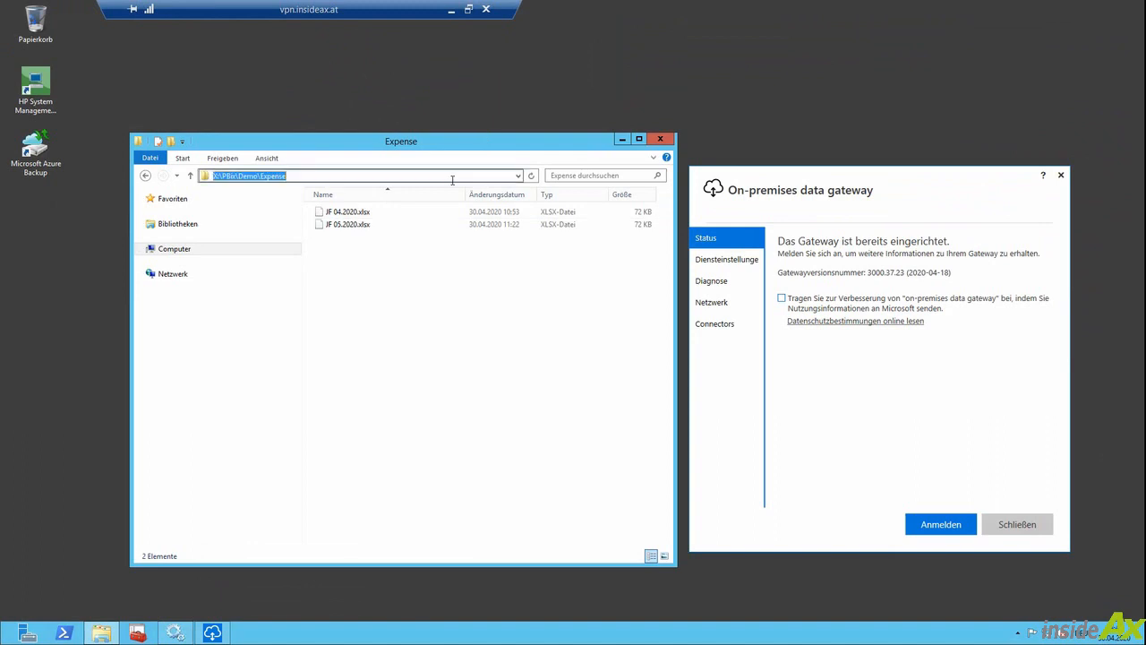
click(450, 9)
click(379, 156)
key(ctrl+v)
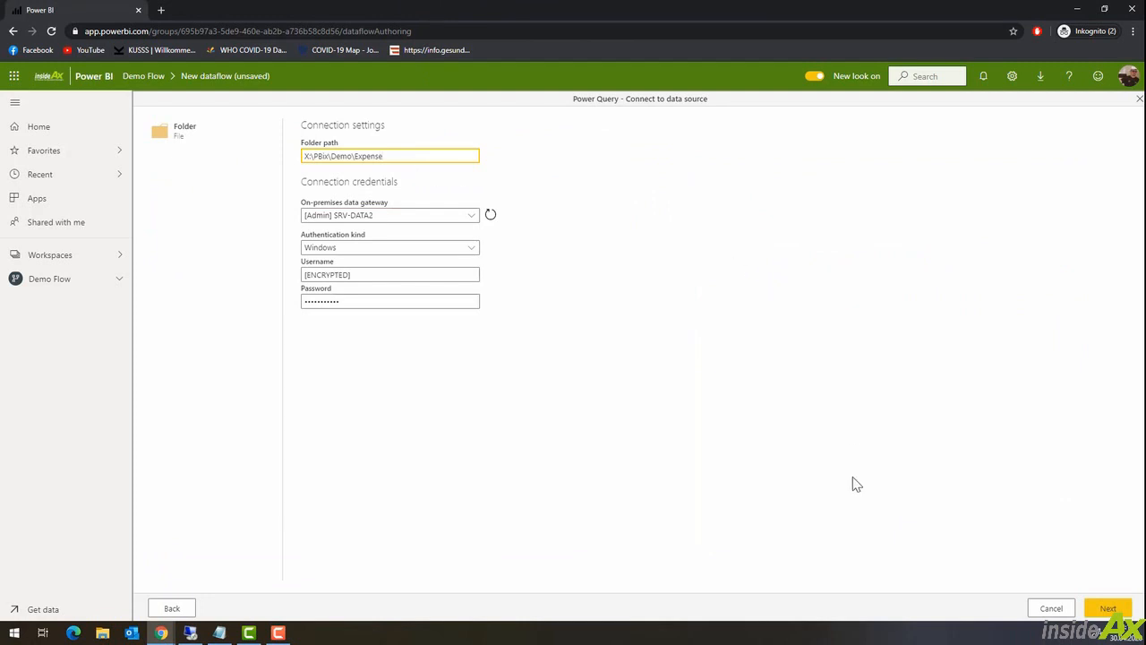
click(1105, 614)
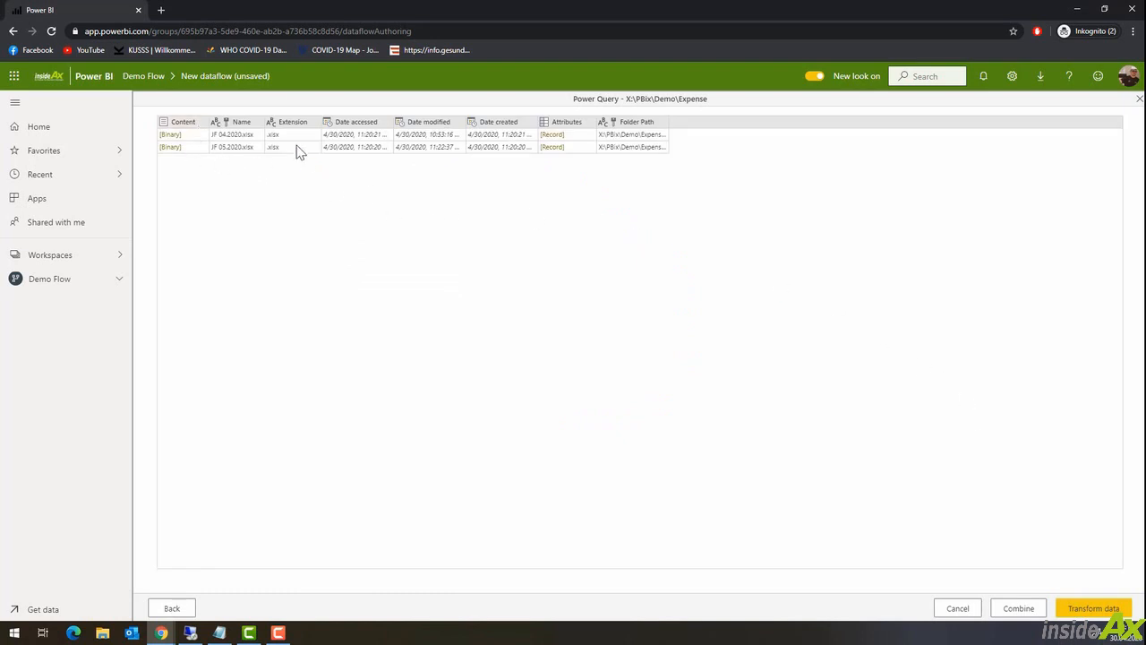
Combine the folder's files using the ExpenseData table with JF 05.2020.xlsx as the example file, and load them for transformation
click(1017, 608)
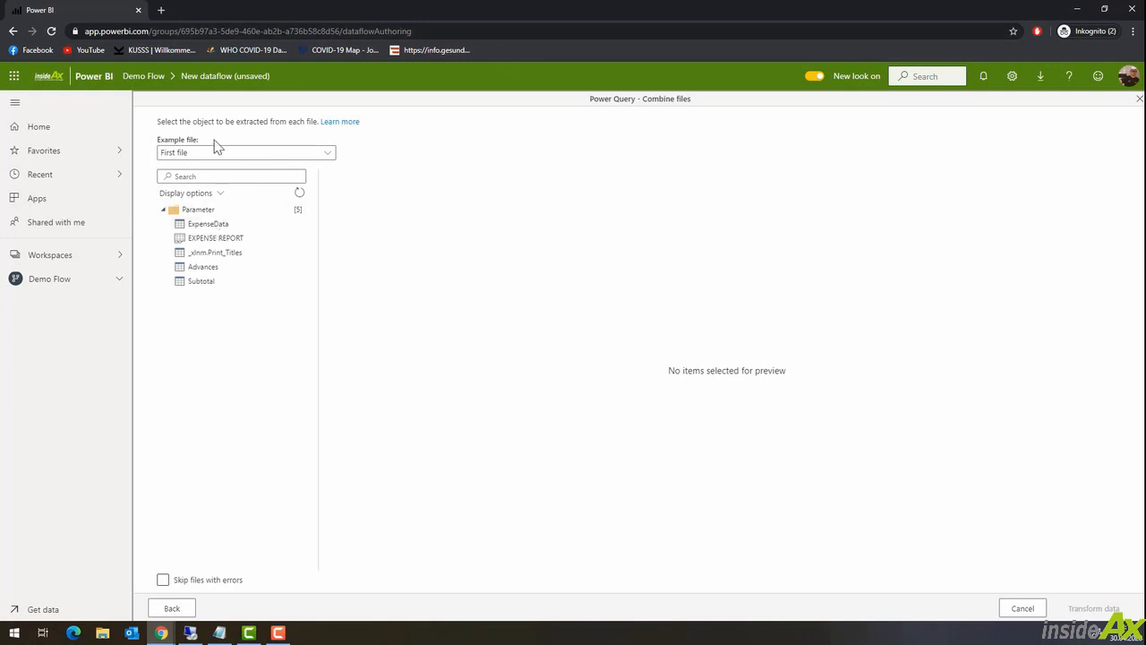
click(222, 225)
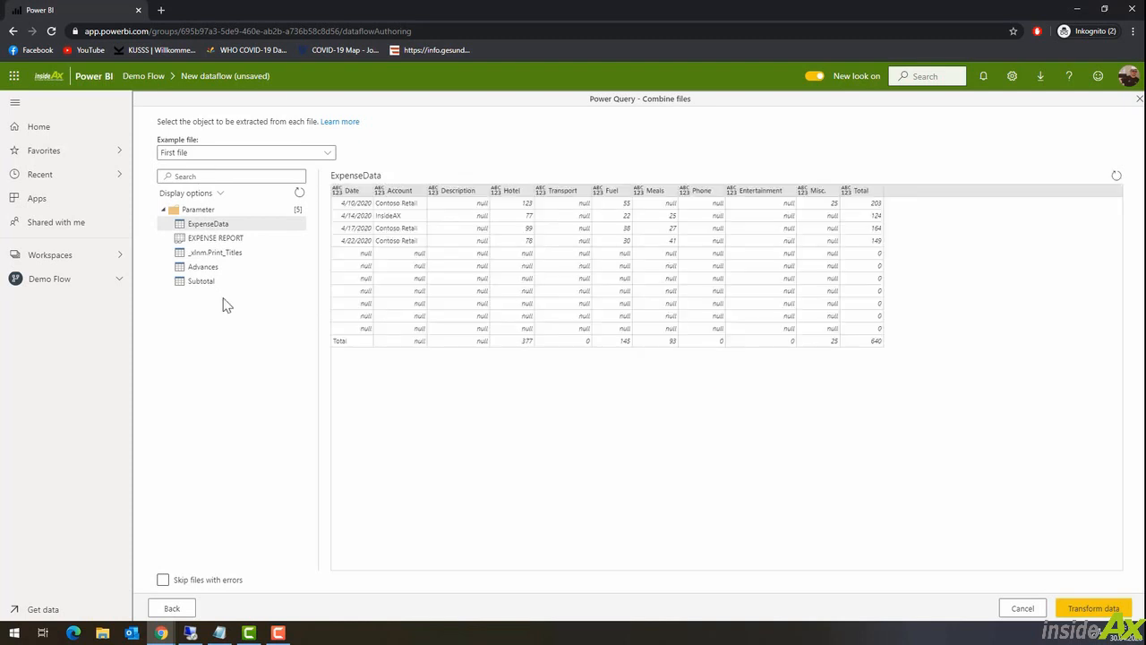
click(327, 153)
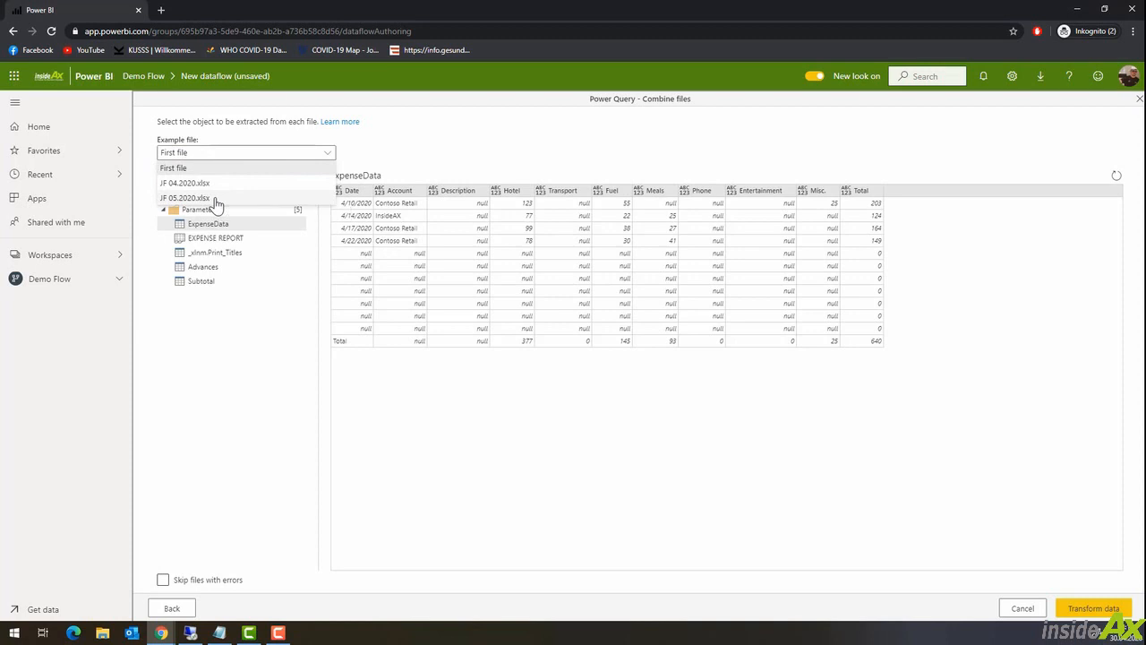
click(215, 198)
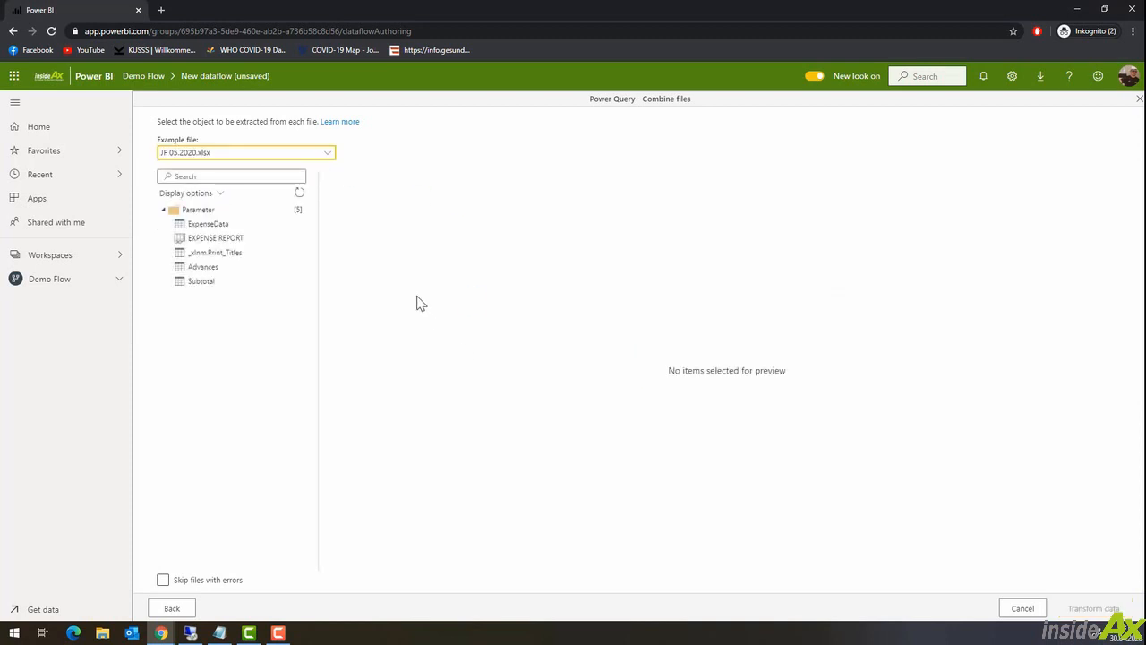
click(220, 224)
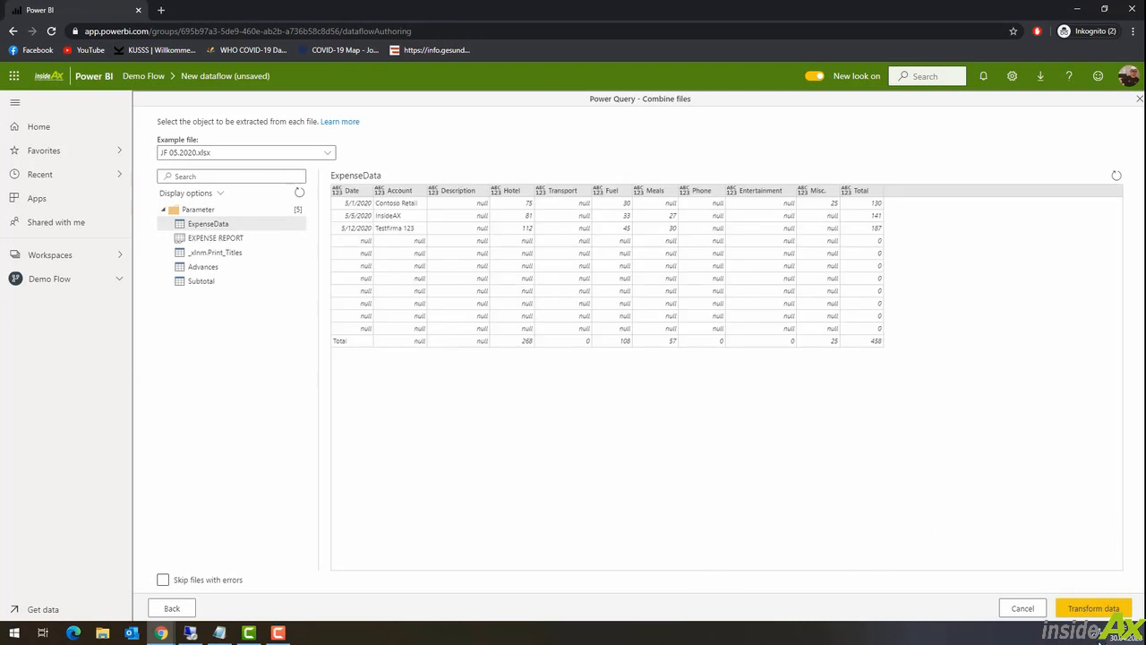
click(1093, 608)
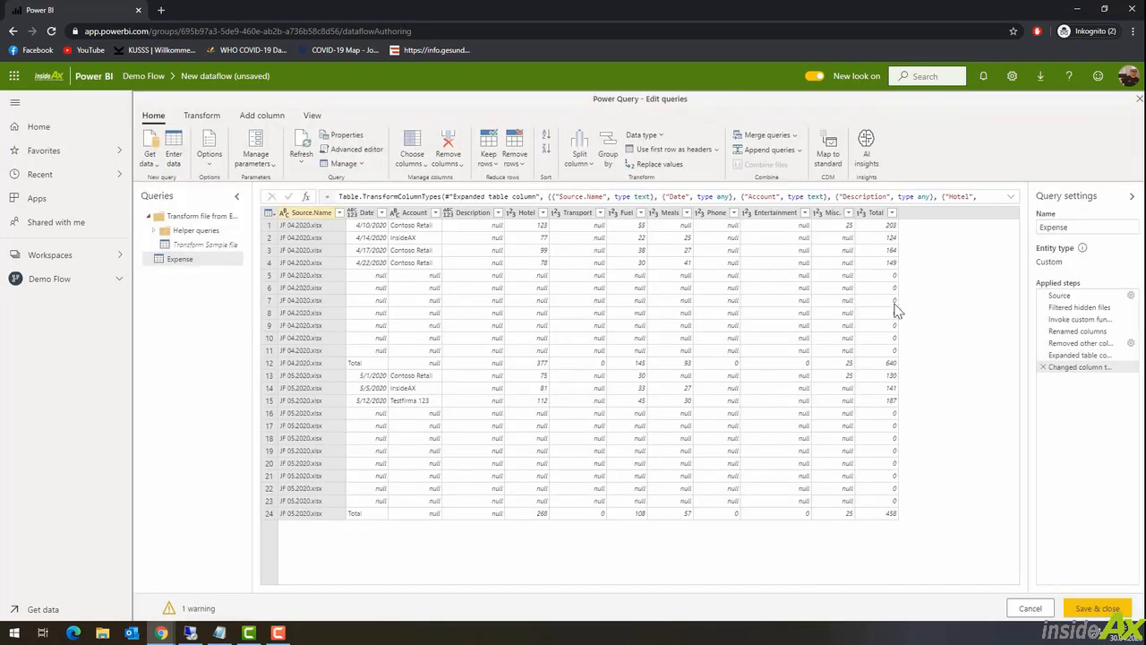
Remove the Source.Name column and the blank rows from the Expense query, including rows with an empty Date
click(308, 215)
click(451, 143)
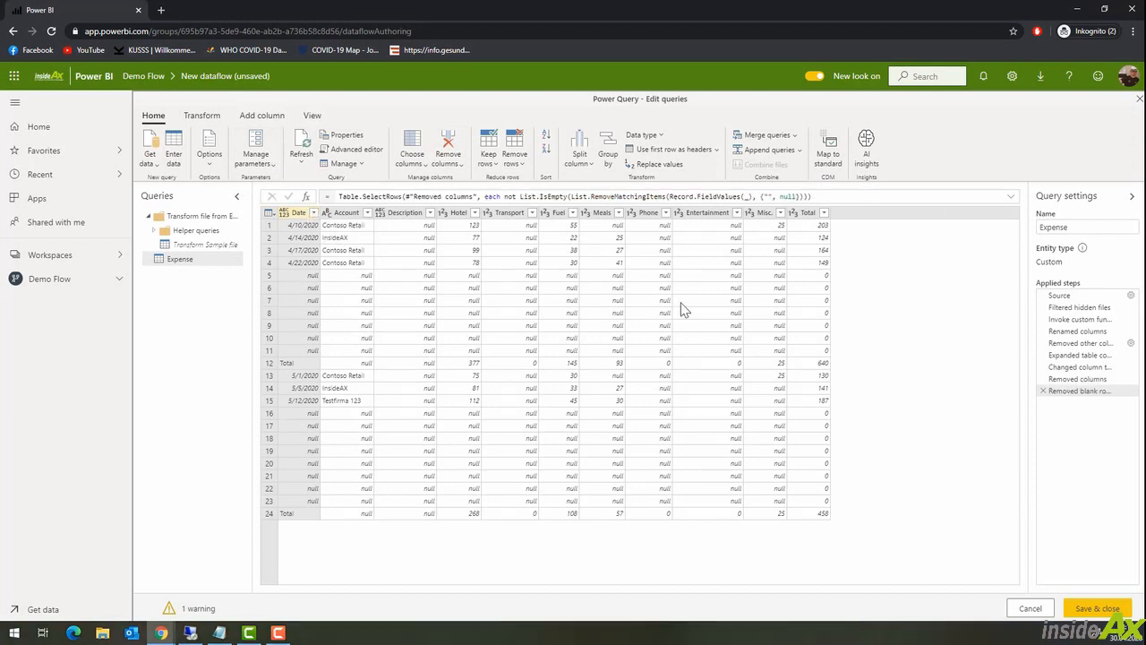
click(313, 212)
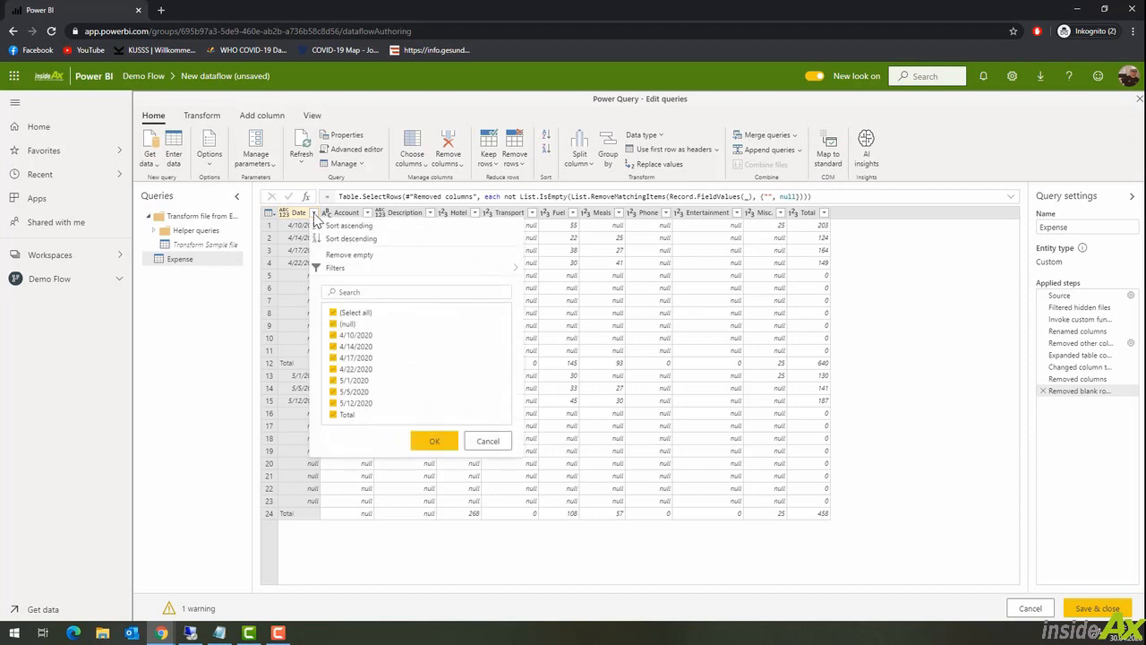
click(415, 256)
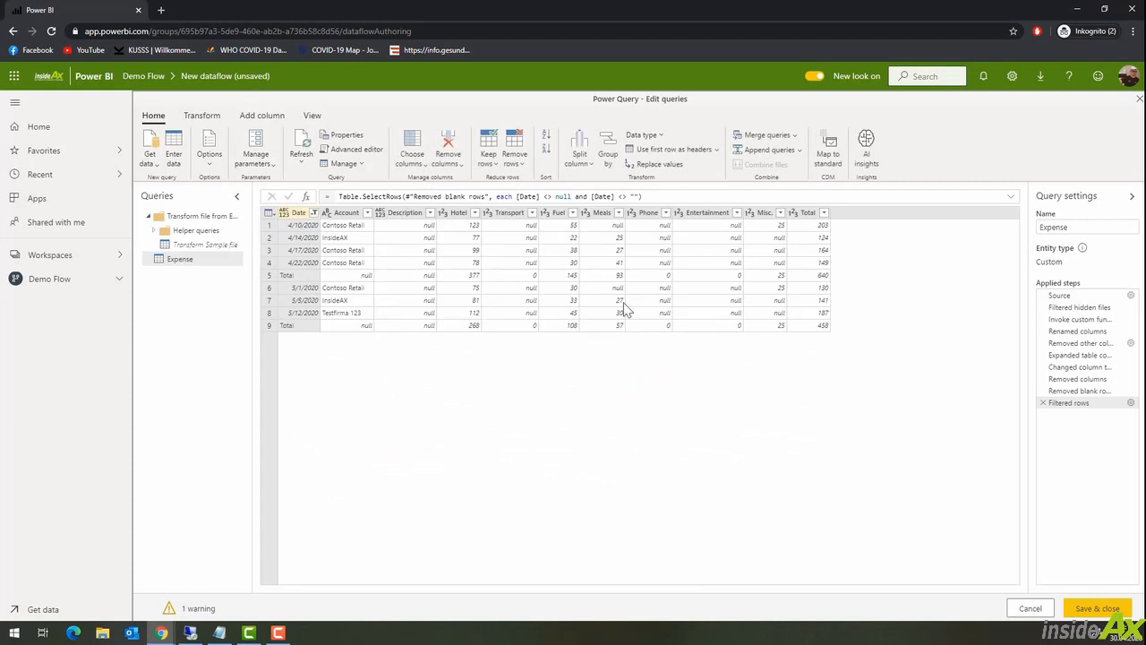
Filter the Expense query to keep only rows where Date does not equal Total
click(314, 213)
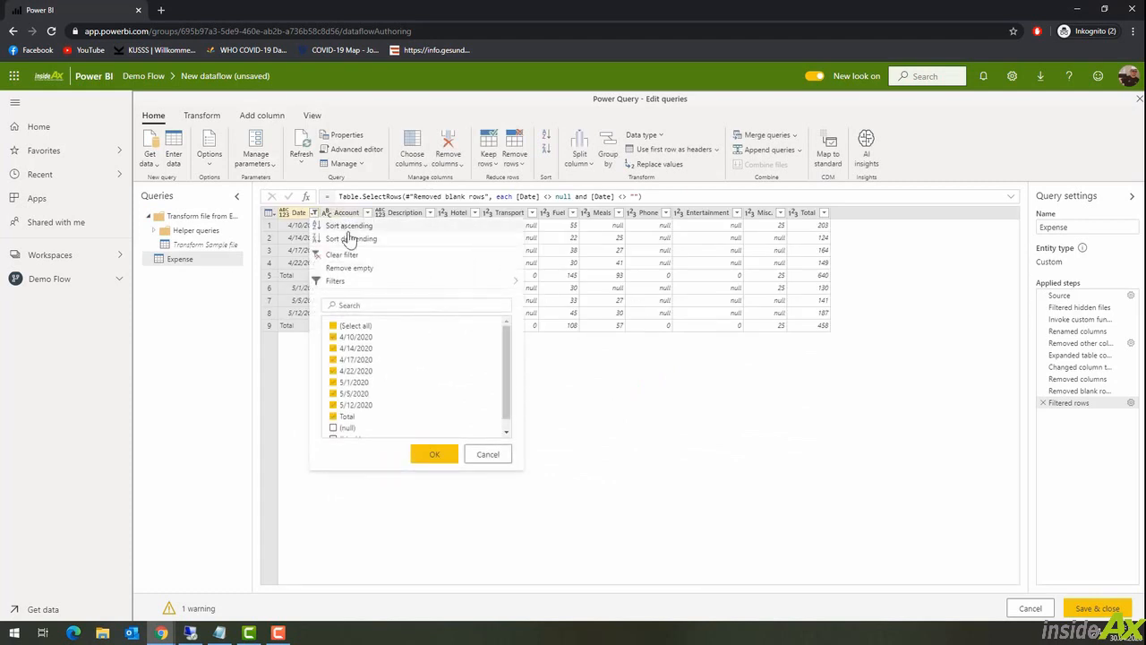
mouse_move(361, 285)
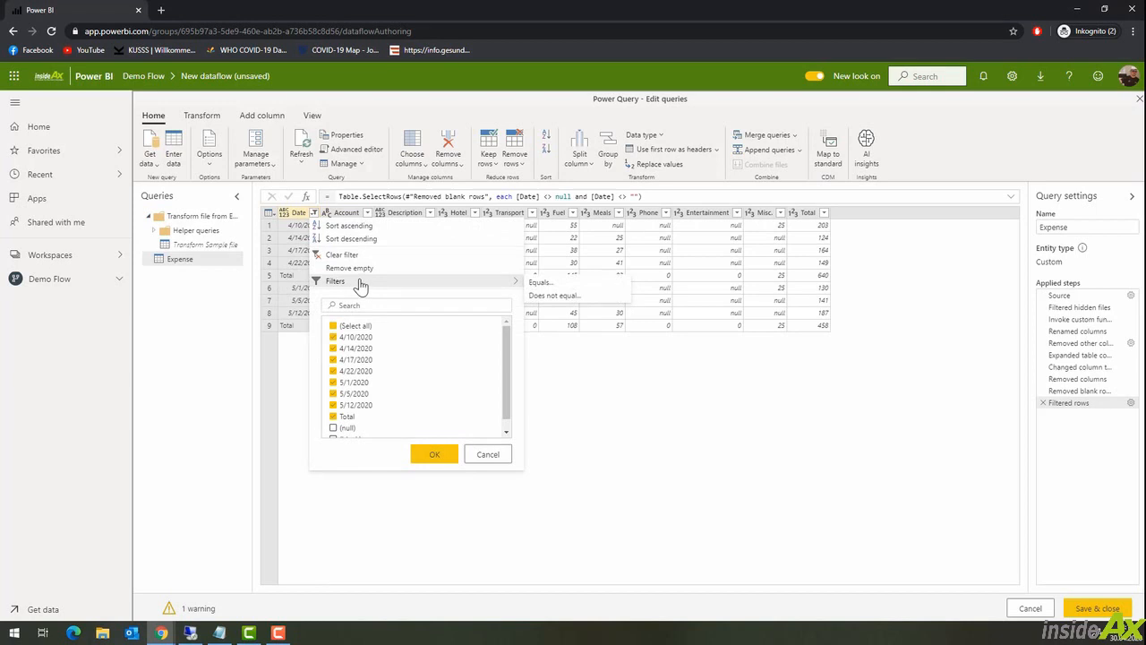
click(553, 296)
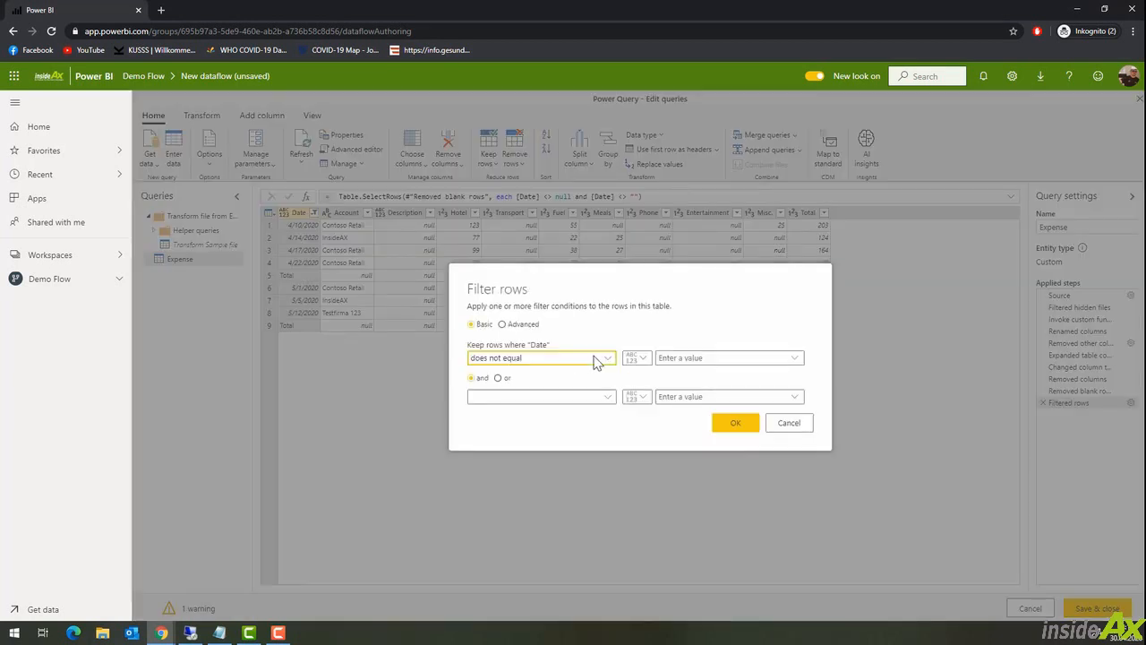
click(709, 358)
text(Total)
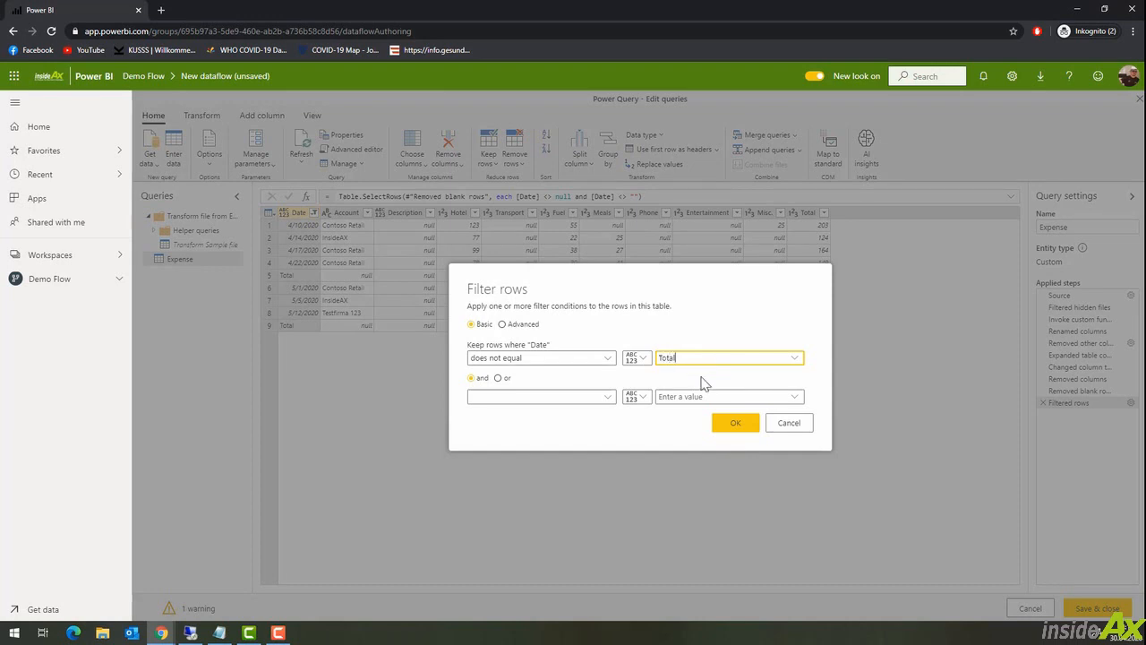
click(739, 432)
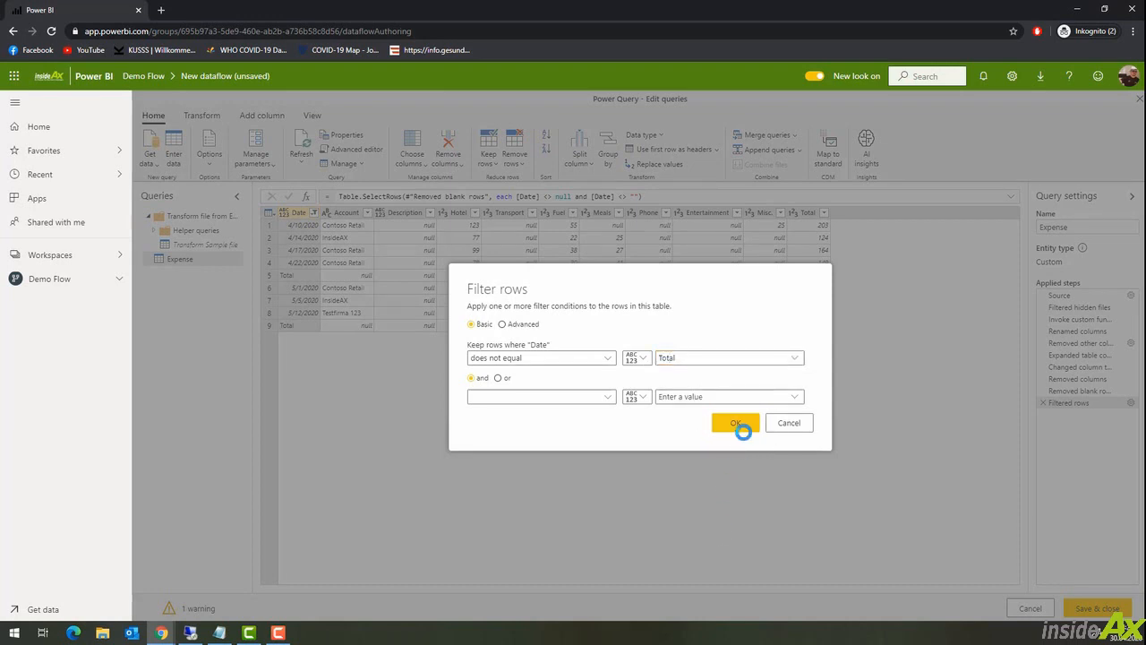
click(739, 426)
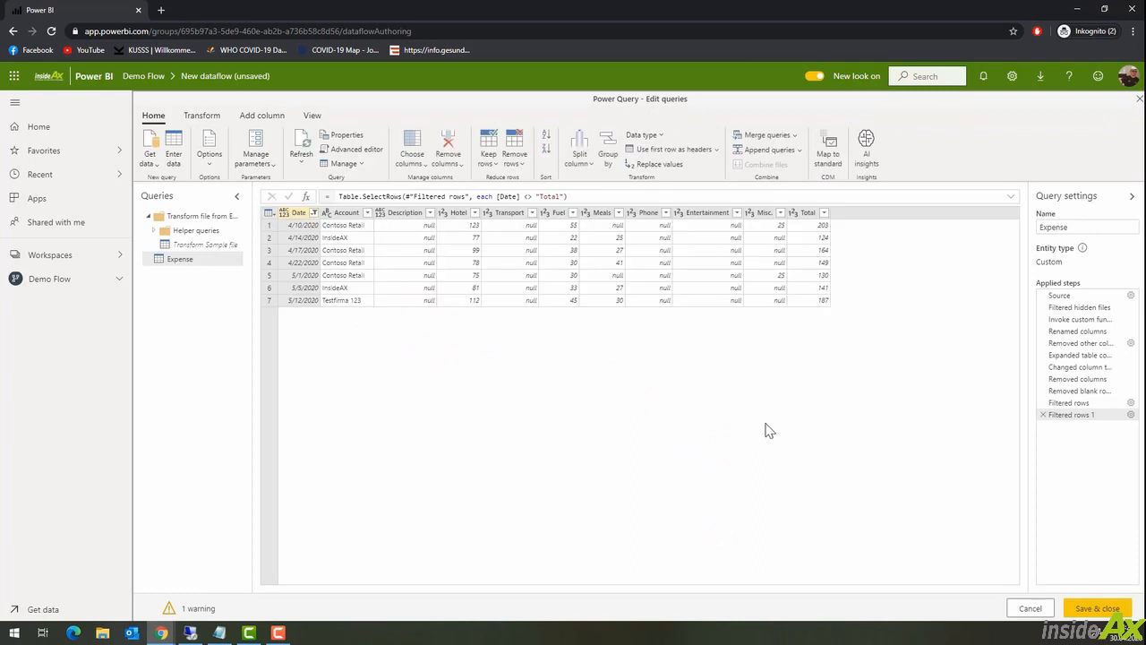
Remove the Total and Description columns from the Expense query
click(810, 213)
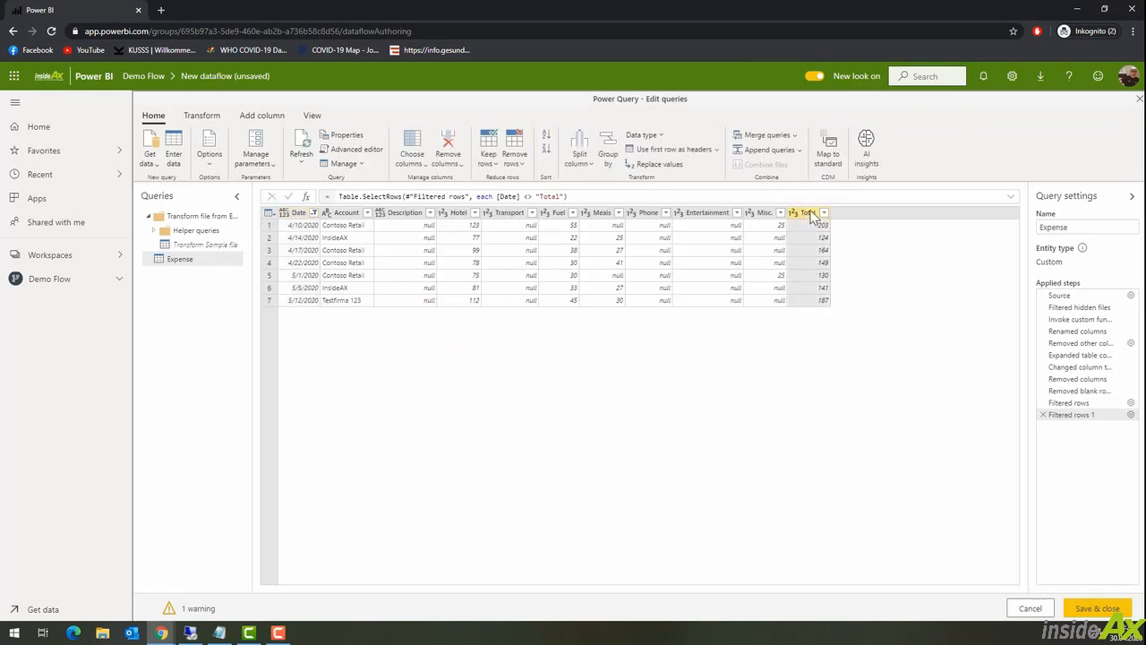
click(449, 143)
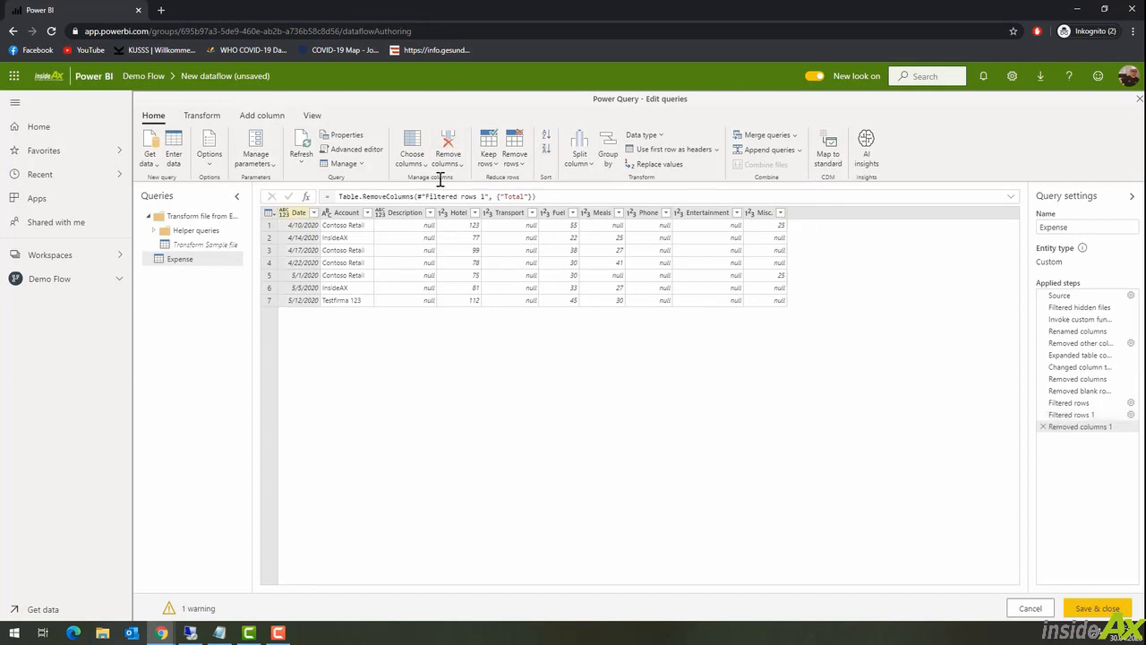
click(400, 213)
click(450, 145)
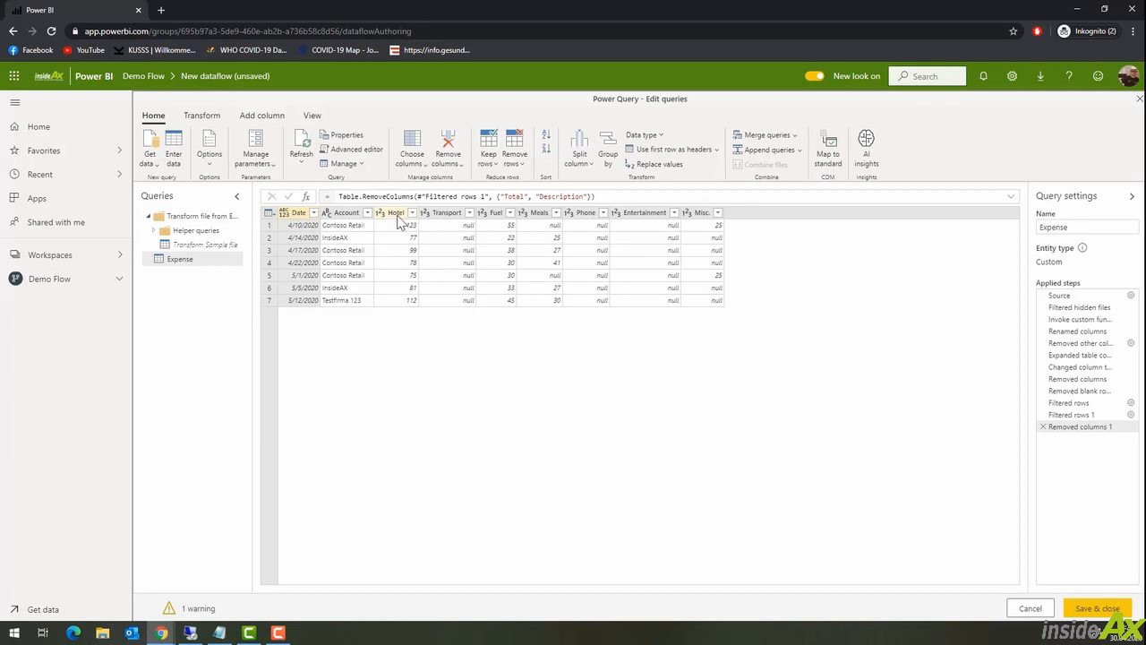
Inspect the Date and Account values in the first row of the Expense query
click(289, 225)
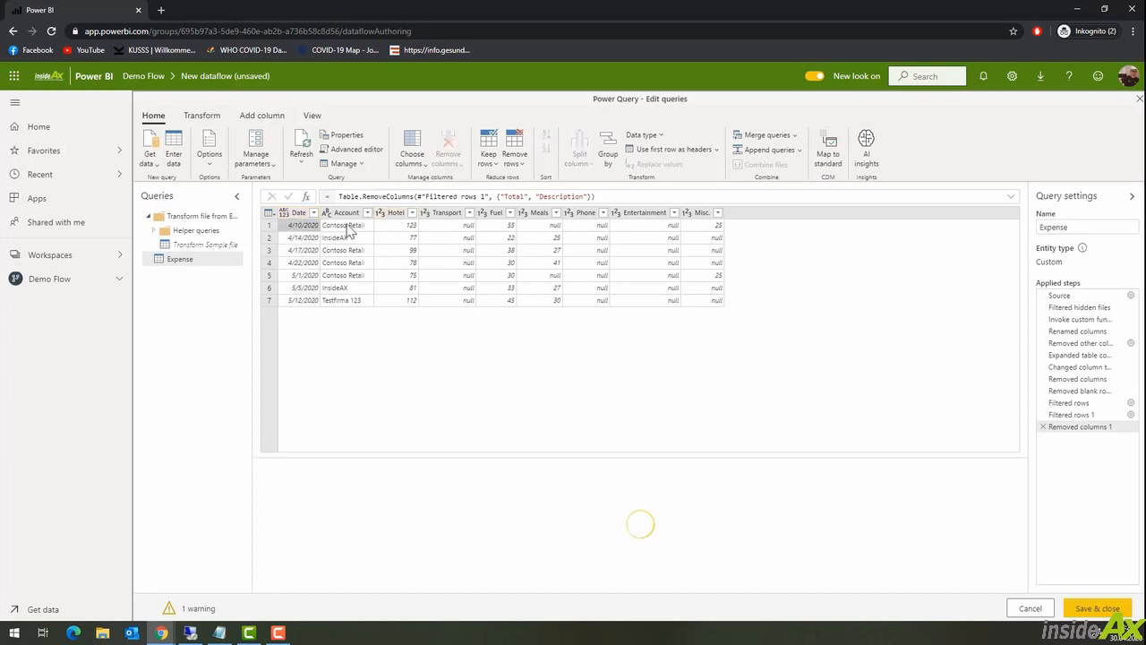
click(351, 226)
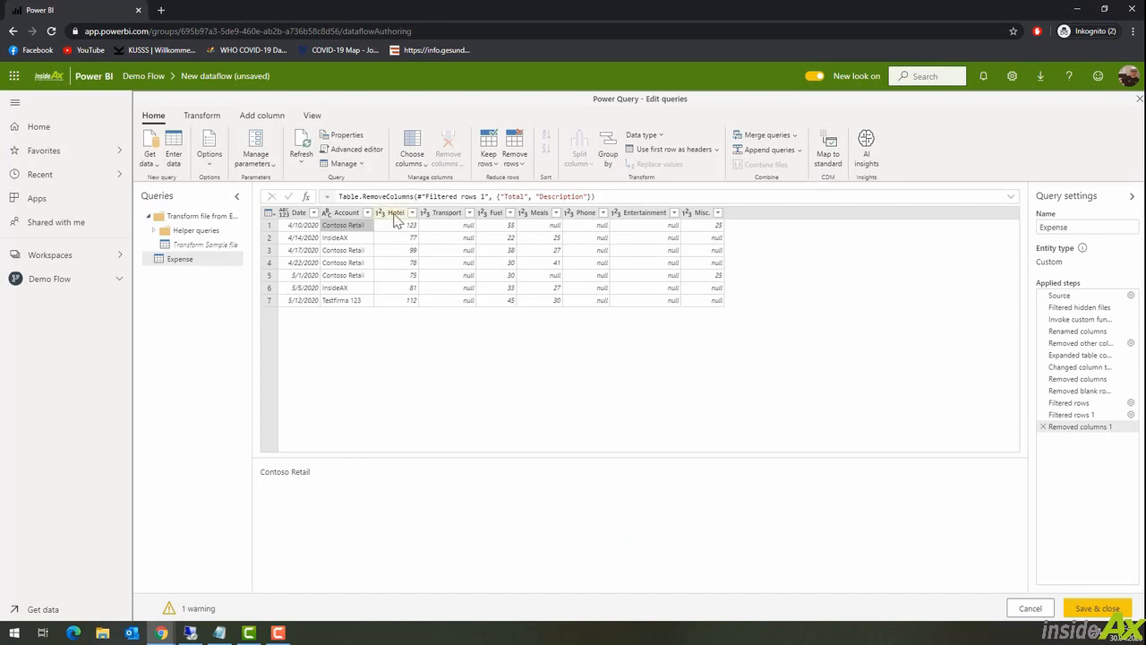
Unpivot only the selected columns Hotel through Misc. in the Expense query
click(393, 215)
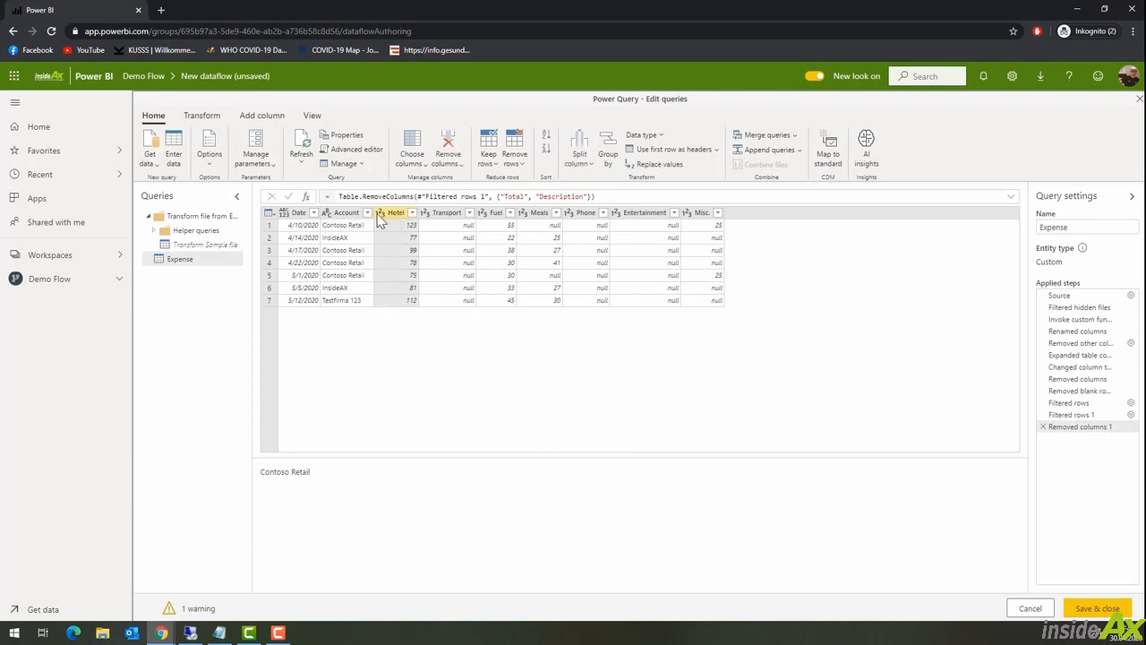
shift+click(701, 214)
click(201, 115)
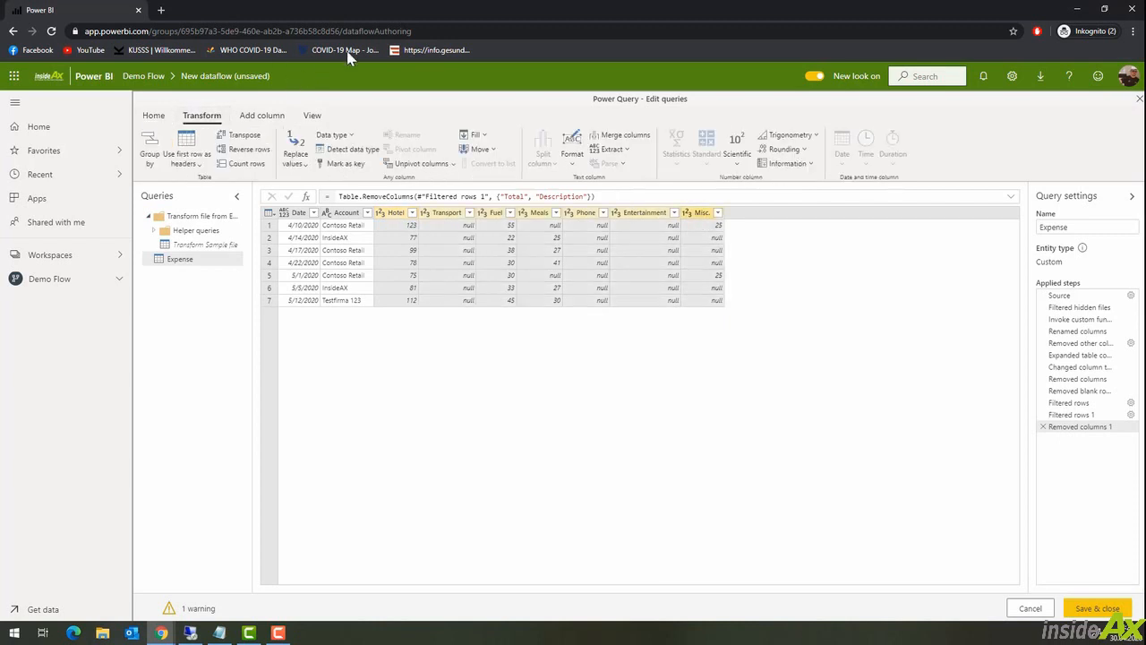
click(453, 164)
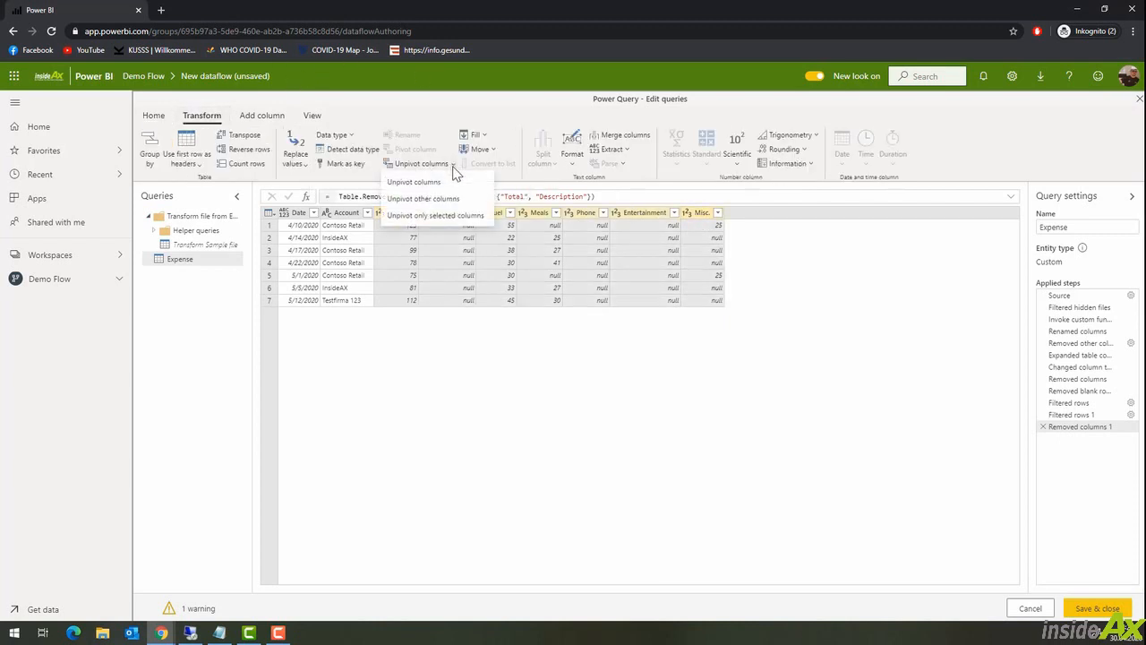
click(444, 216)
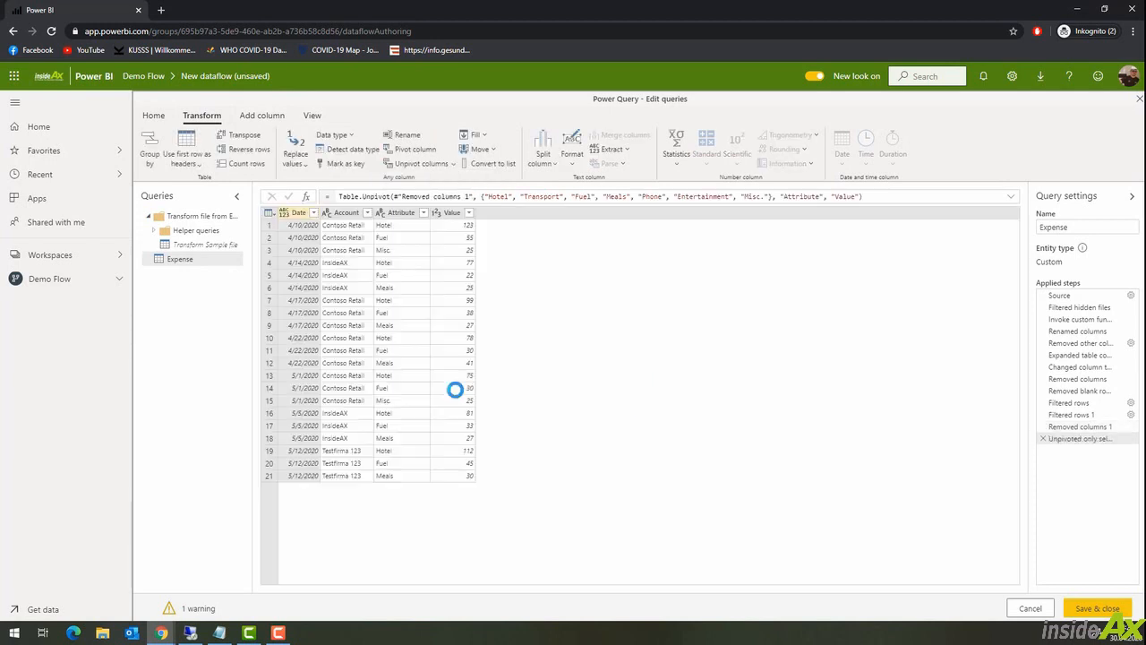
Inspect the Date, Account, Attribute and Value entries in the first unpivoted row and look through the remaining rows
click(308, 227)
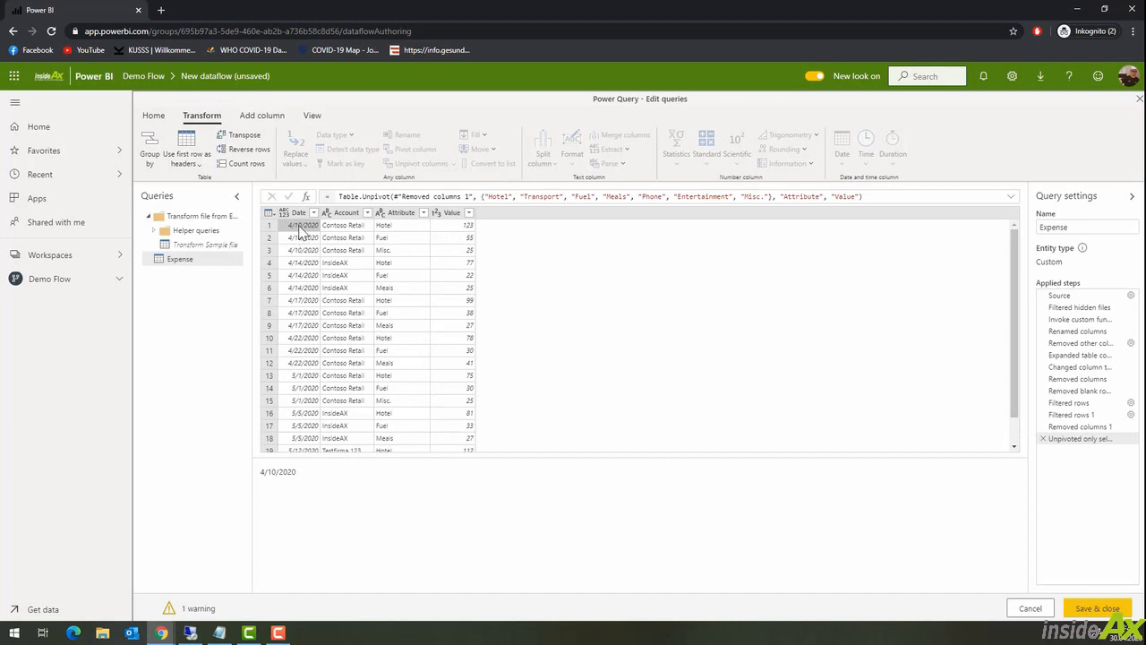
click(340, 228)
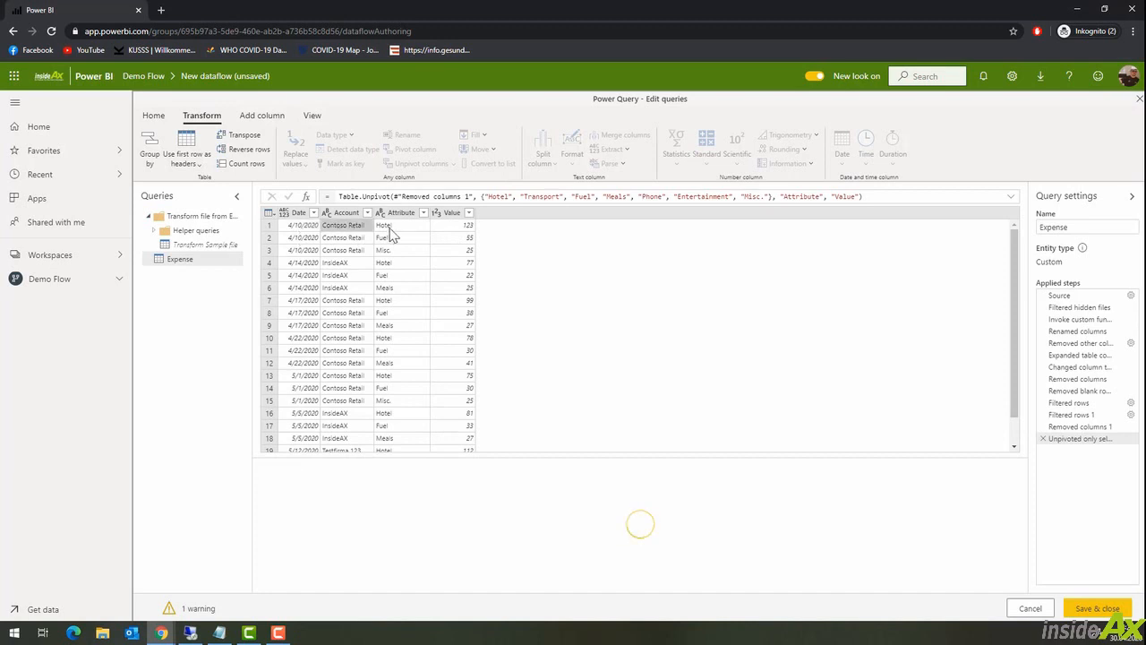
click(391, 229)
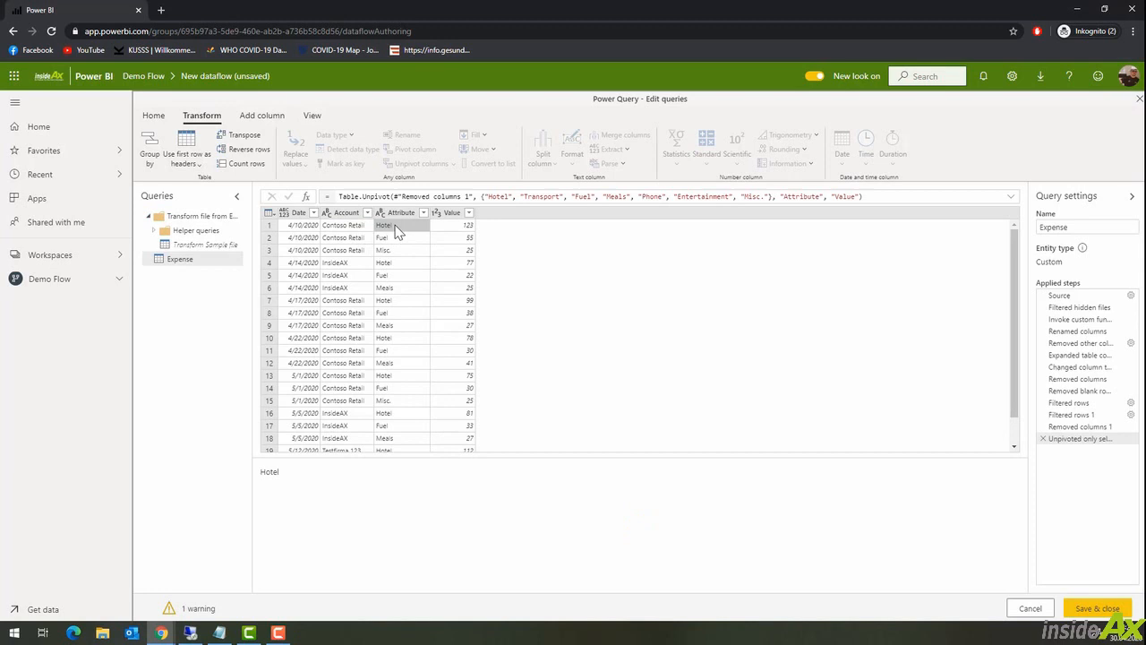
click(463, 231)
scroll(433, 298, down, 1)
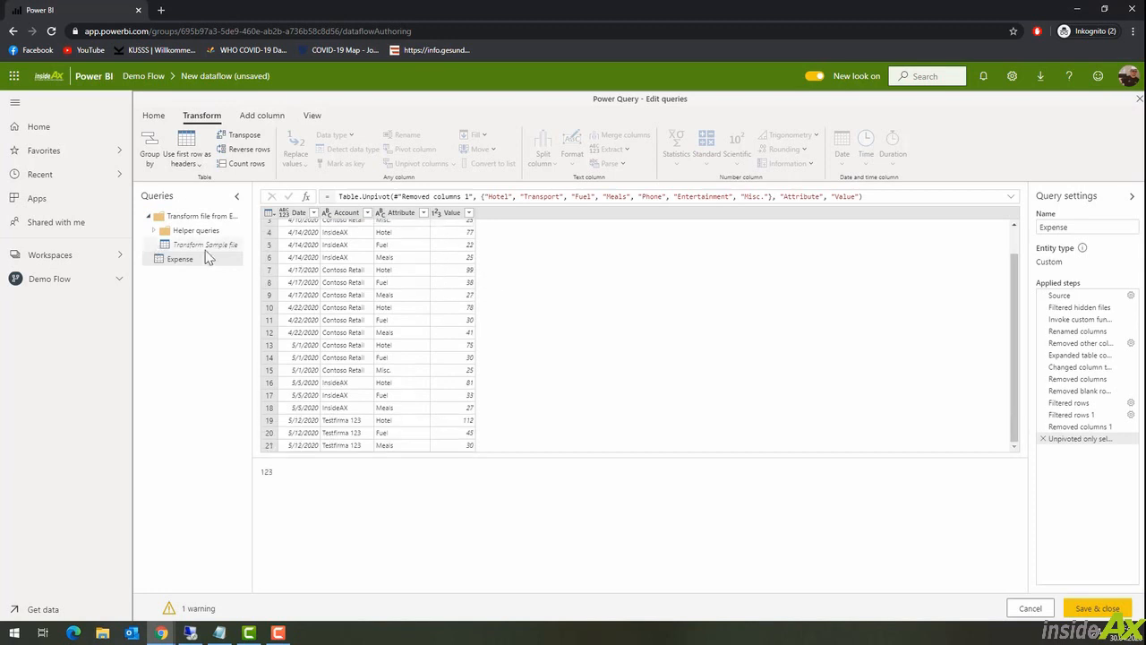
Save and close the query, save the dataflow under the name Expenses, and refresh it immediately
click(1090, 610)
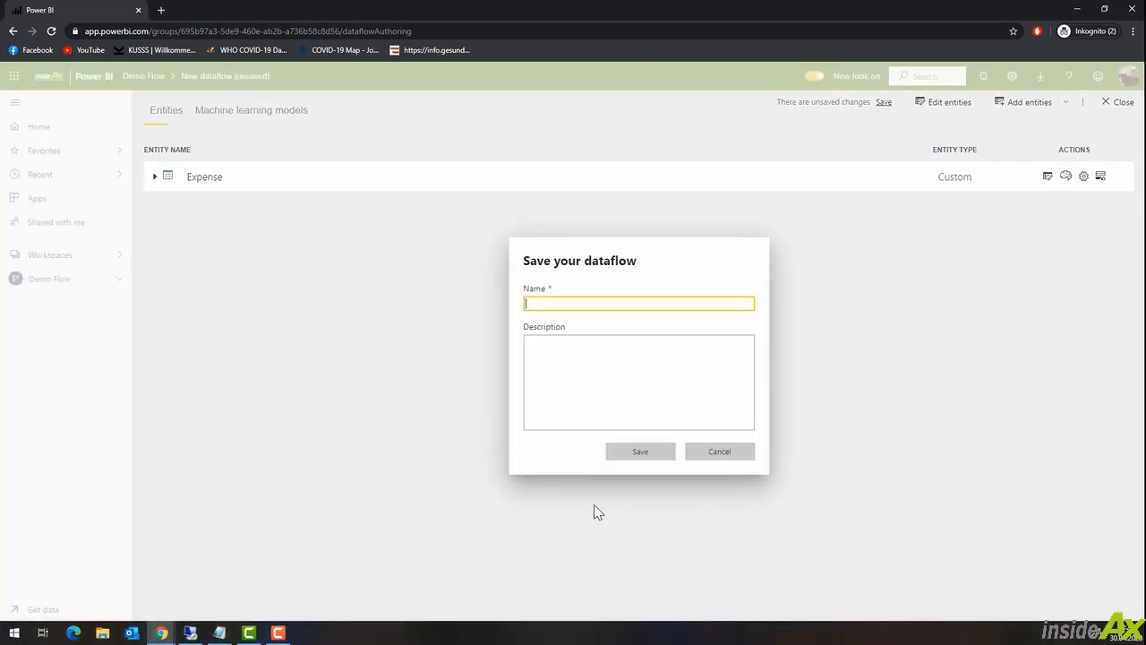
text(Expenses)
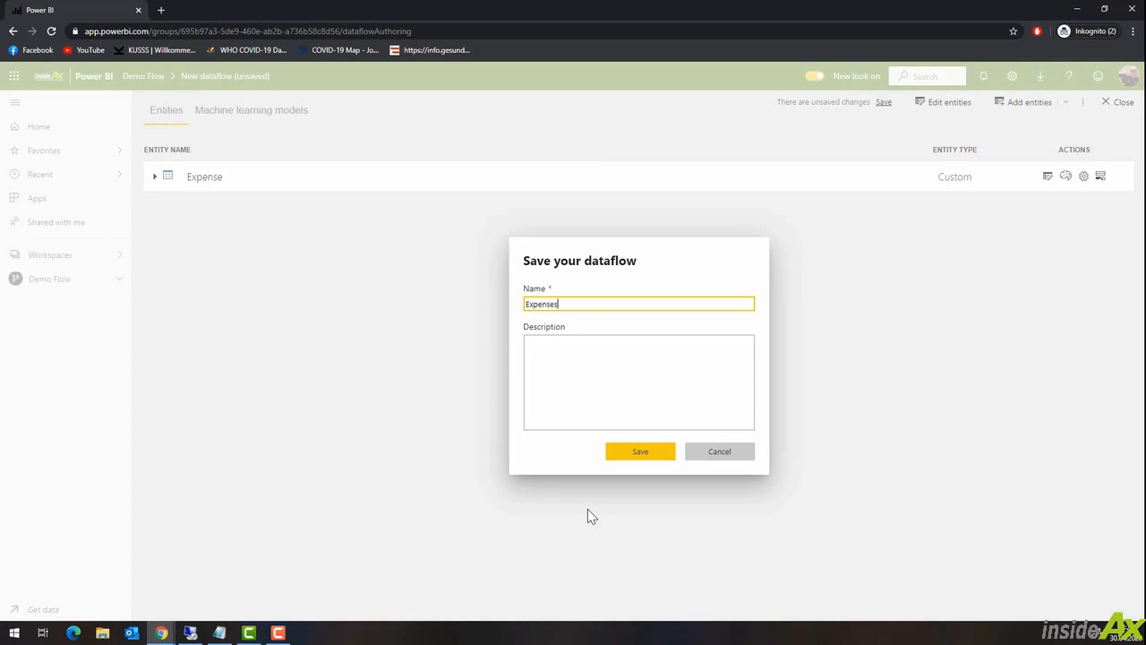
click(639, 453)
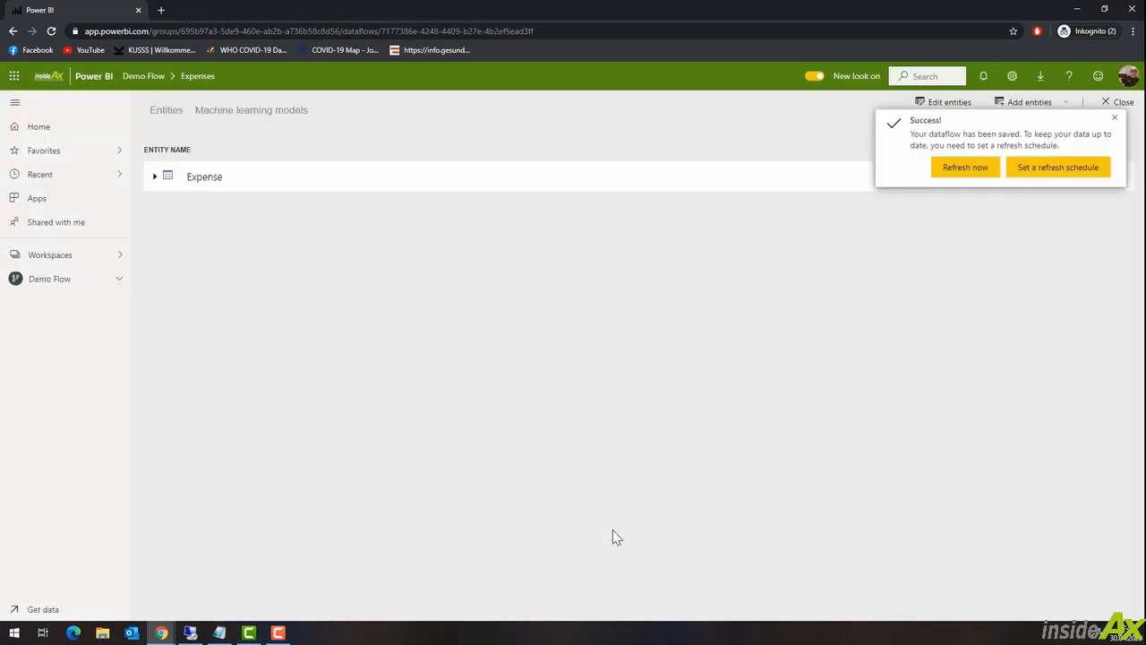
click(965, 169)
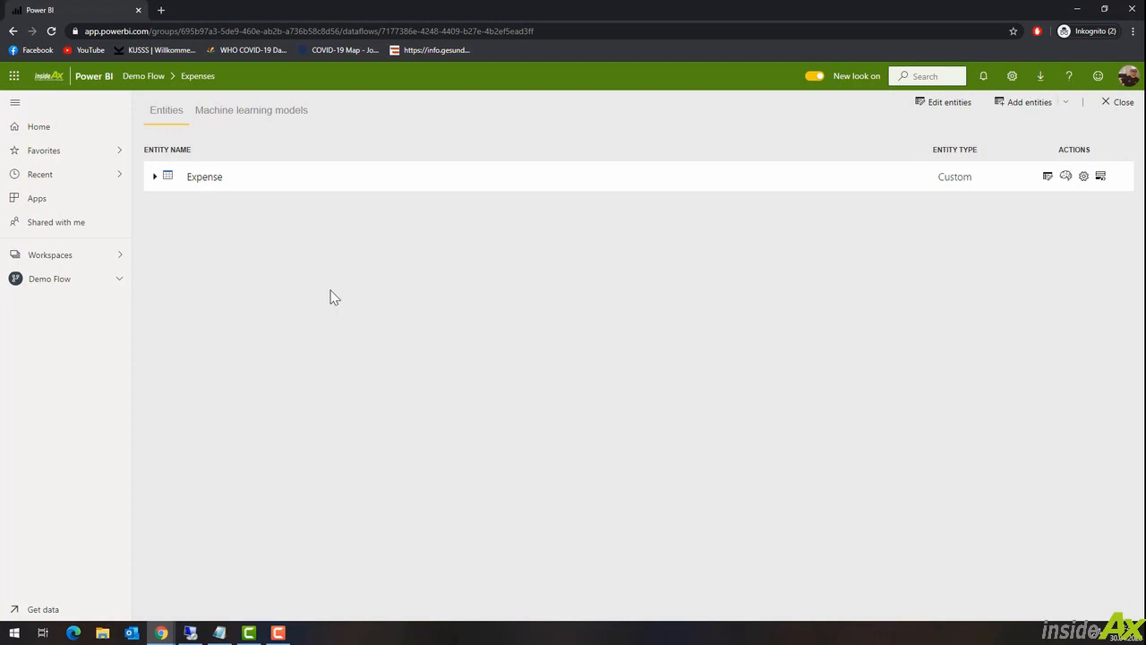
Create a new dataflow with linked entities in the Demo Flow workspace, connecting to Power BI dataflows with the signed-in organizational account
click(121, 284)
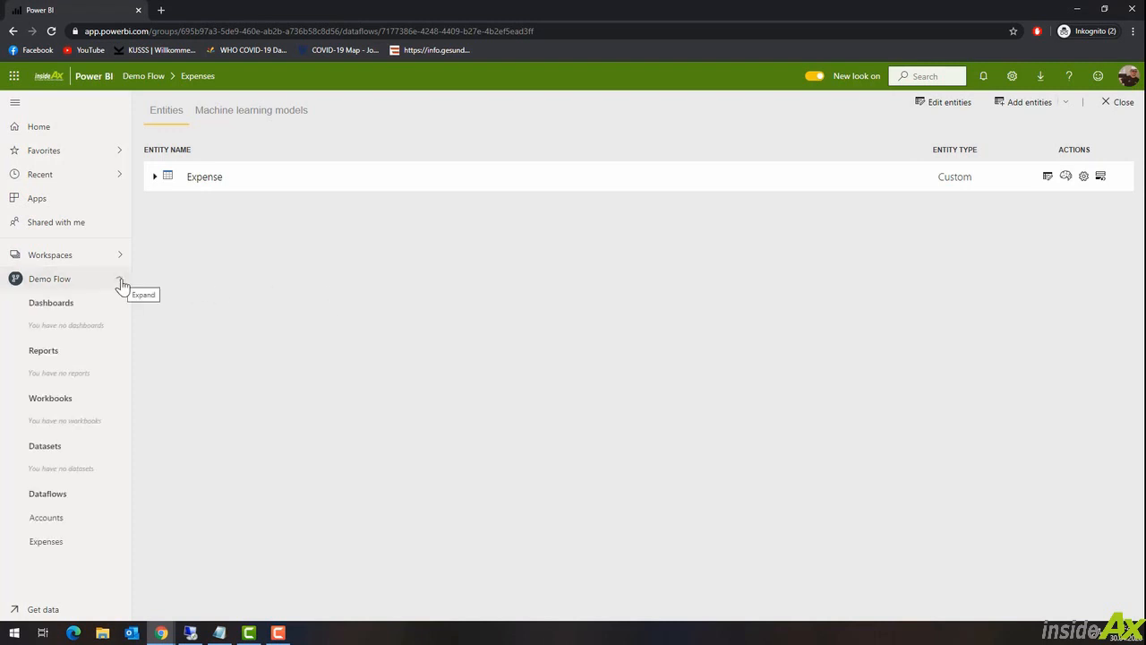
click(68, 284)
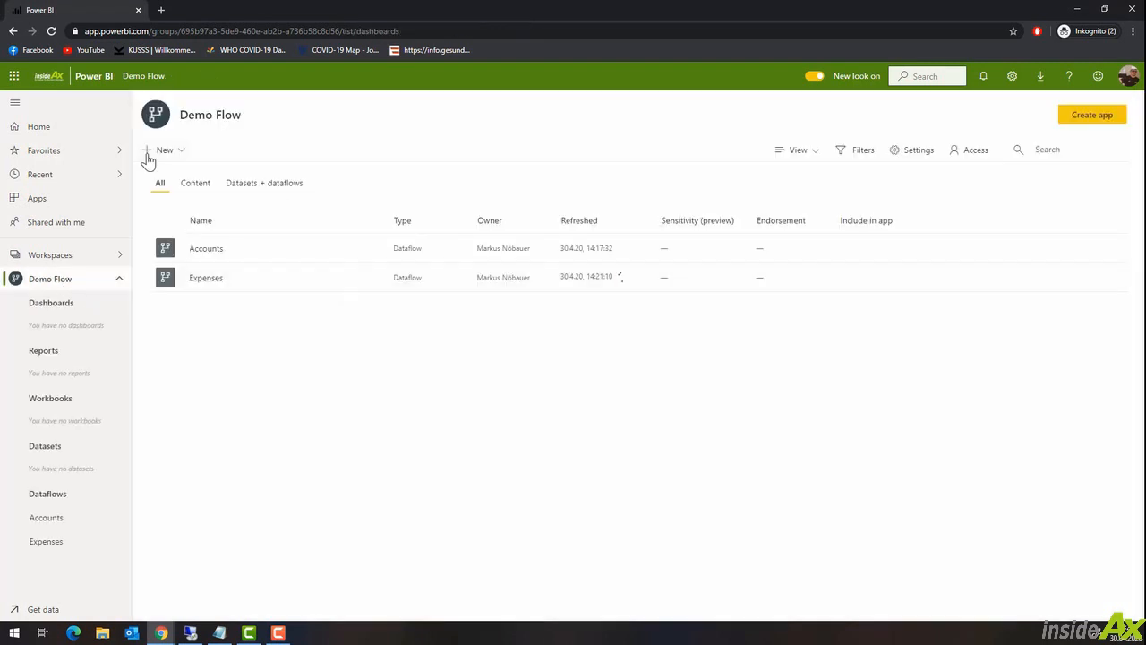
click(184, 154)
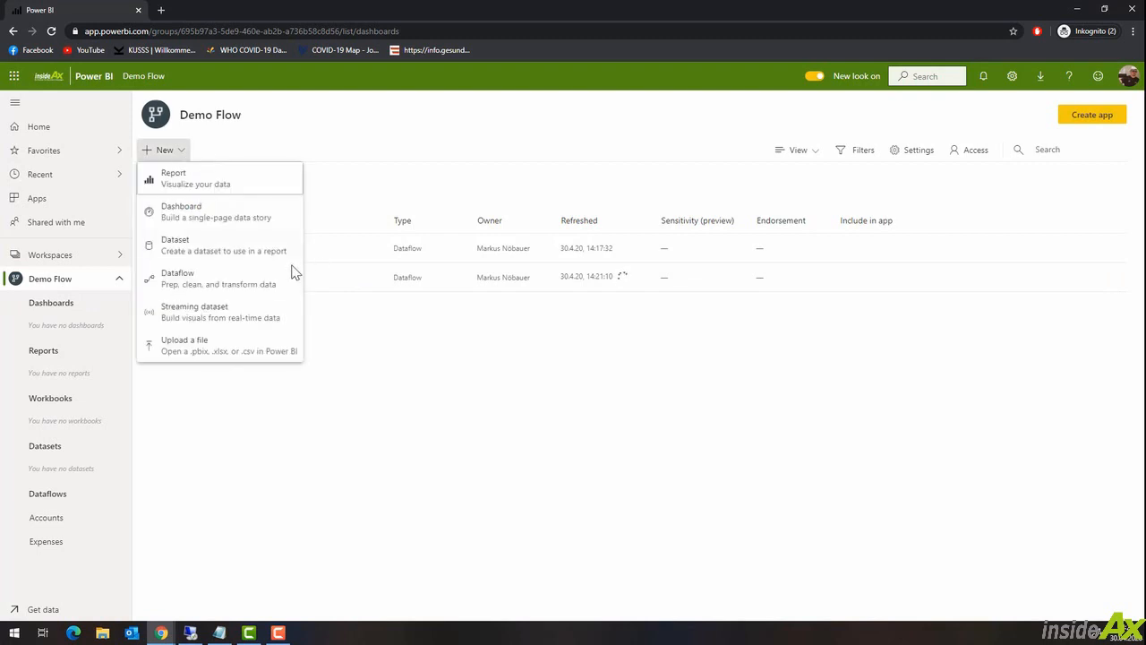
click(188, 276)
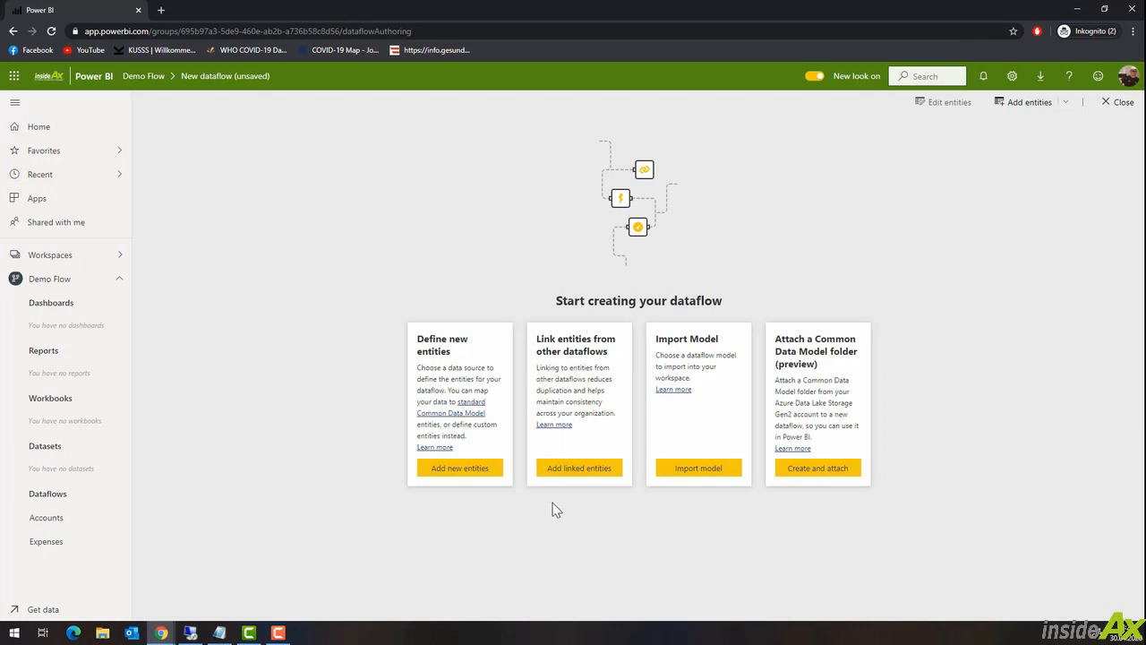
click(573, 469)
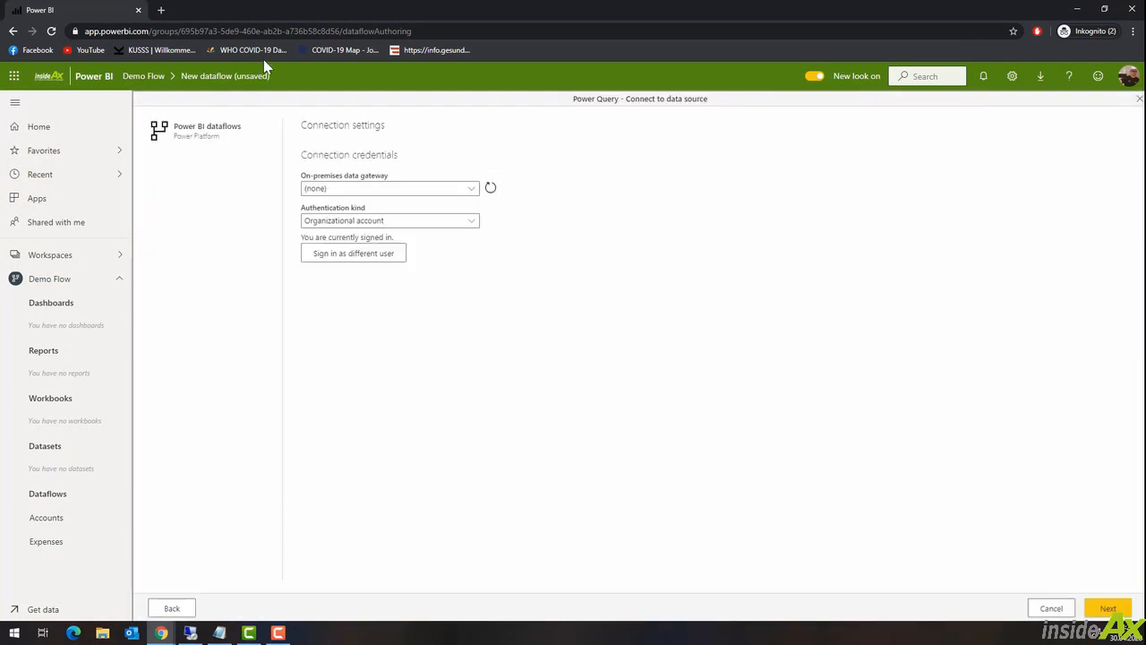
click(1105, 613)
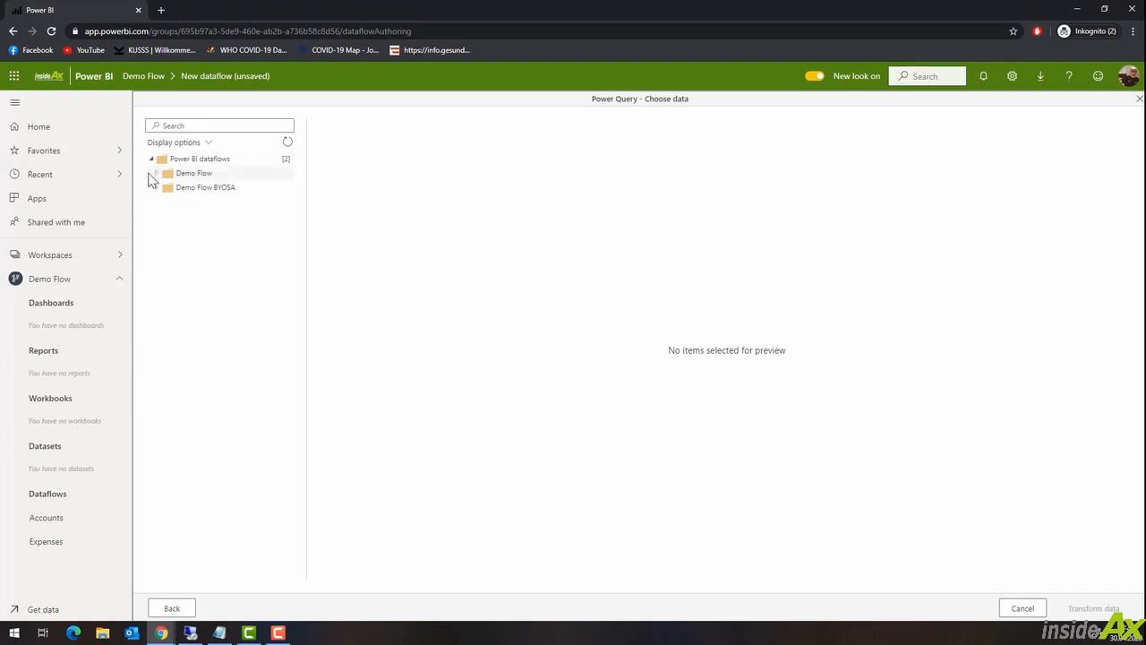
Load the Account entity from the Accounts dataflow and the Expense entity from the Expenses dataflow into the query editor
click(156, 176)
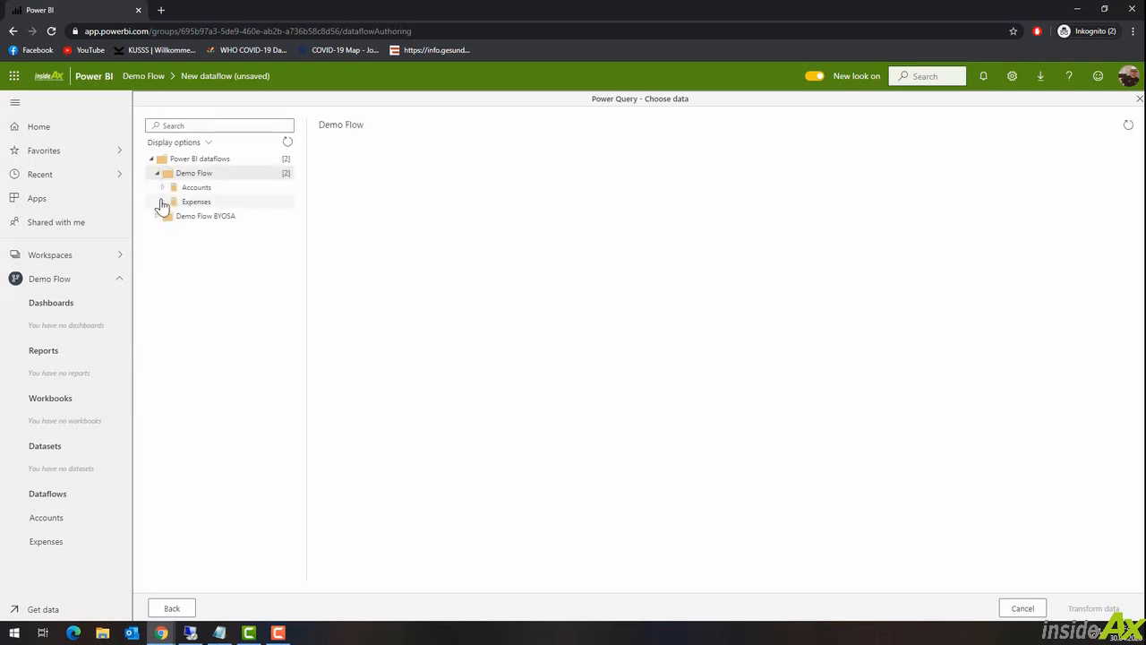
click(163, 189)
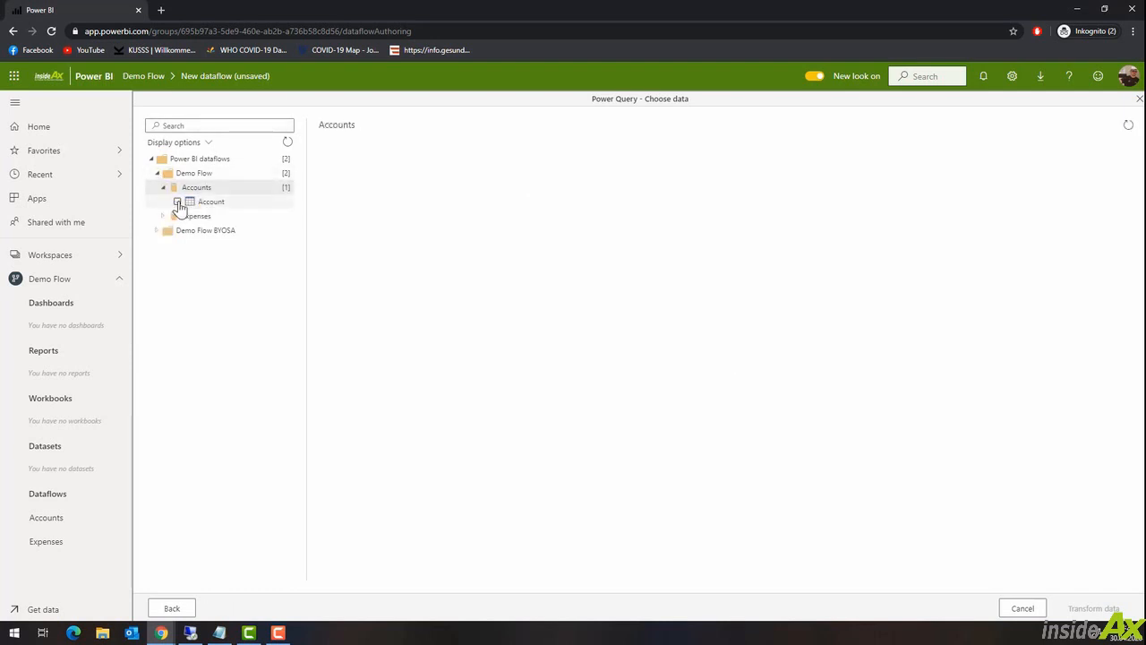
click(177, 202)
click(161, 220)
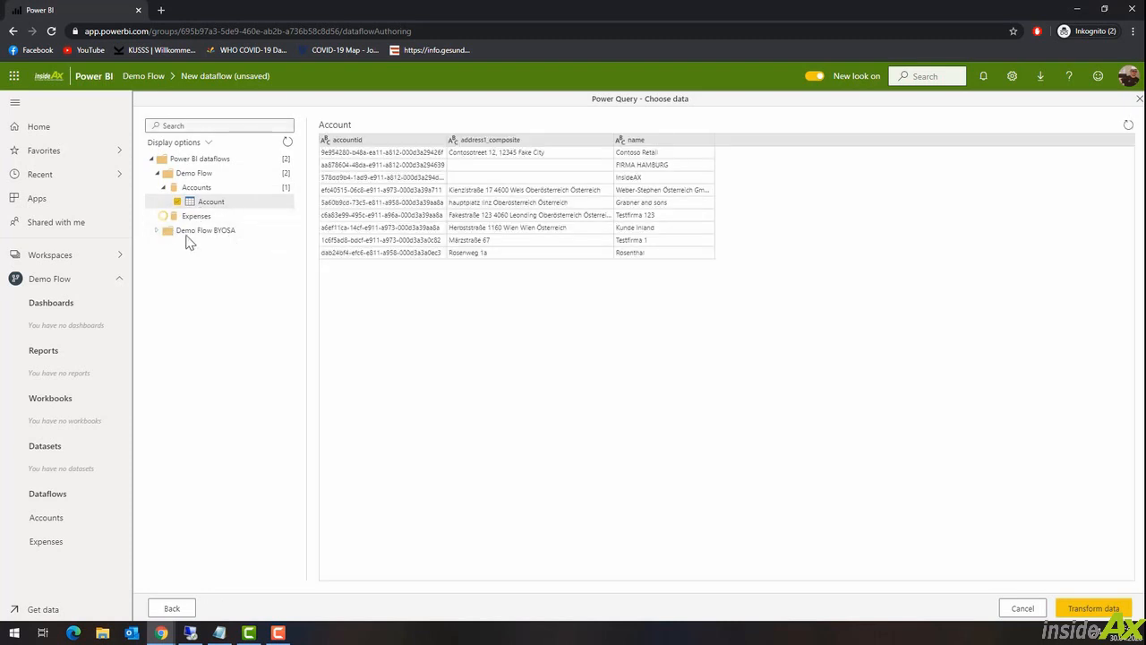
click(178, 231)
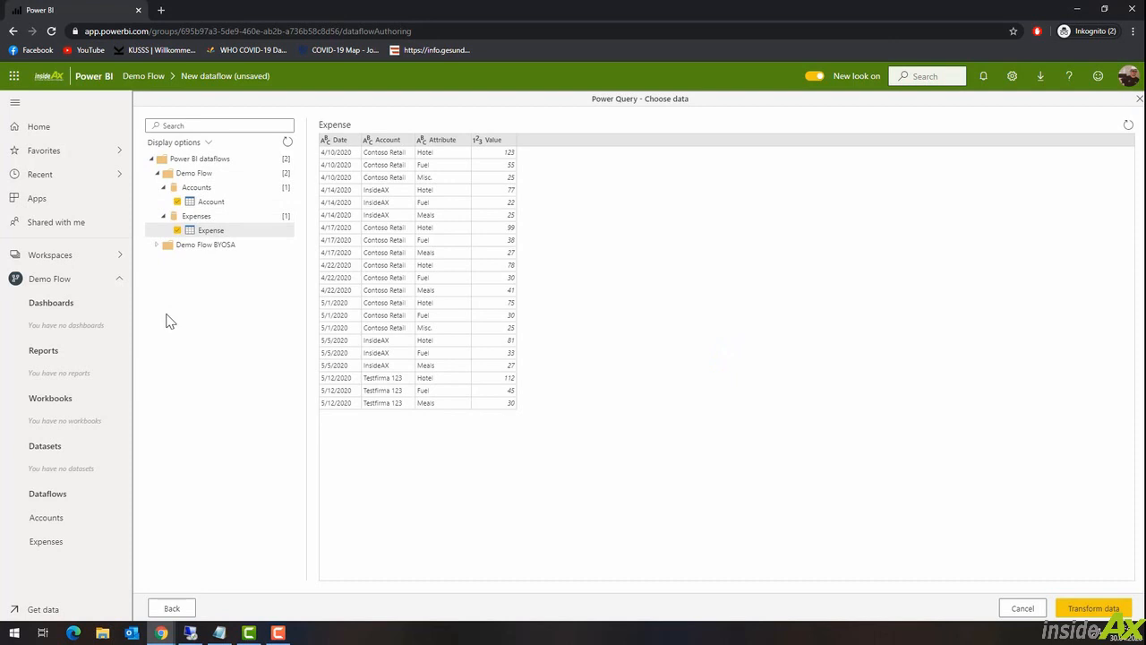
click(1093, 608)
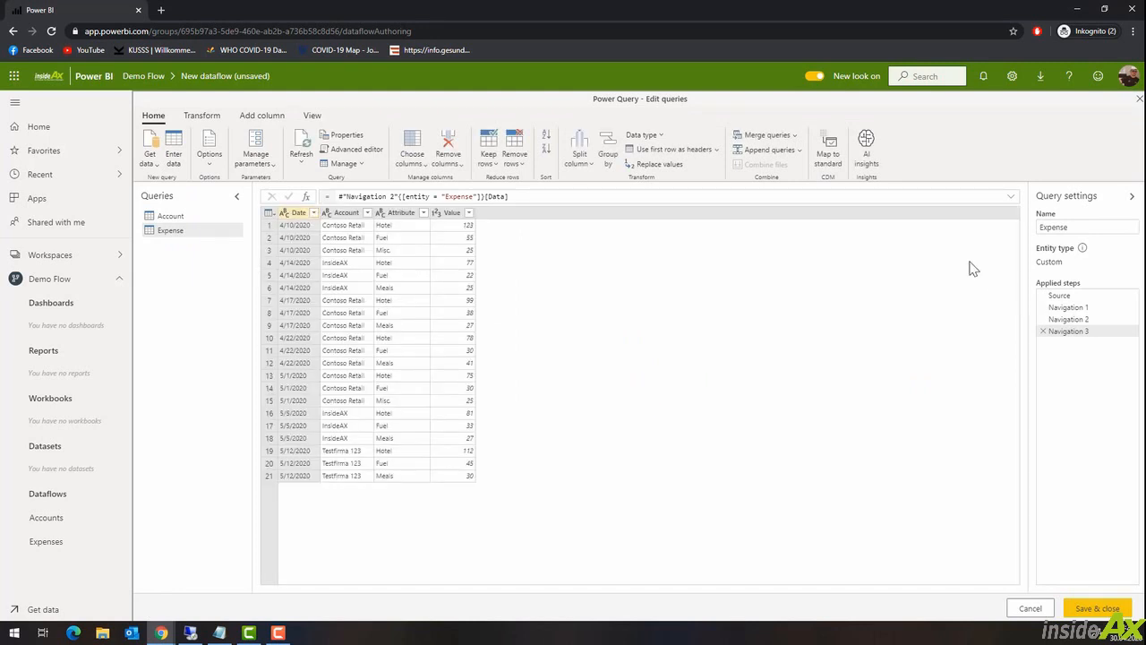
Merge Expense with Account as a new query, matching Expense's Account column to Account's name column with a left outer join
click(794, 136)
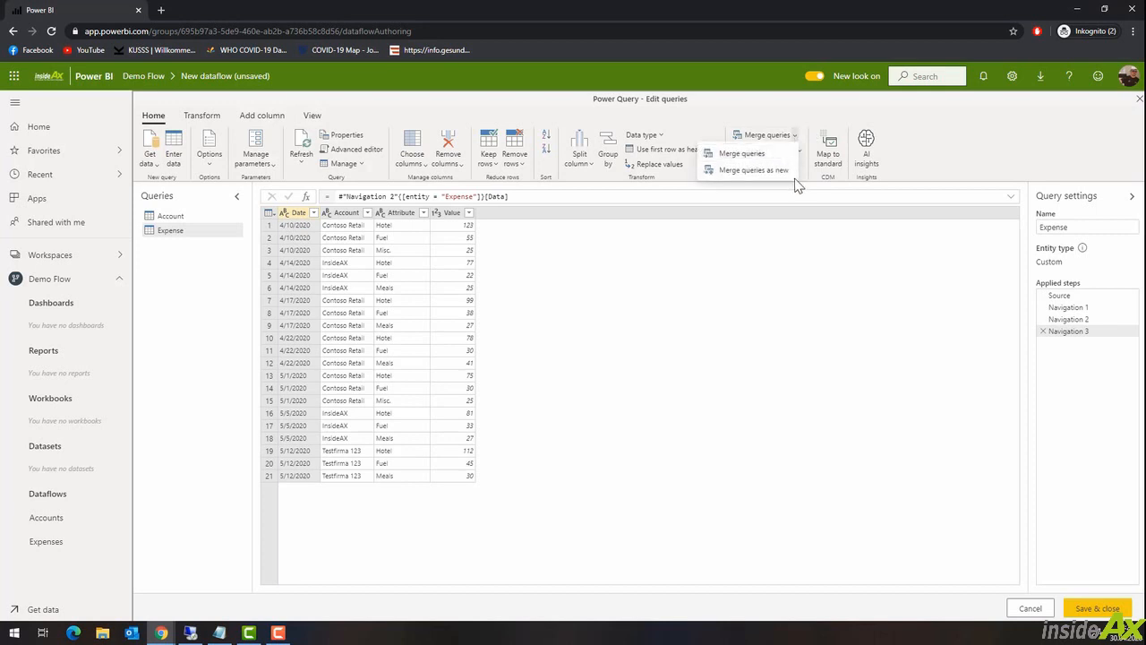
click(777, 170)
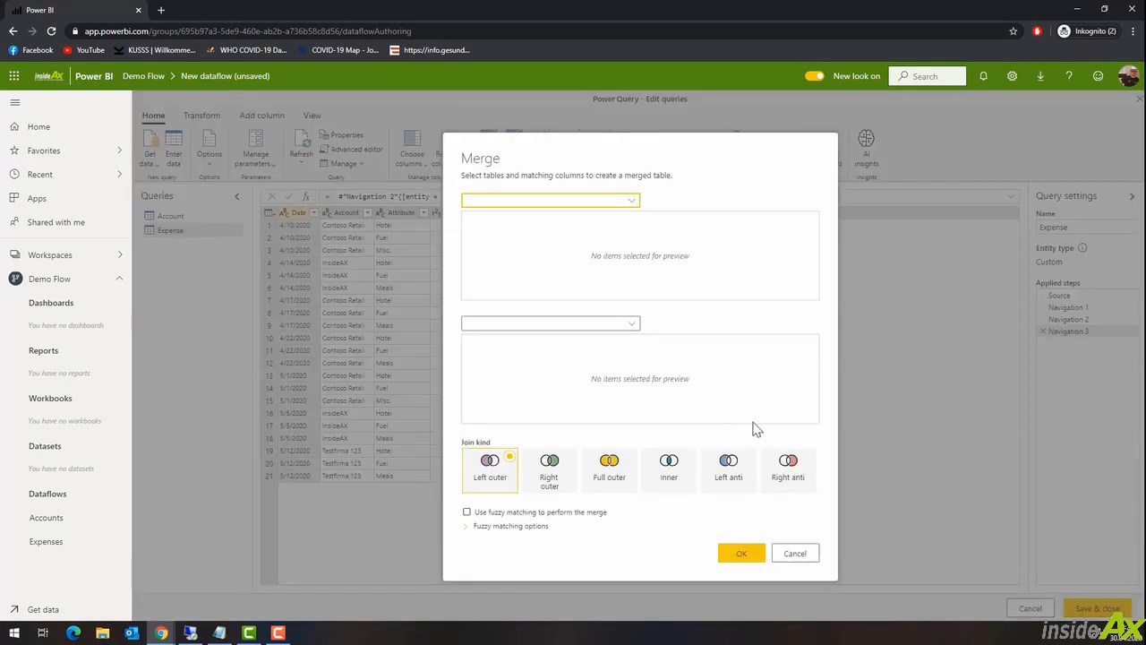
click(632, 200)
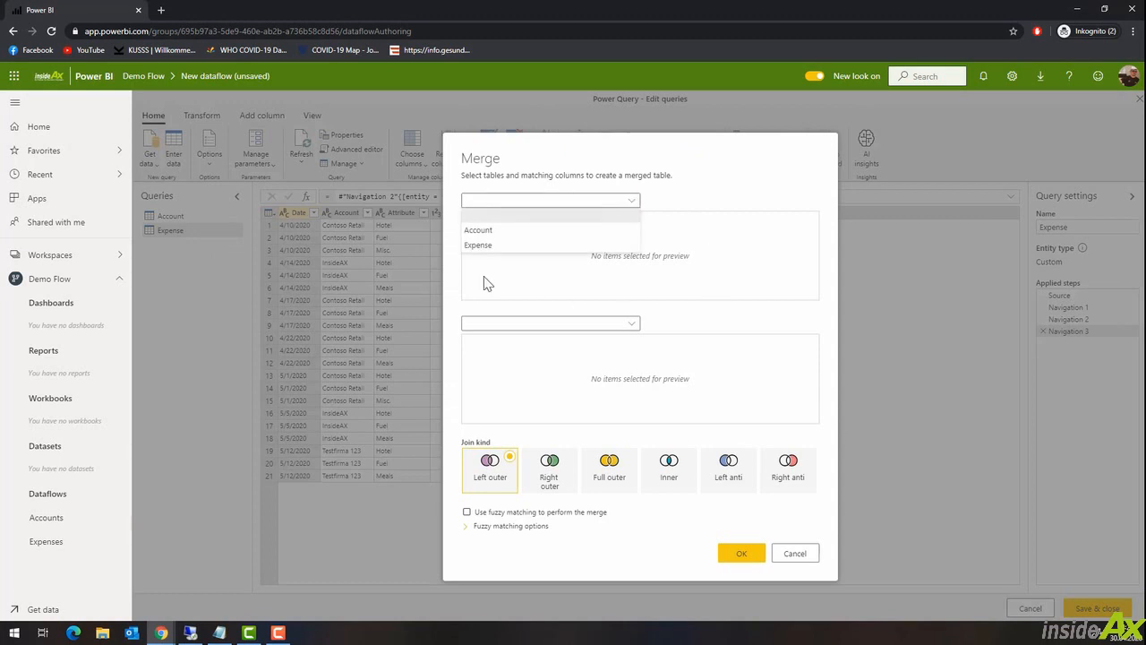
click(488, 251)
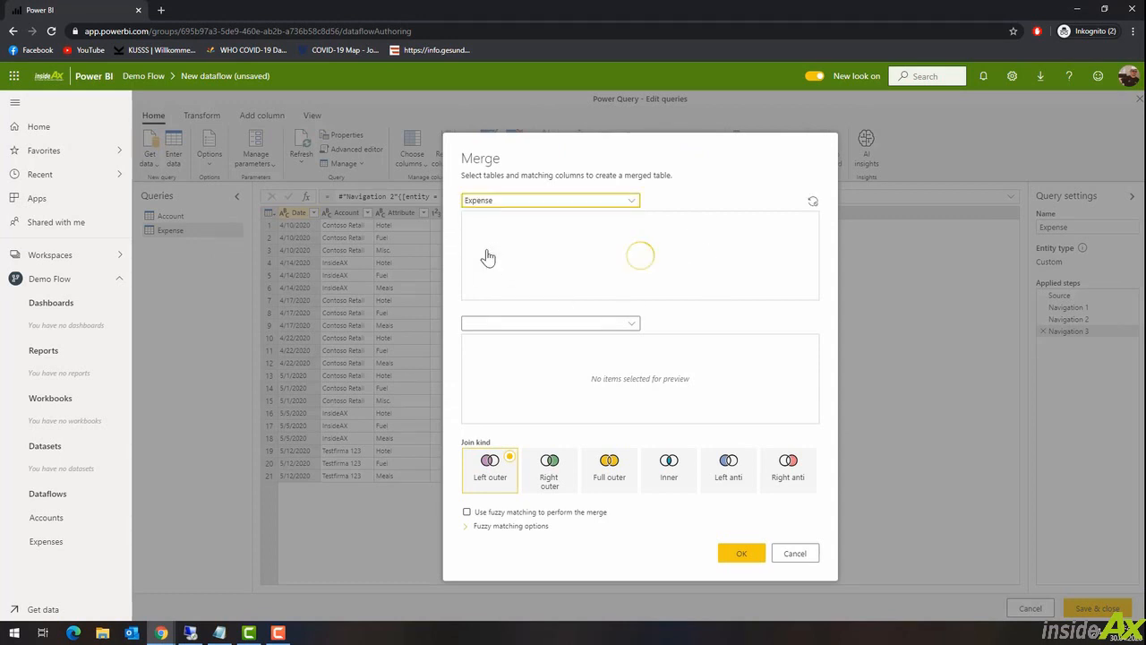
click(632, 324)
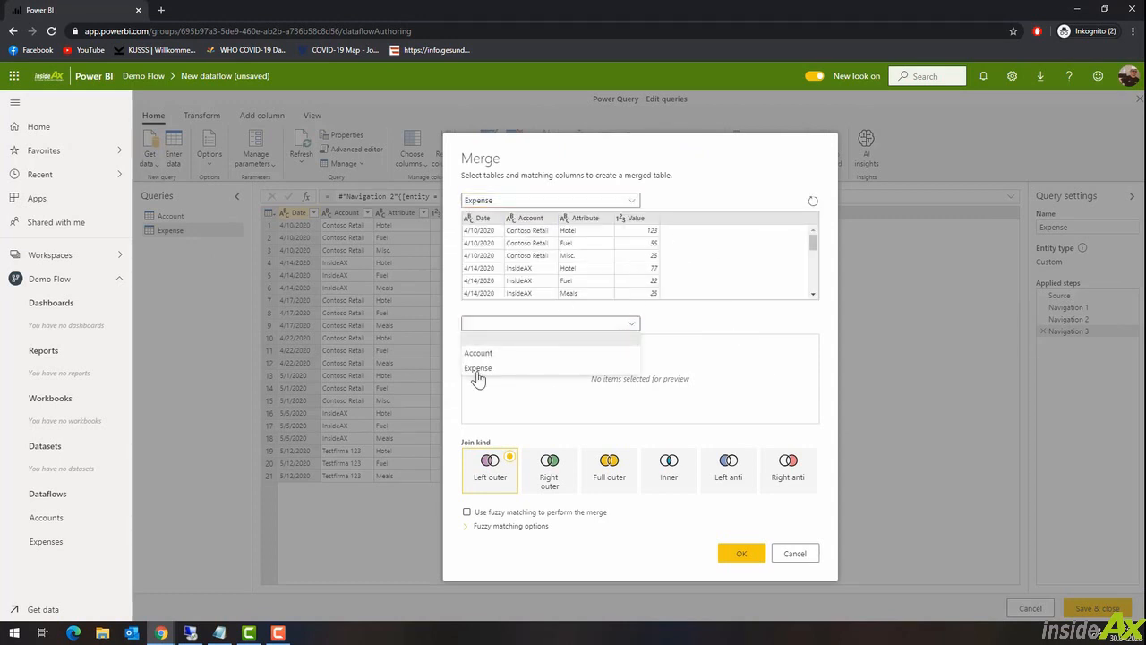
click(499, 354)
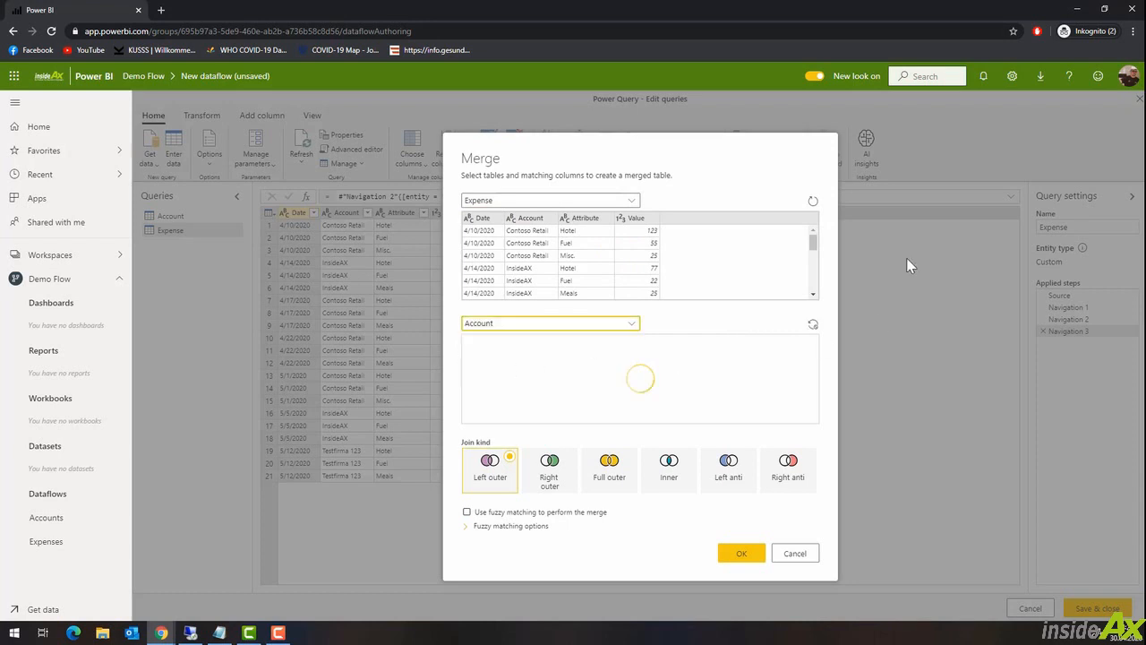
click(535, 218)
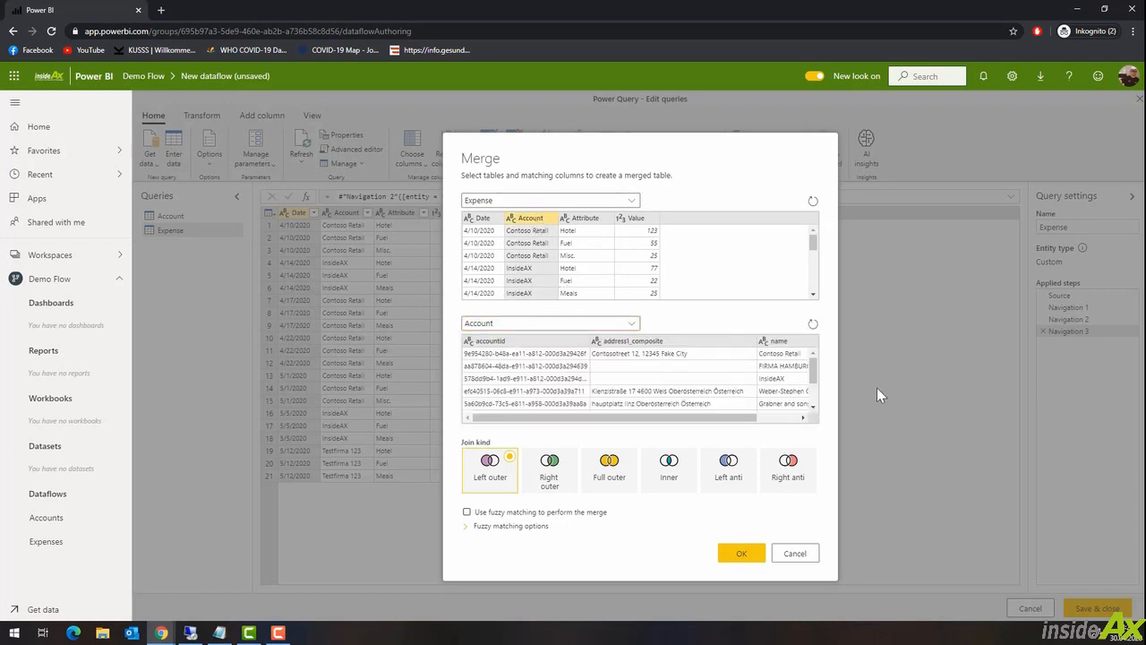
click(781, 343)
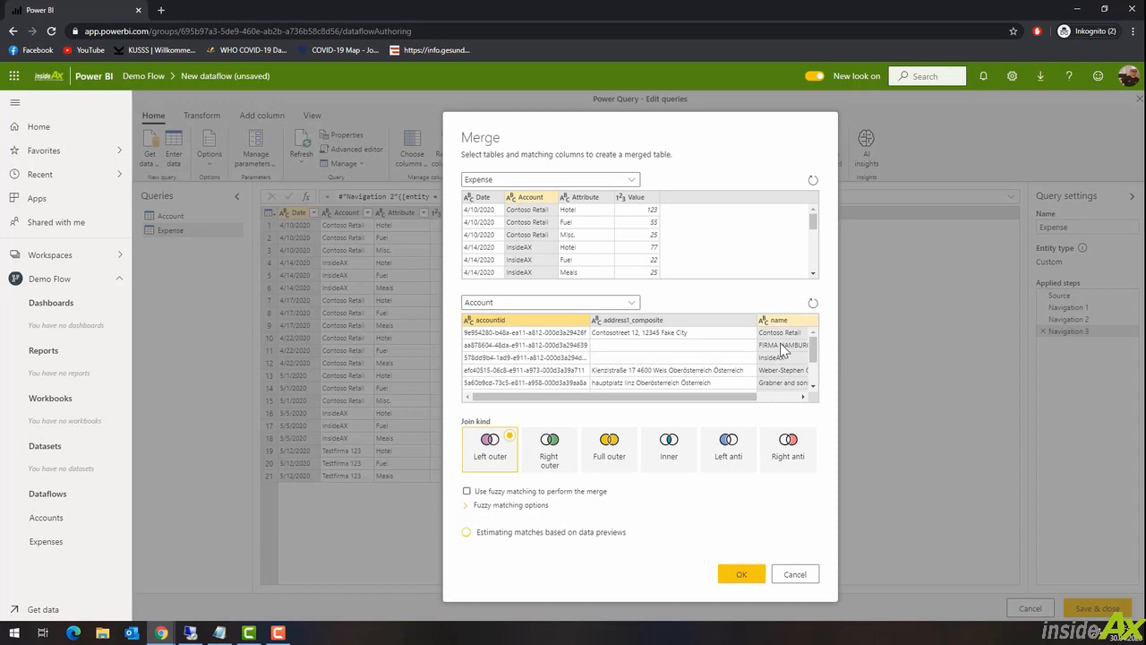
click(743, 575)
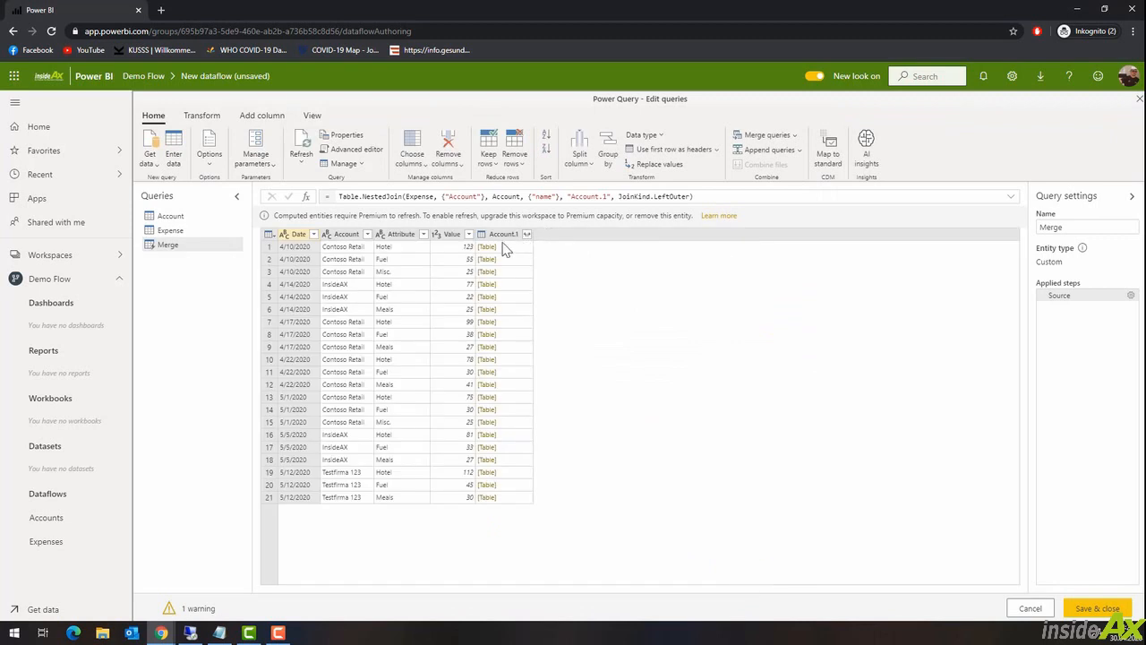
Expand the merged Account.1 column to include only address1_composite, keeping the original column name as prefix
click(526, 235)
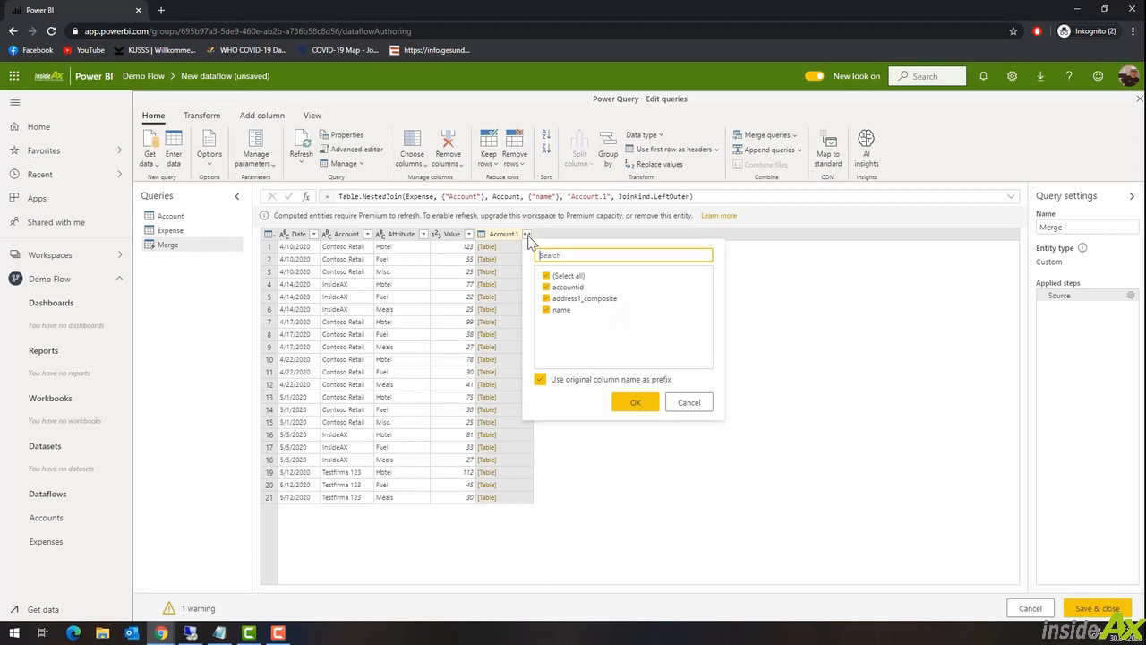
click(546, 276)
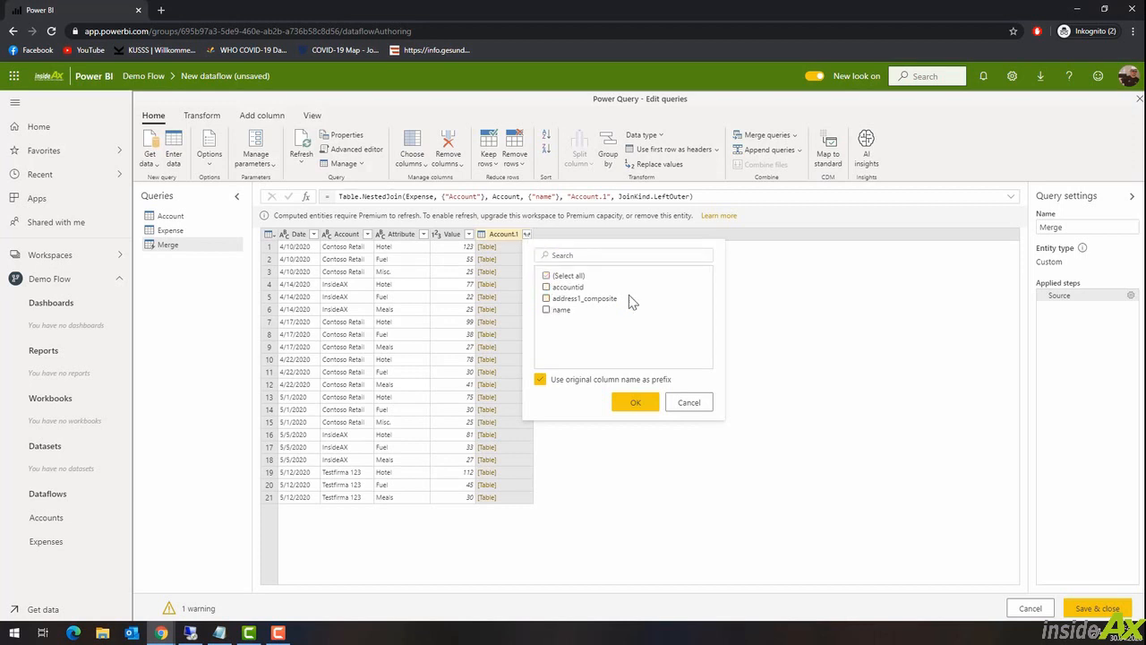
click(546, 298)
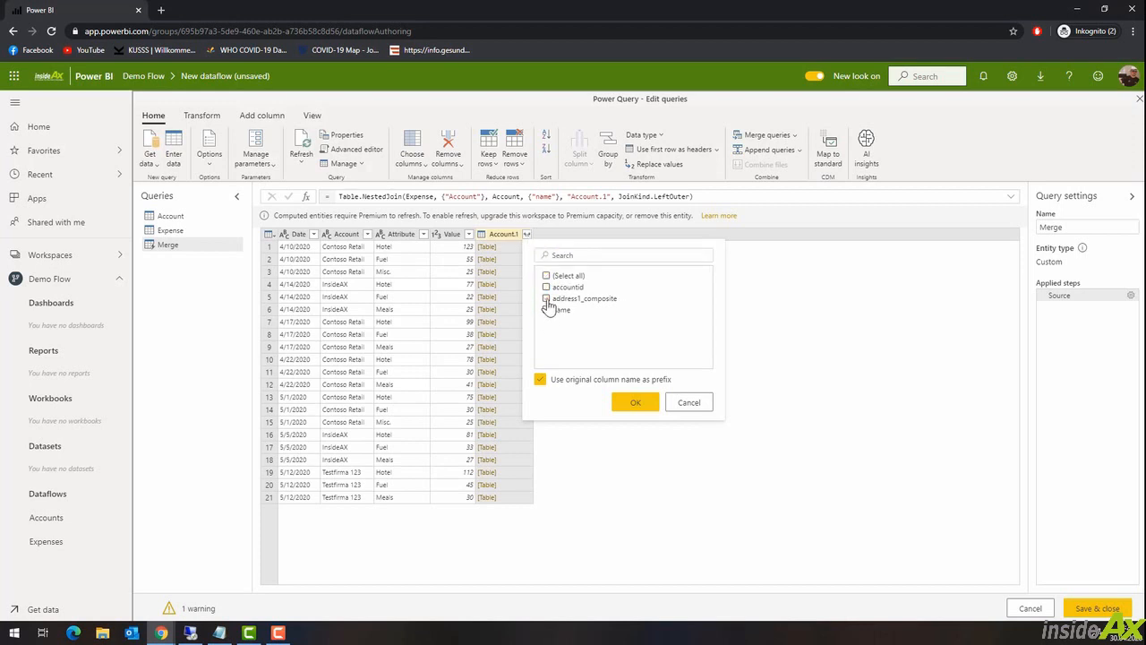
click(636, 405)
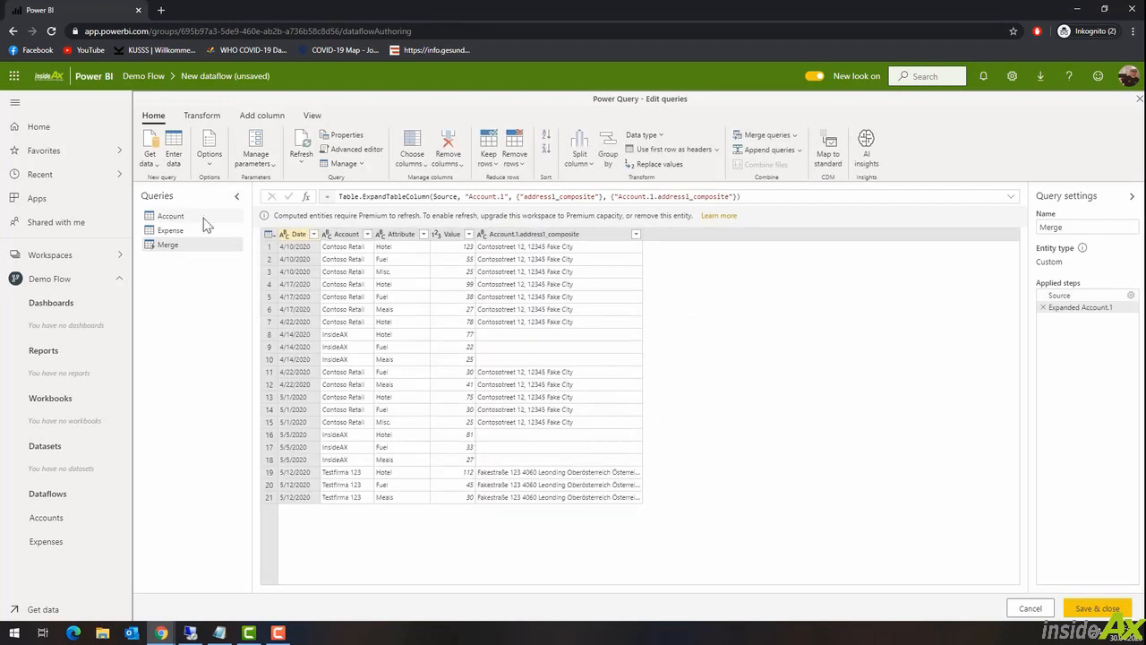
Disable loading for the Account and Expense queries
click(213, 216)
right_click(220, 216)
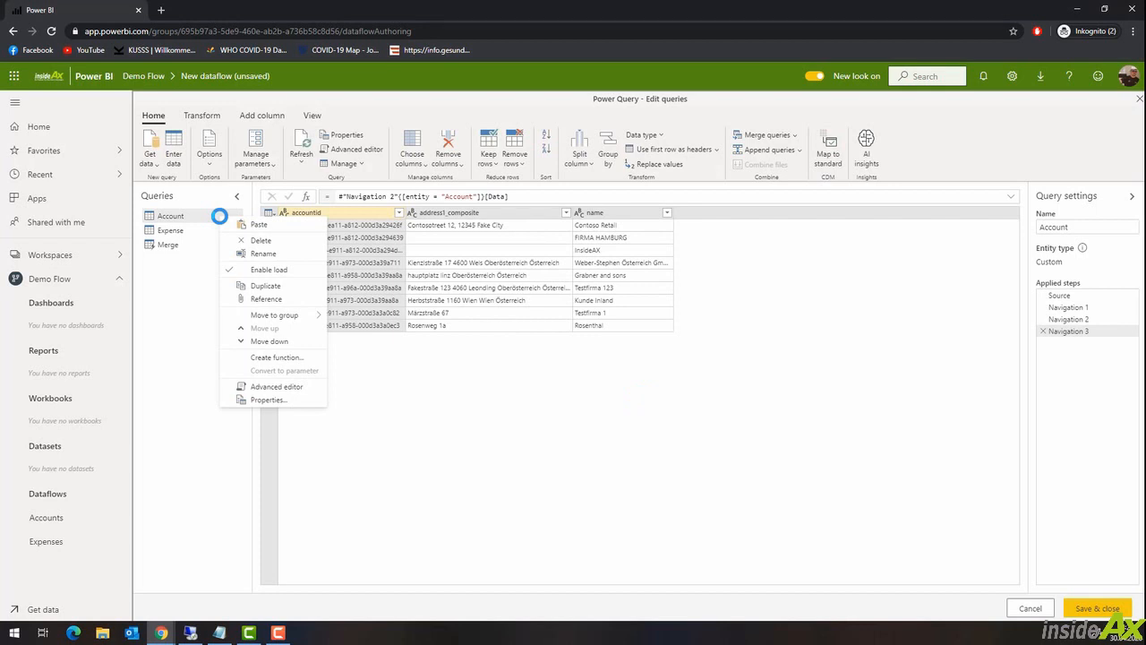
click(278, 278)
click(183, 238)
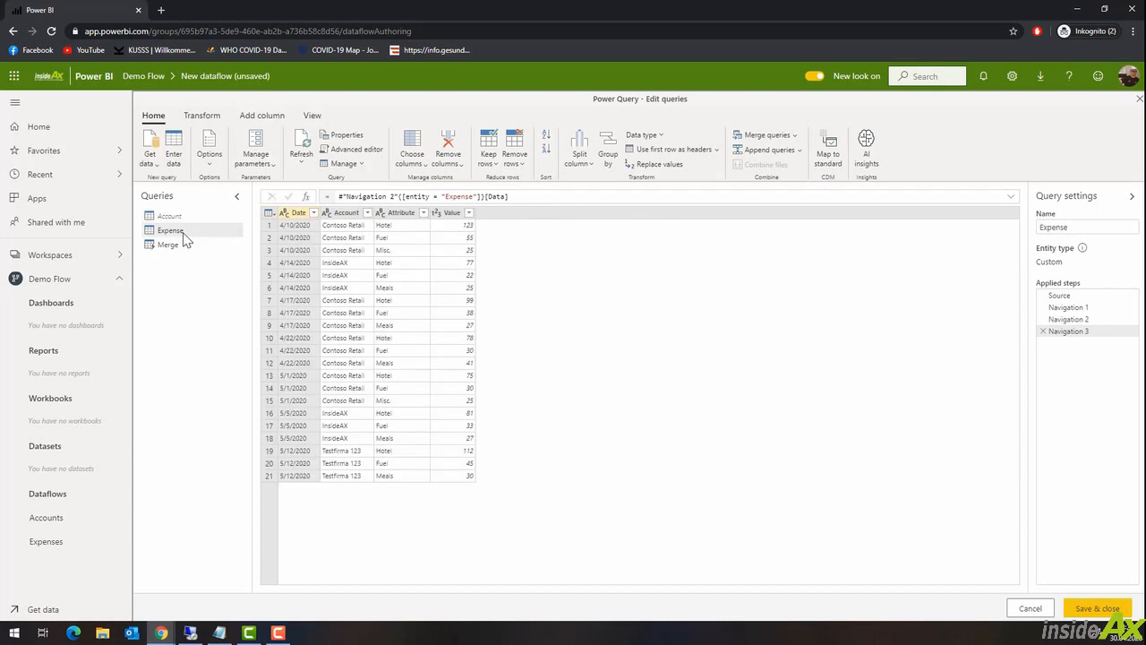
right_click(184, 237)
click(245, 296)
Rename the Merge query as FACT_Expenses
click(195, 247)
double_click(1081, 223)
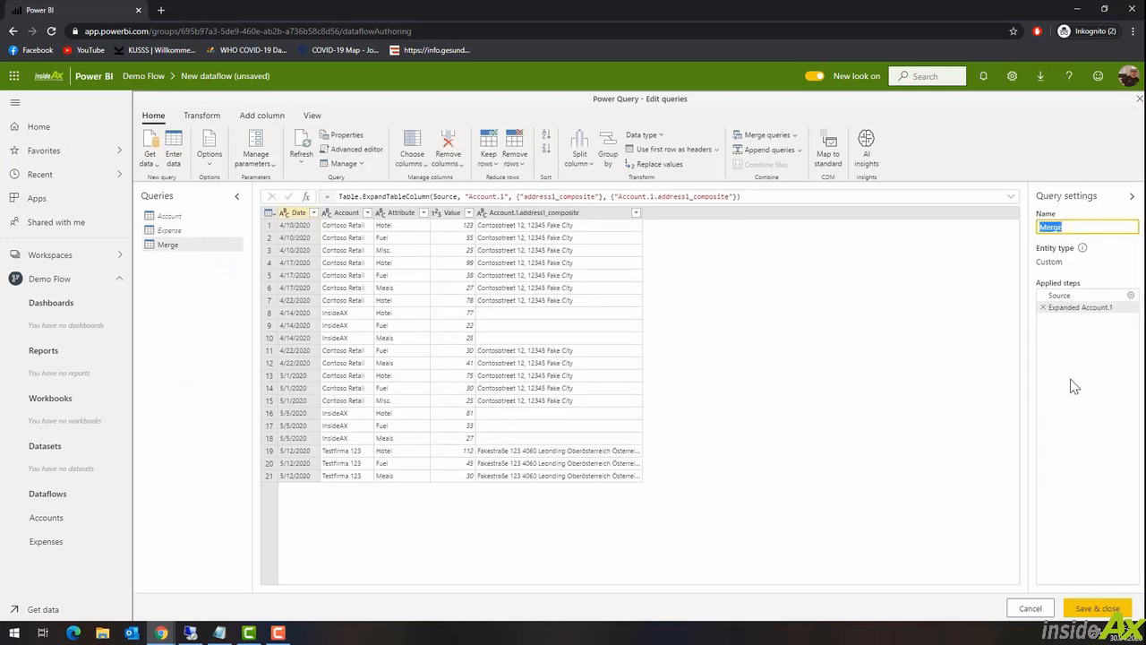
text(FACT_Expenses)
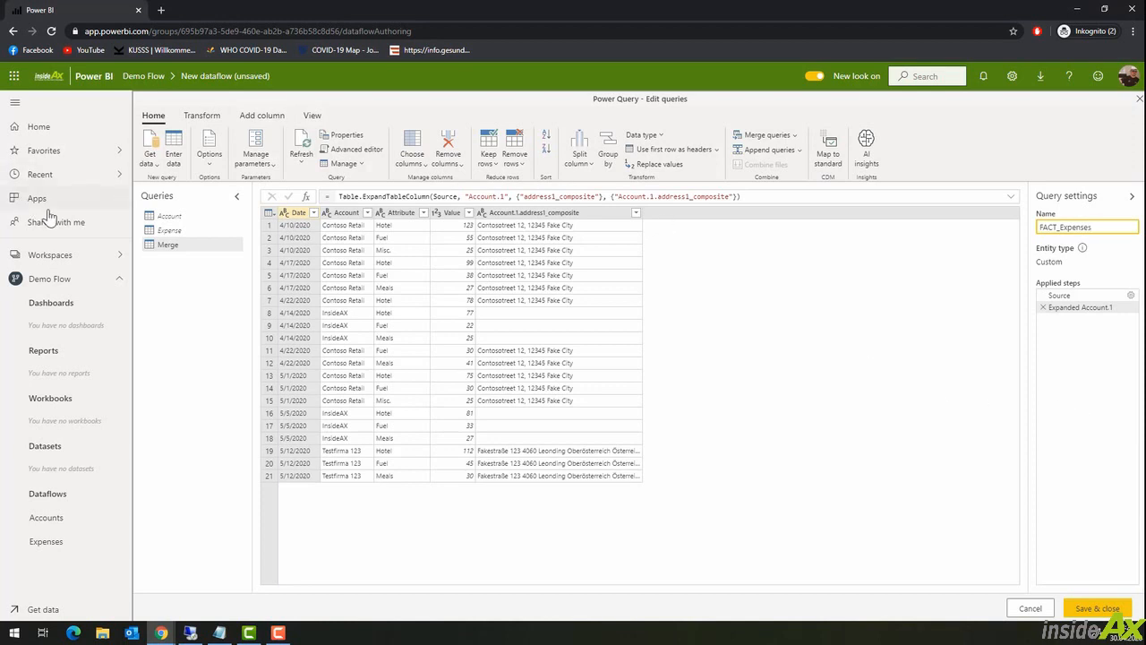
Change the Date column's data type to Date and the Value column's data type to Currency
click(295, 219)
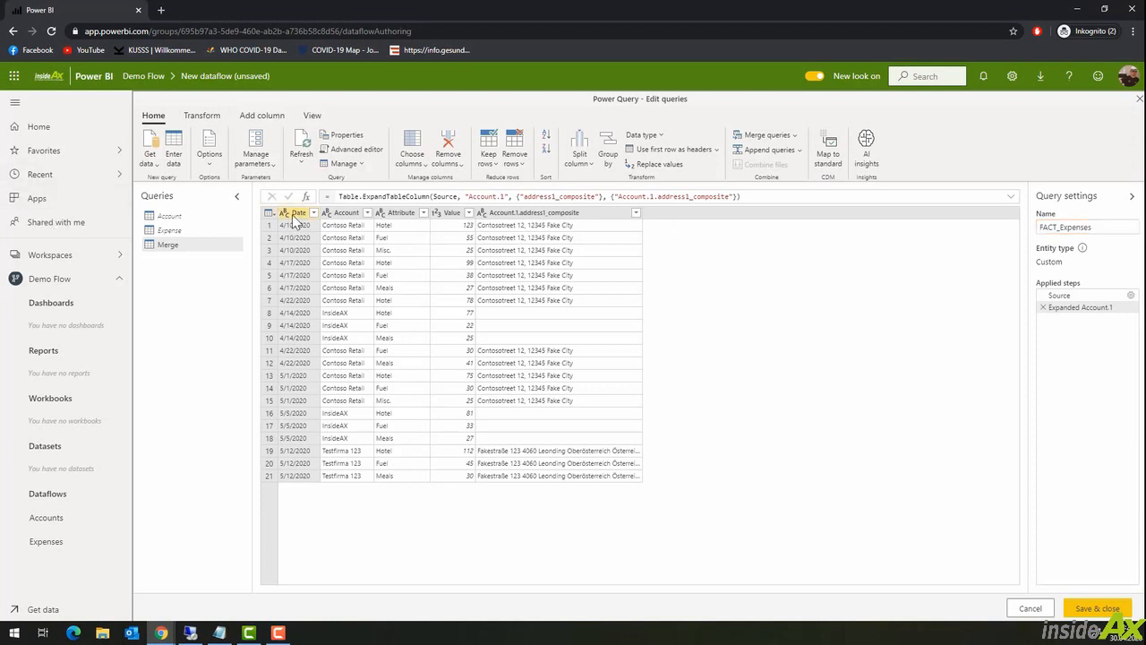
click(313, 215)
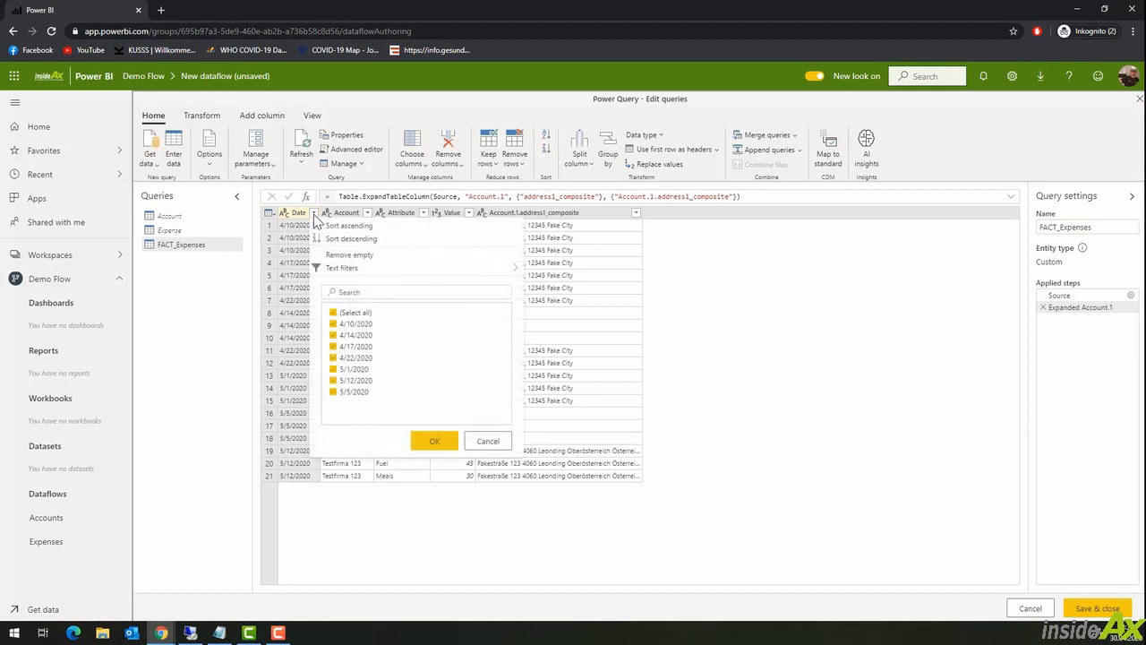
click(302, 221)
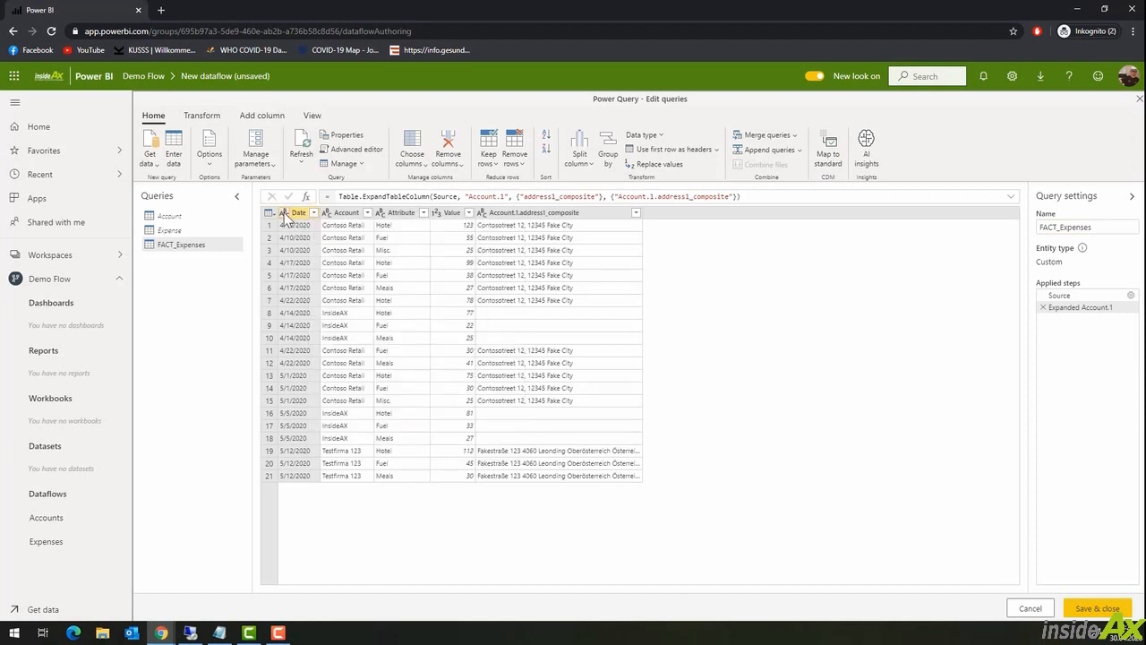
right_click(297, 218)
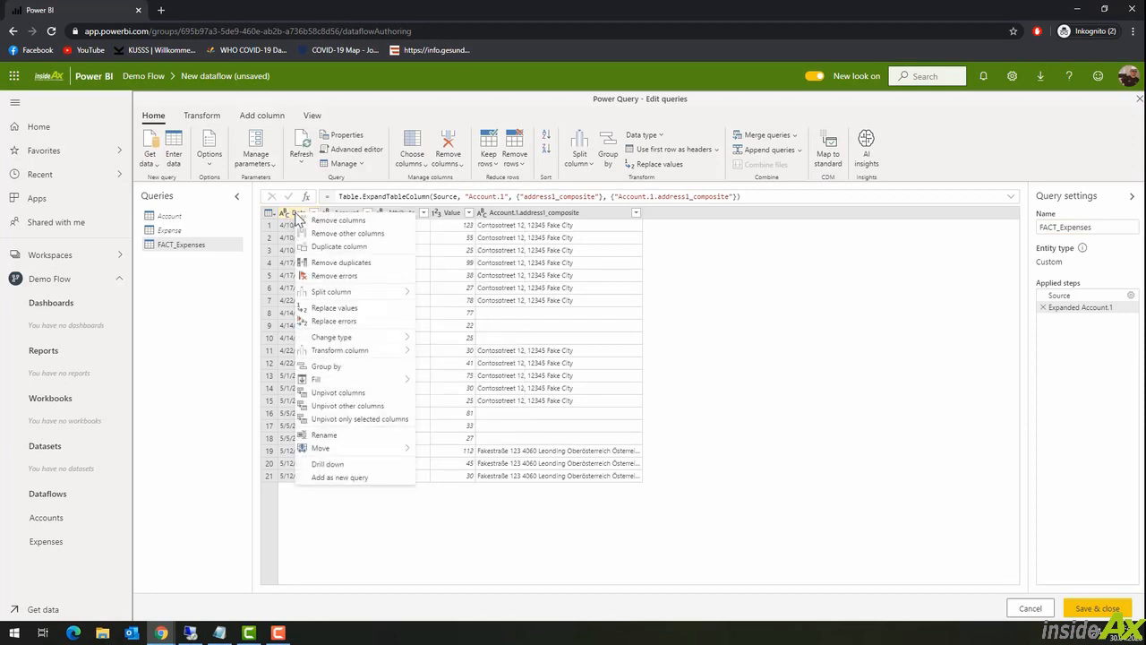
mouse_move(348, 338)
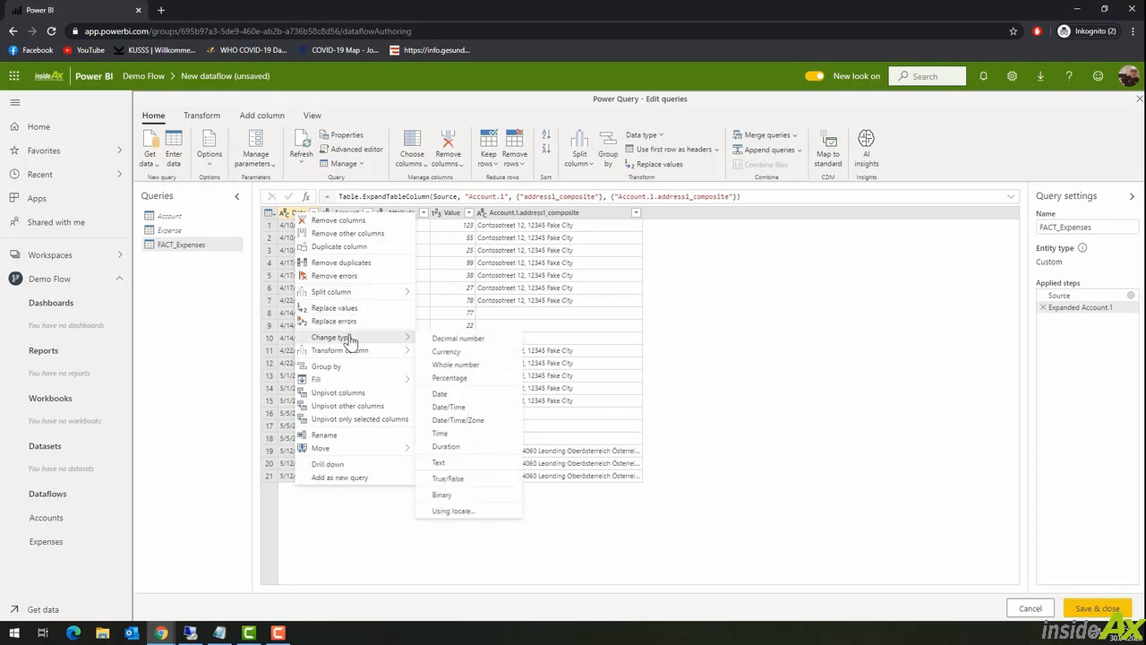
click(460, 394)
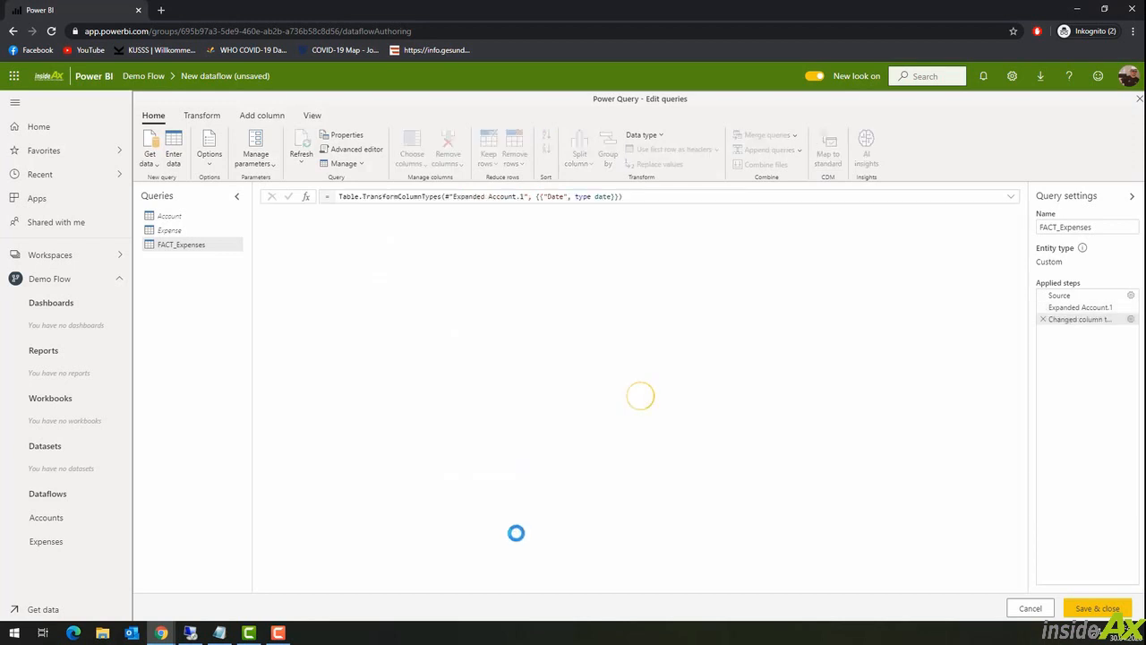
click(442, 215)
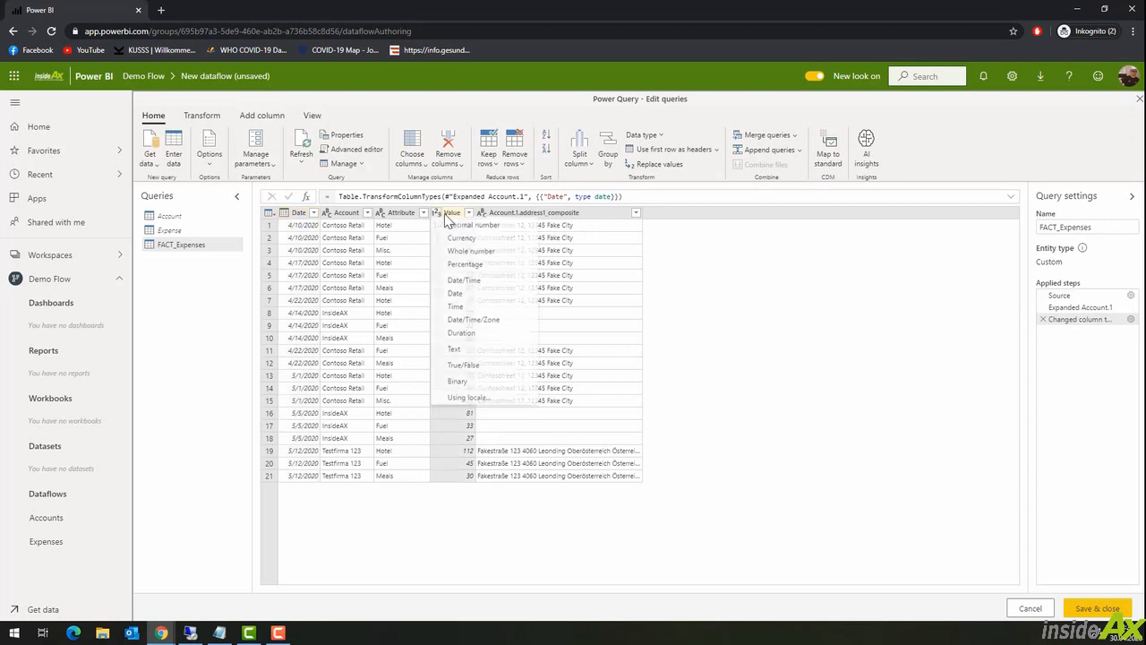
click(460, 239)
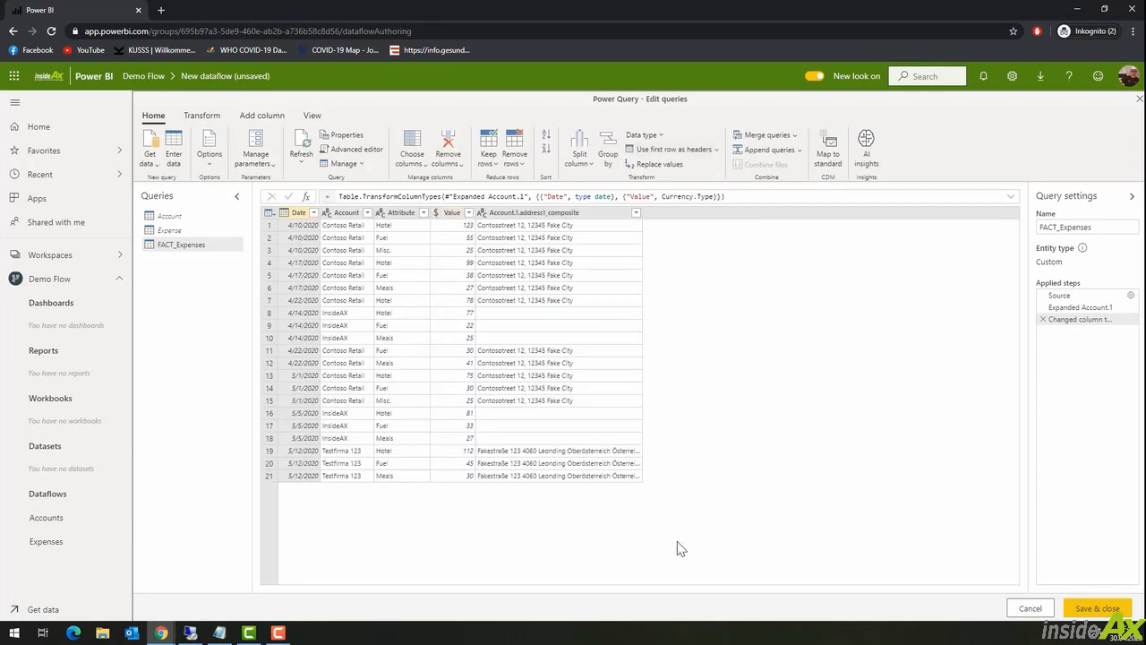
Save the queries as dataflow FACT_Expenses with the description "Fact-Table for expenses with expenses combined with customer base data" and refresh it immediately
click(1092, 615)
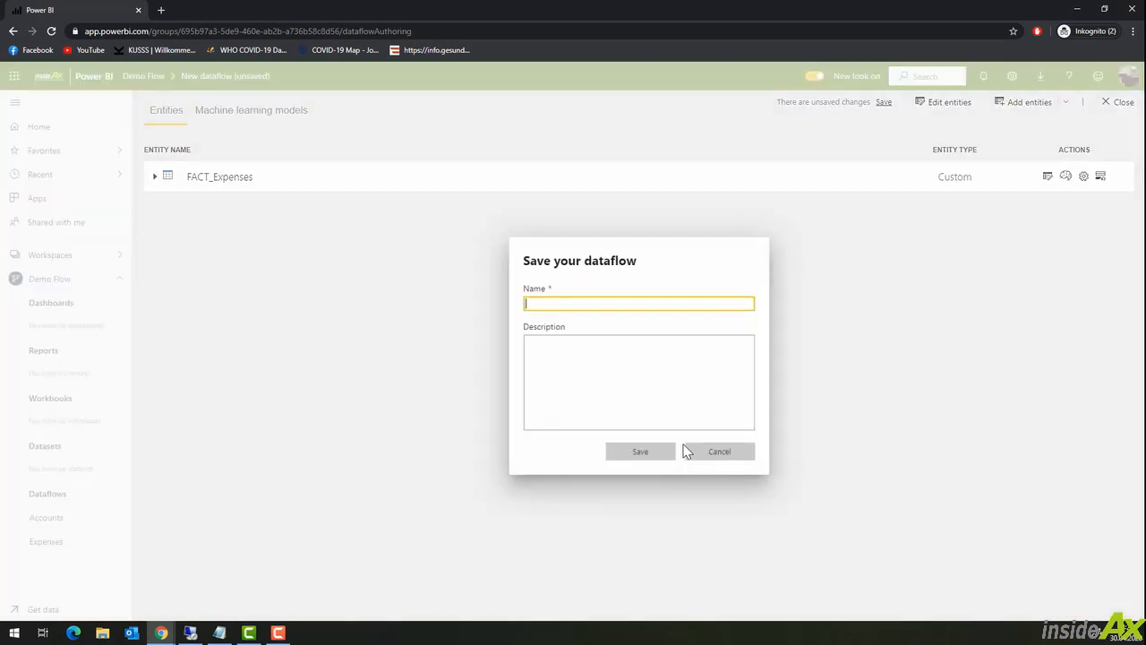
text(FACT_Expenses)
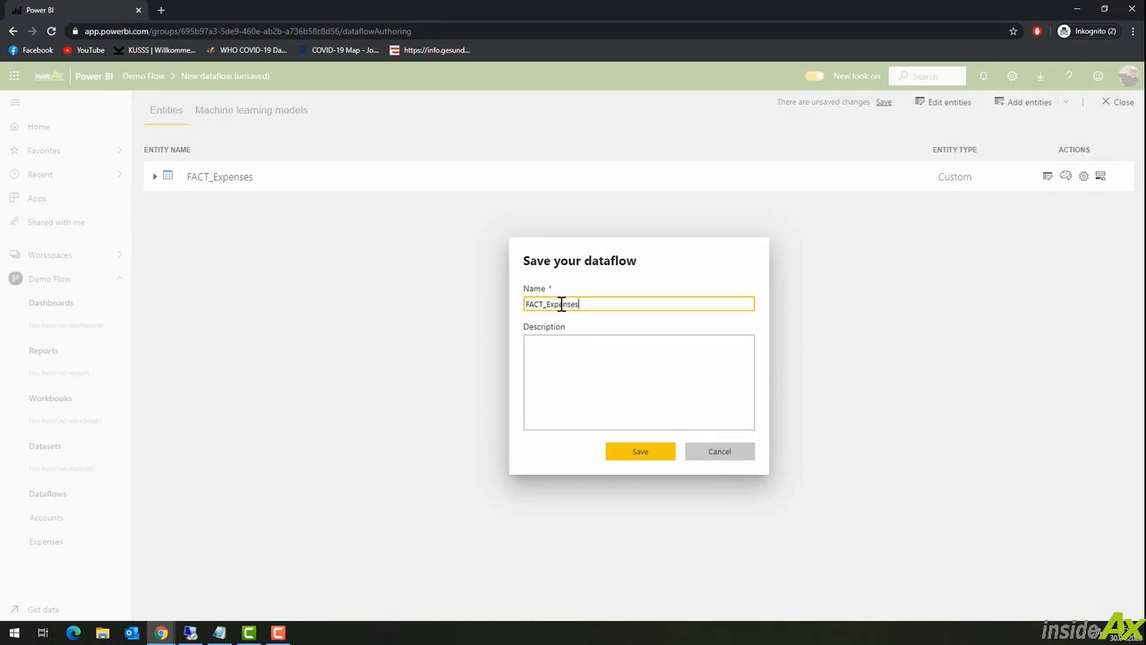
key(Tab)
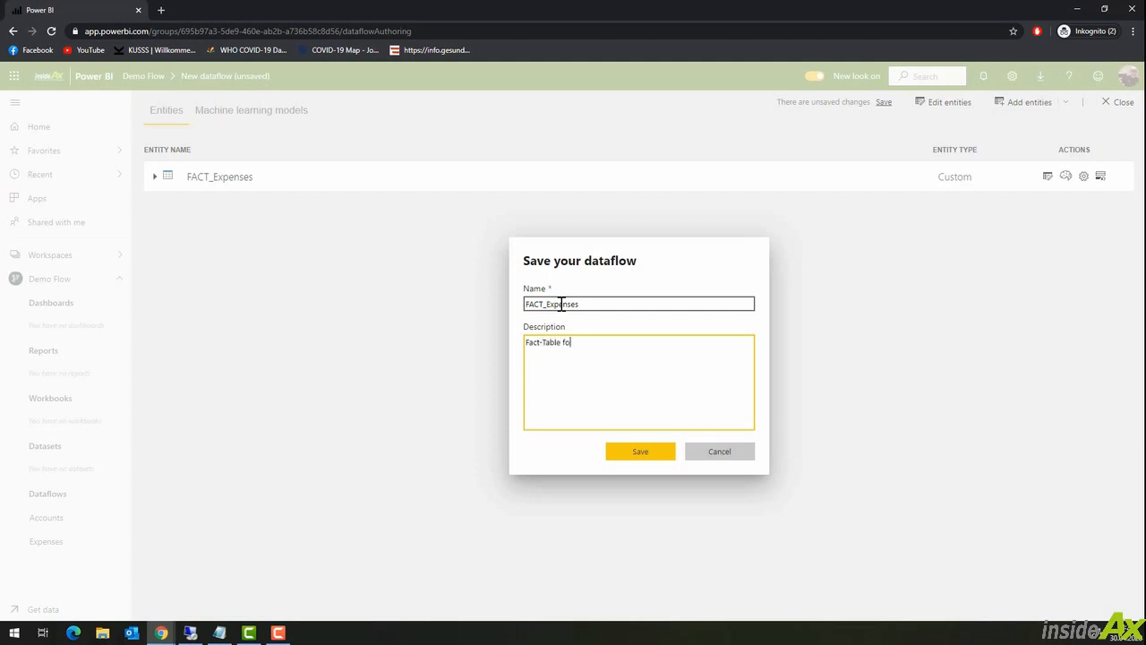
text(Fact-Table for expenses with expenses combined with)
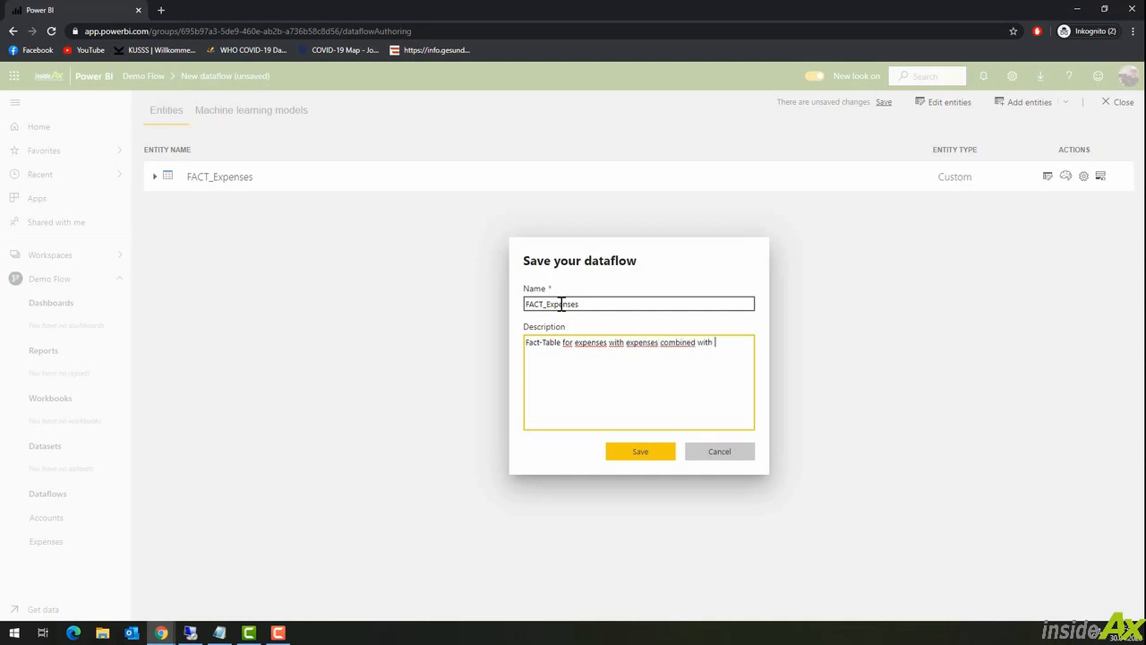
text( customer base data)
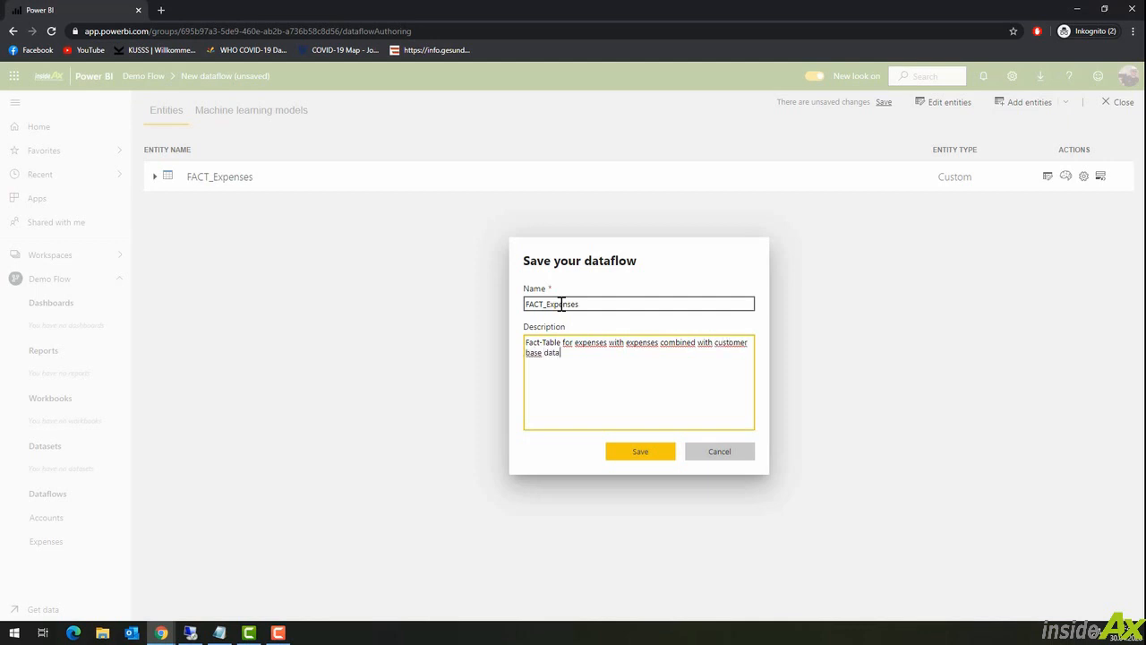
click(638, 453)
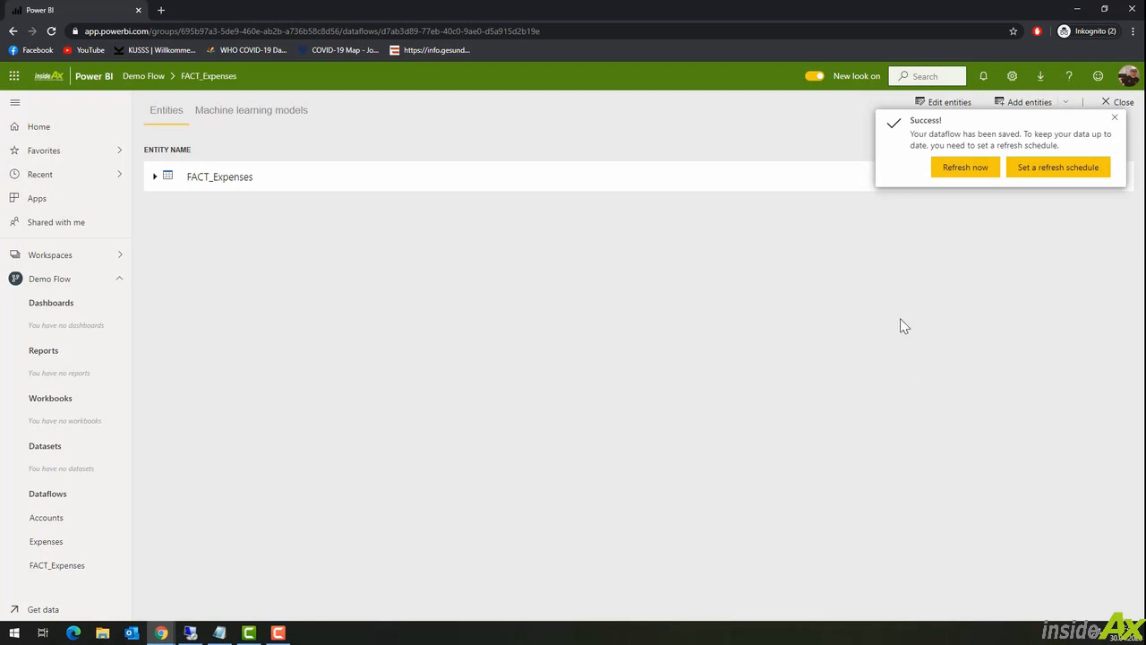
click(960, 169)
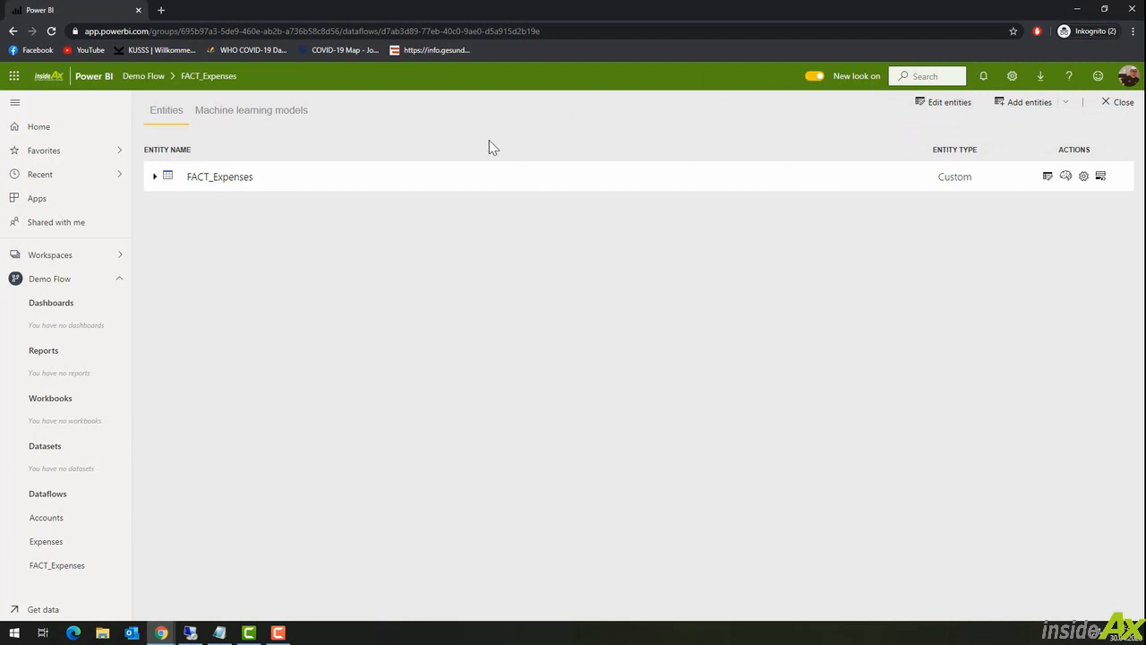
Open the settings of the FACT_Expenses dataflow from the Demo Flow workspace and apply the Certified endorsement
click(79, 288)
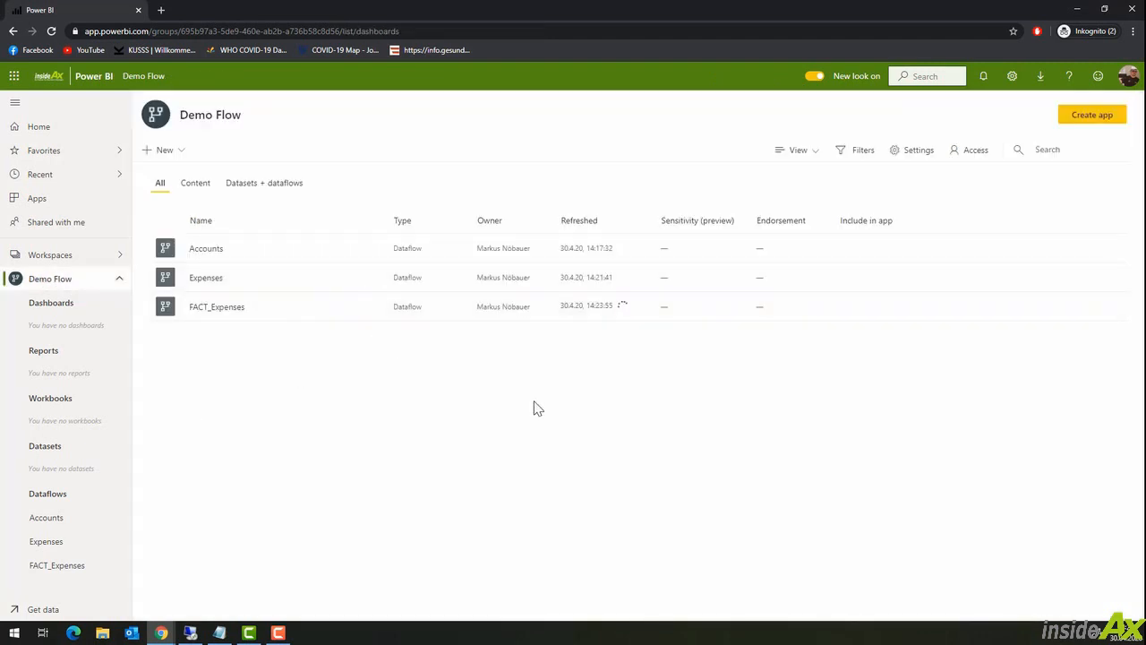
mouse_move(626, 310)
click(375, 310)
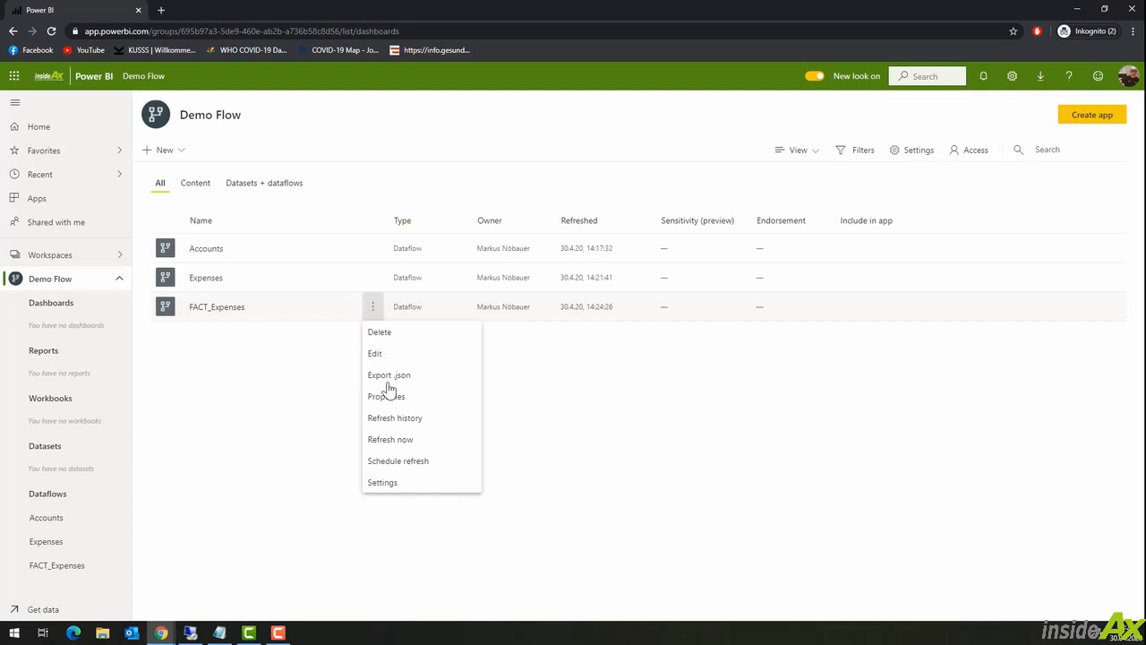
click(418, 492)
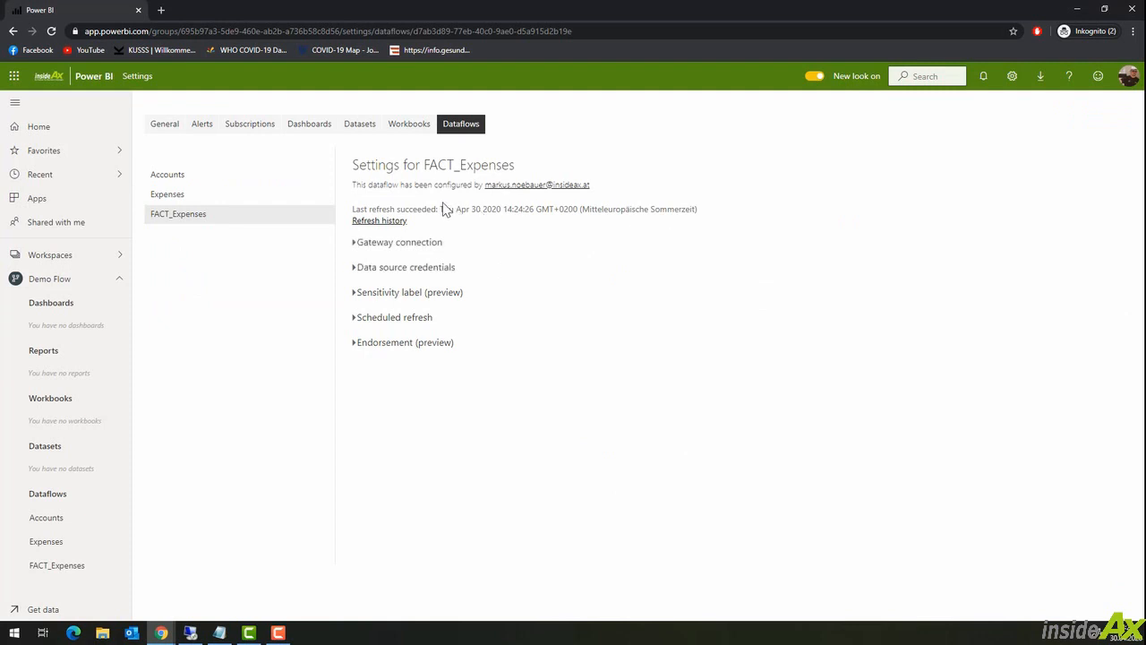
click(397, 342)
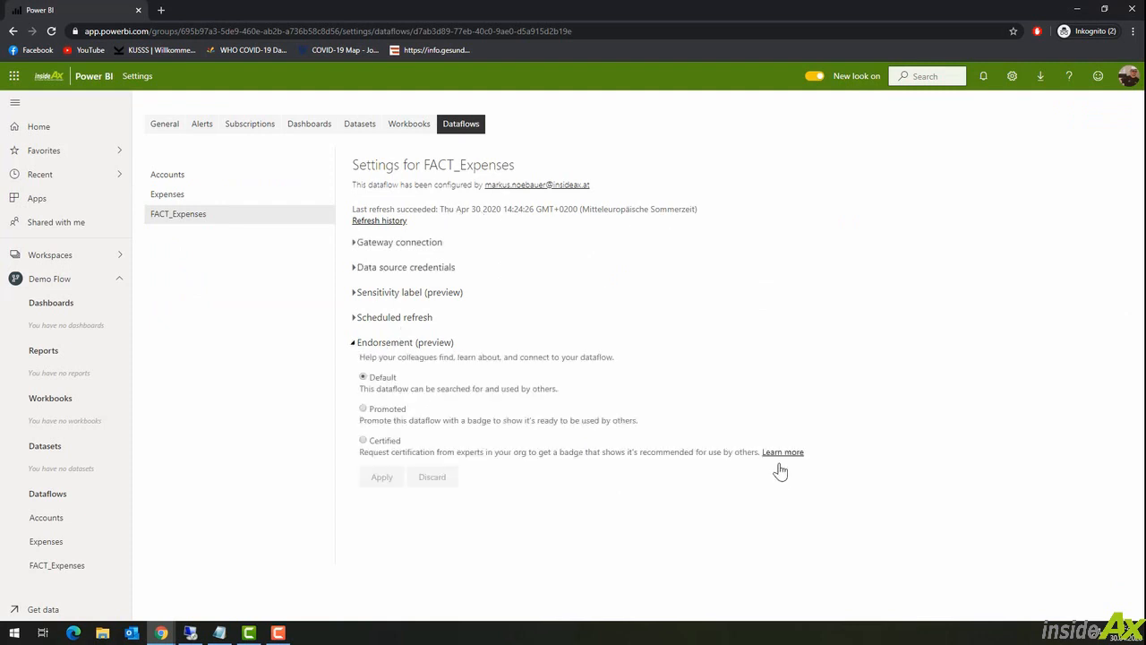
click(381, 448)
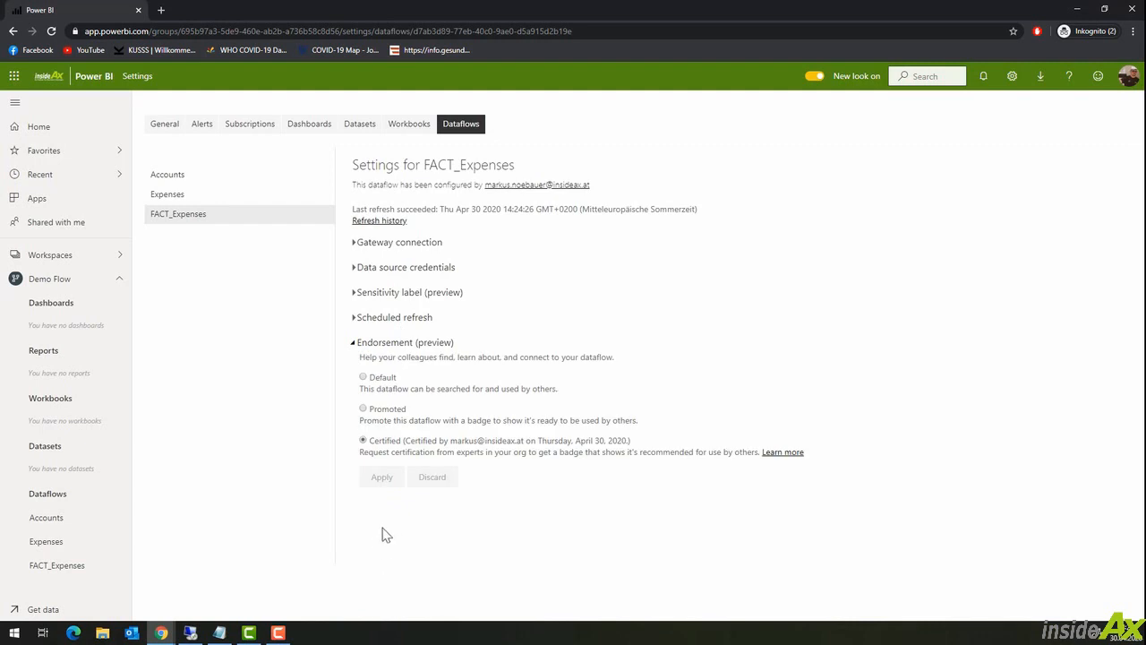
Return to the Demo Flow workspace and display its content in lineage view
click(69, 281)
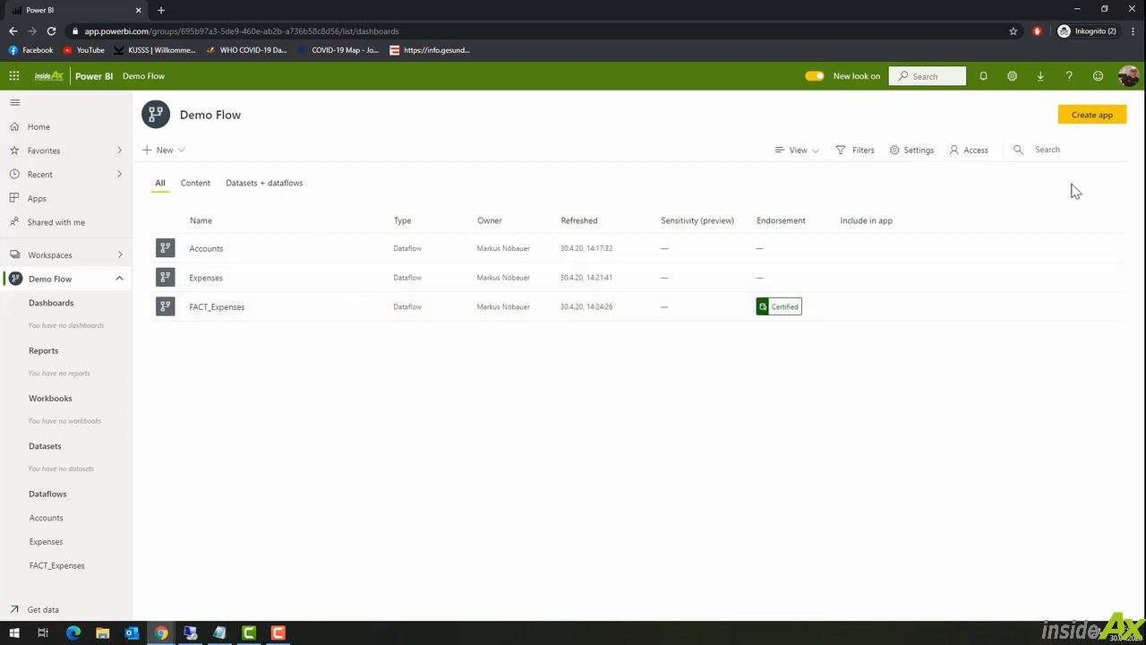
click(823, 152)
click(809, 194)
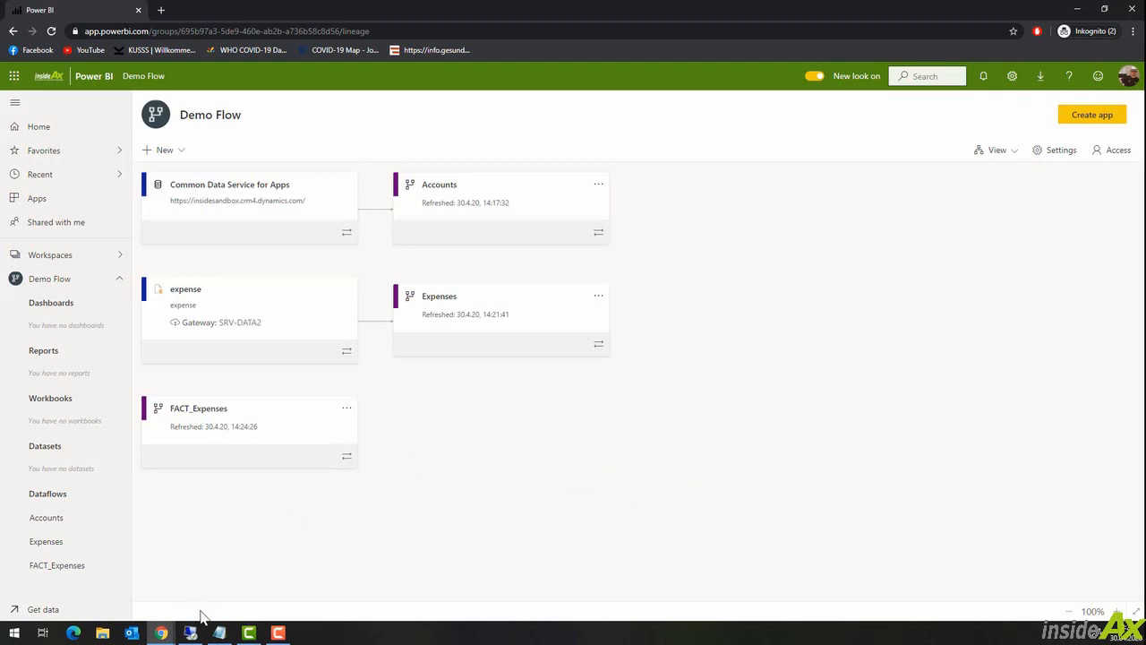
Launch Power BI Desktop, dismiss the start screen, and get data from Power BI dataflows
click(14, 634)
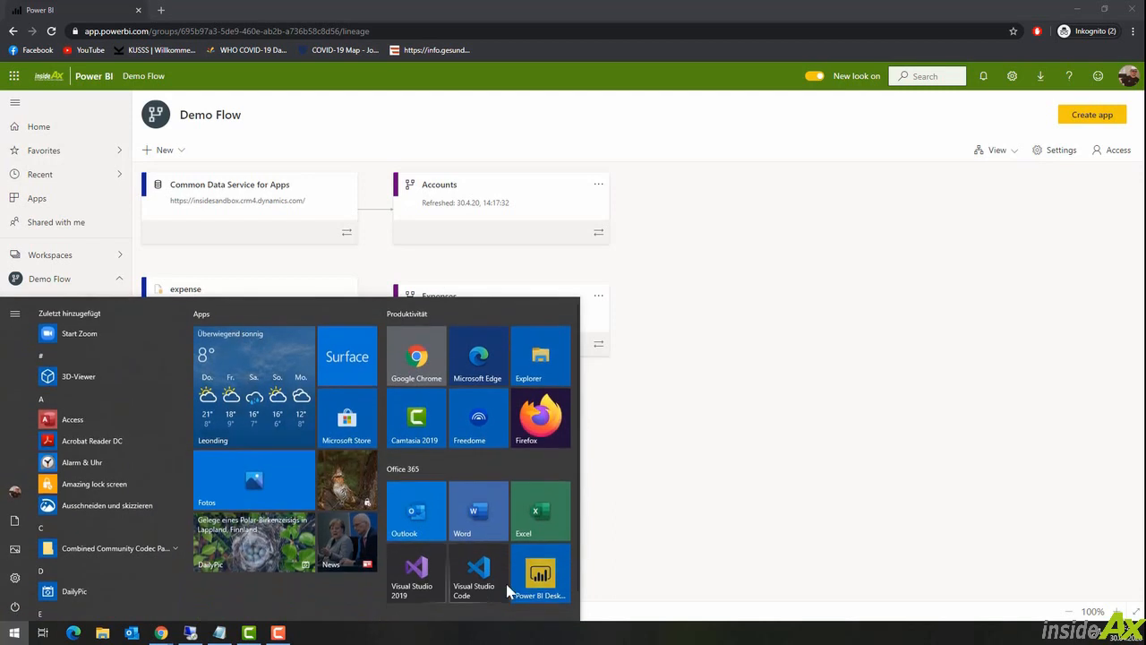
click(548, 577)
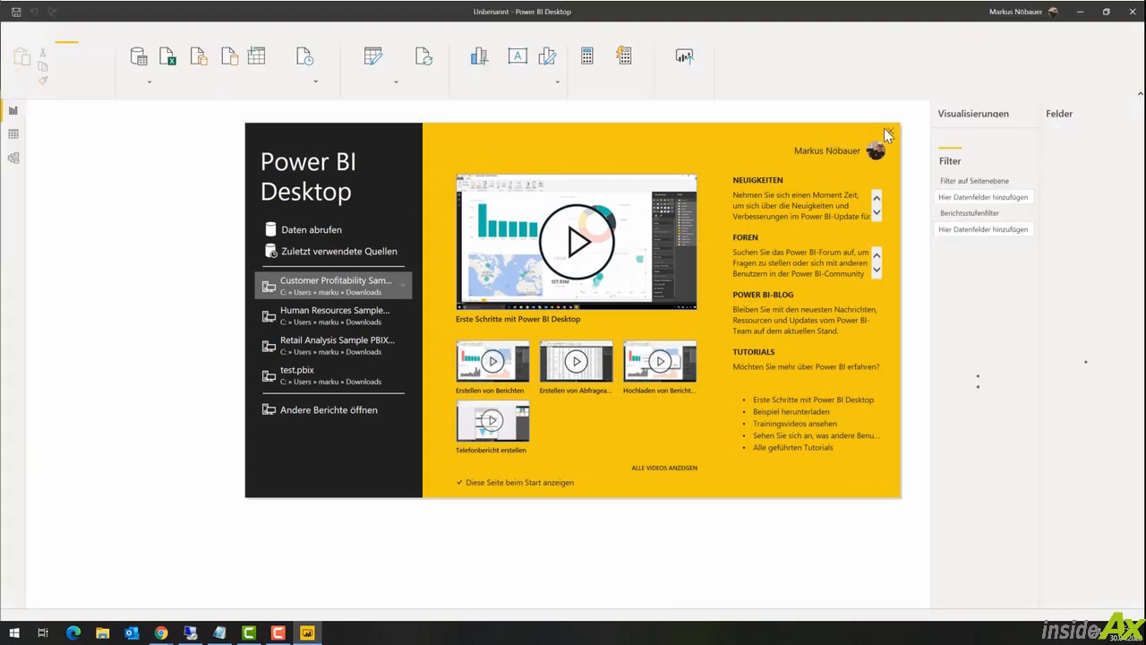
click(890, 132)
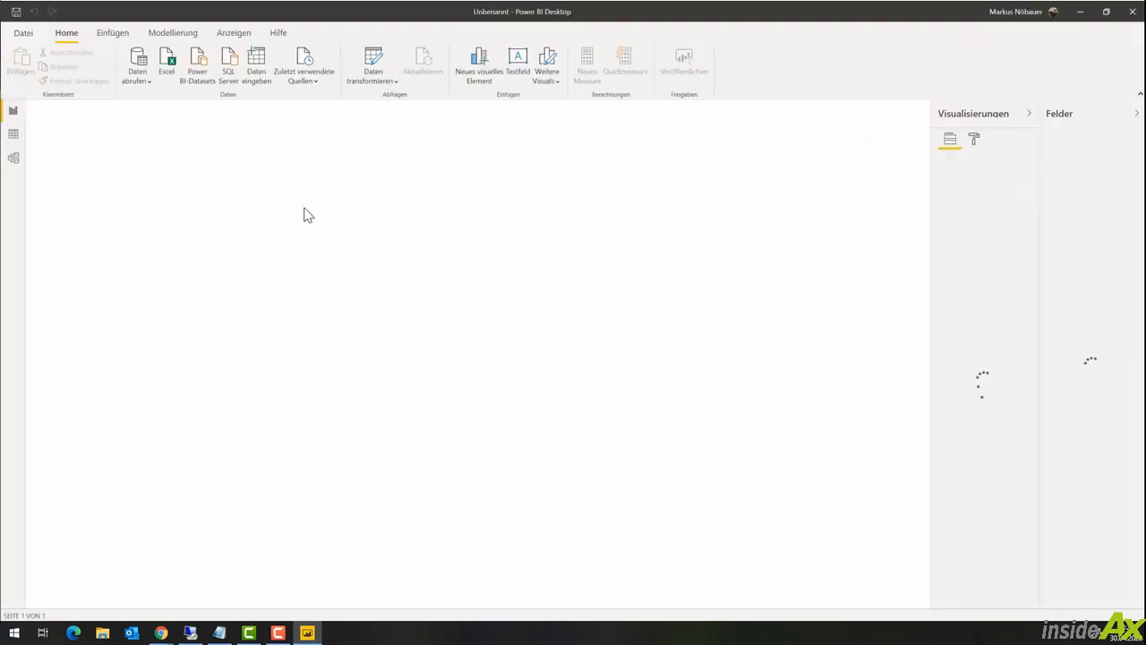
click(136, 82)
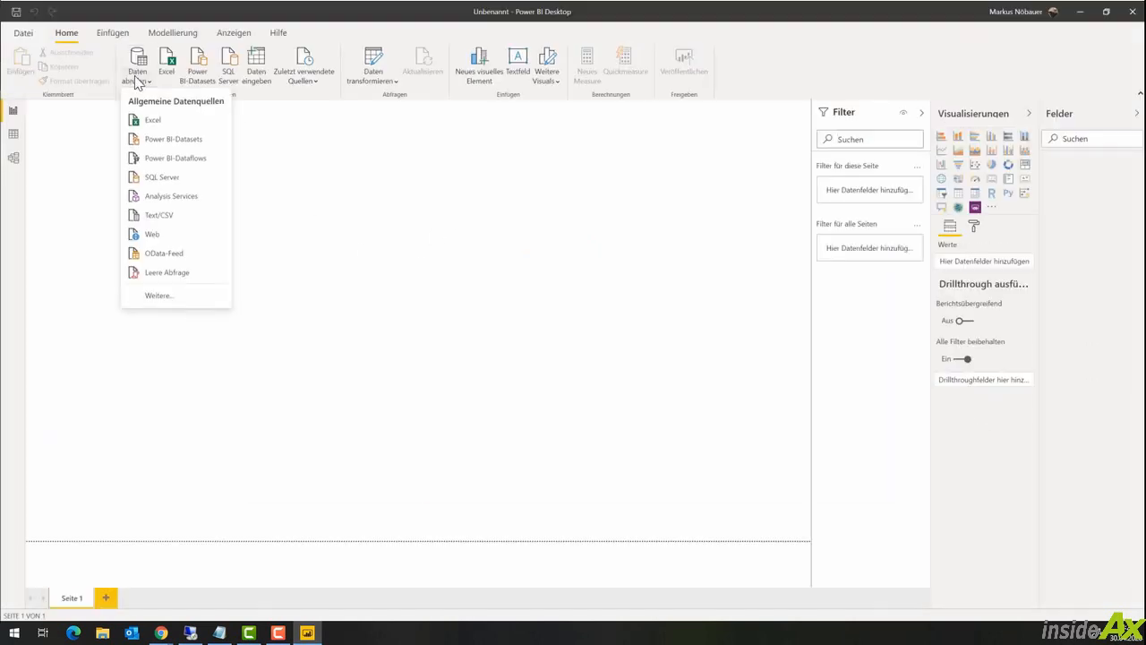
click(169, 161)
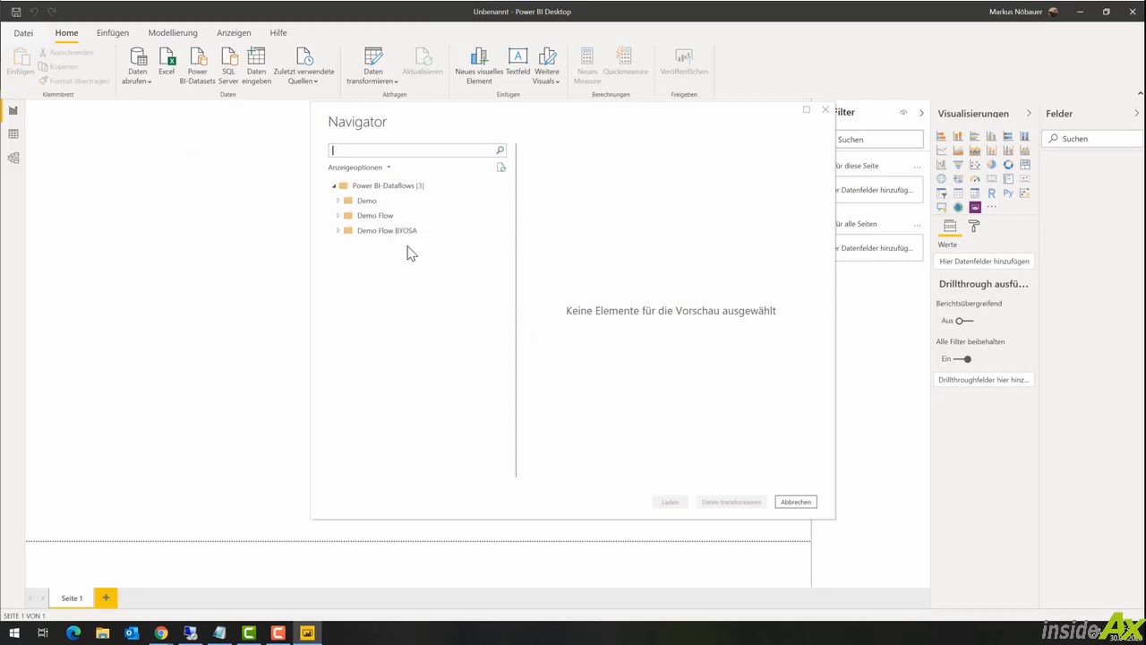
Load the FACT_Expenses table from the certified FACT_Expenses dataflow in the Demo Flow workspace
click(455, 220)
click(338, 215)
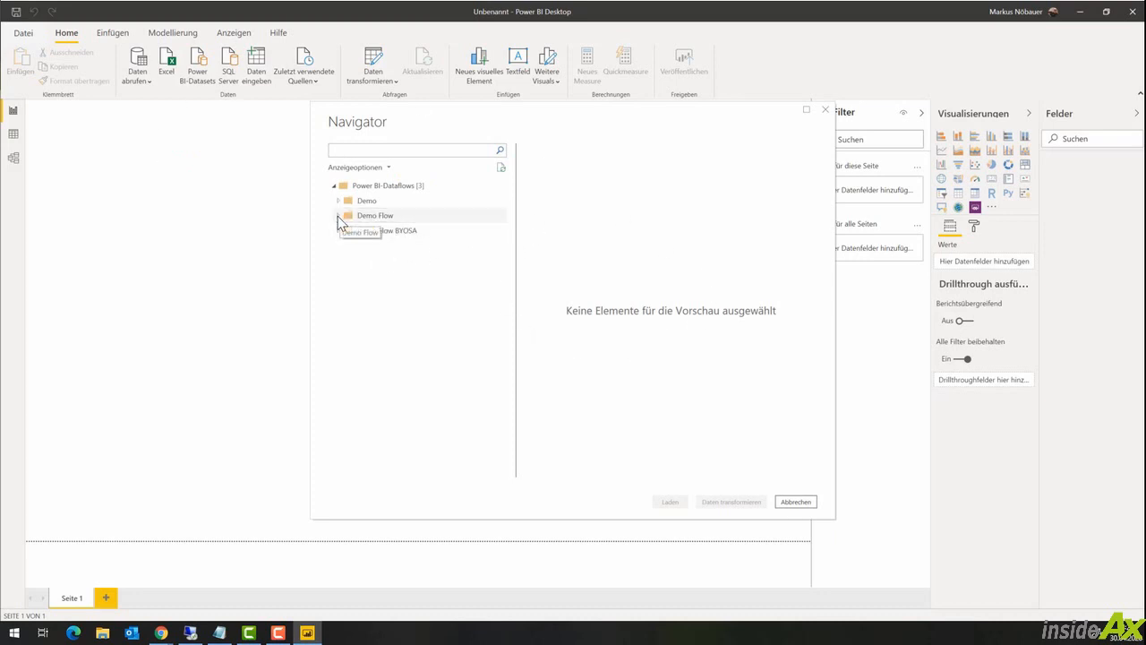
click(448, 265)
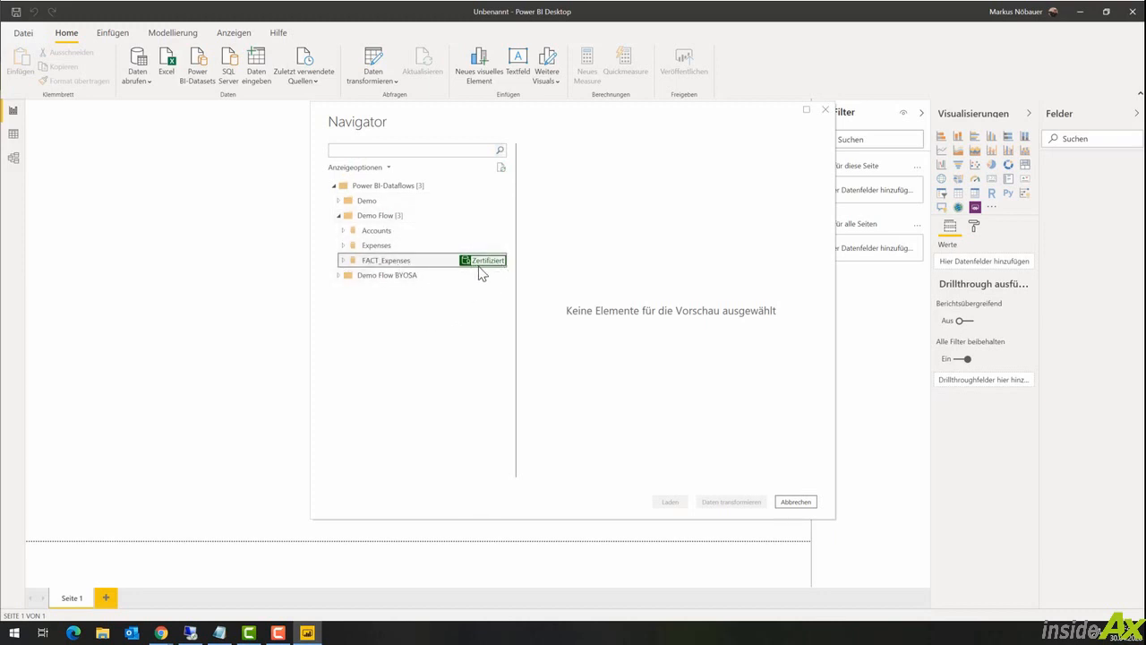
click(343, 261)
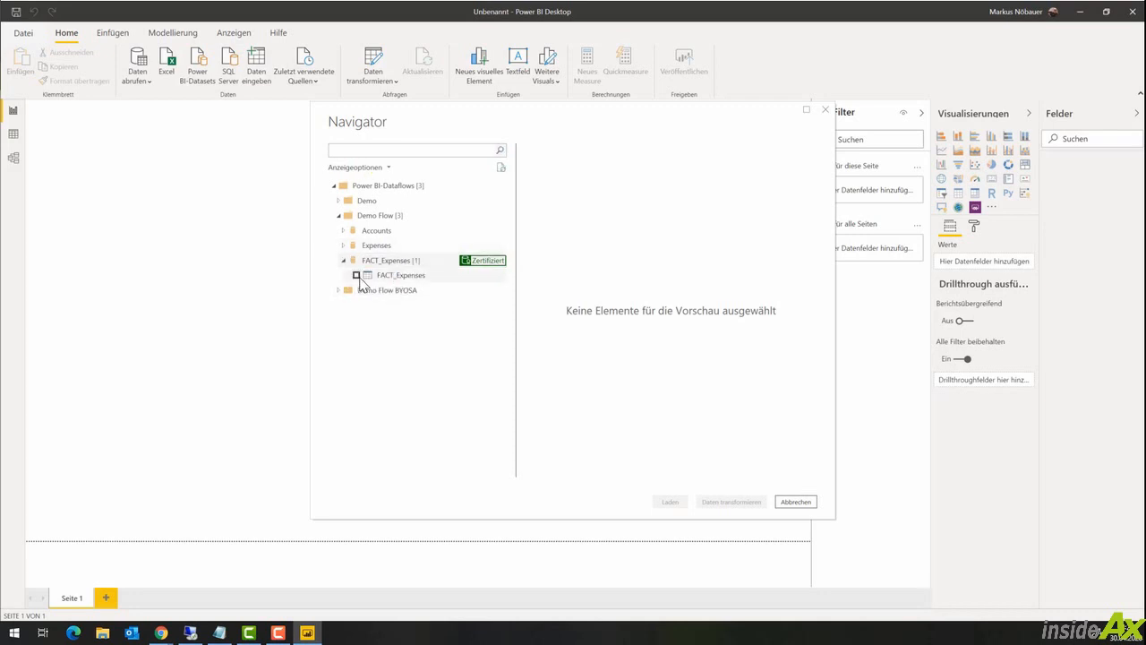
click(356, 275)
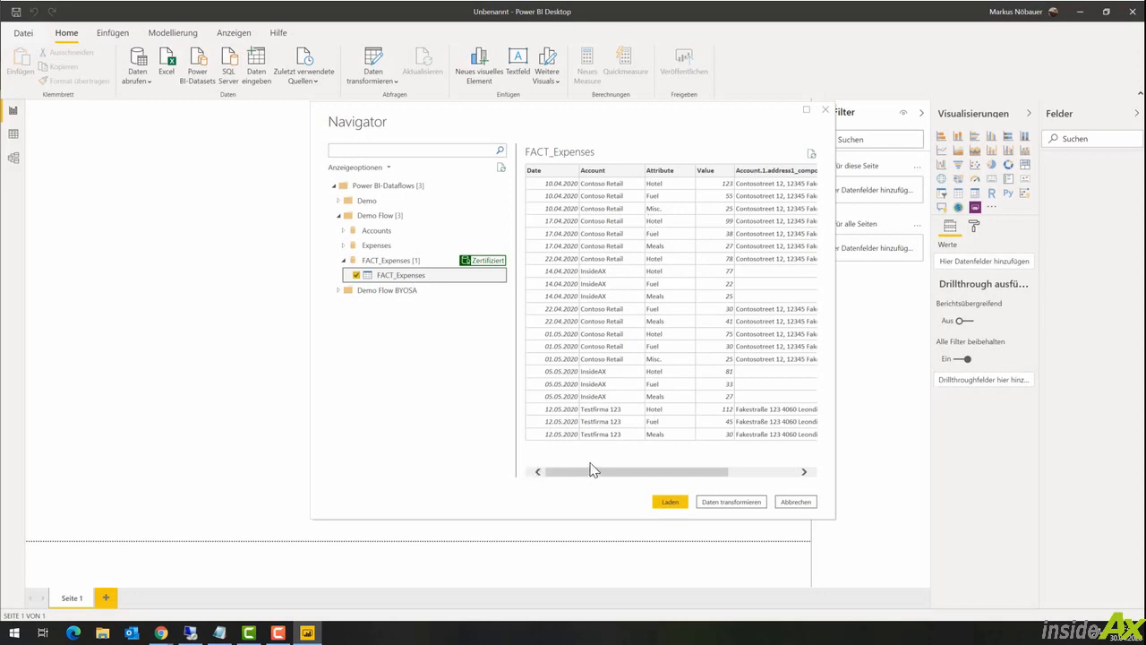
click(670, 503)
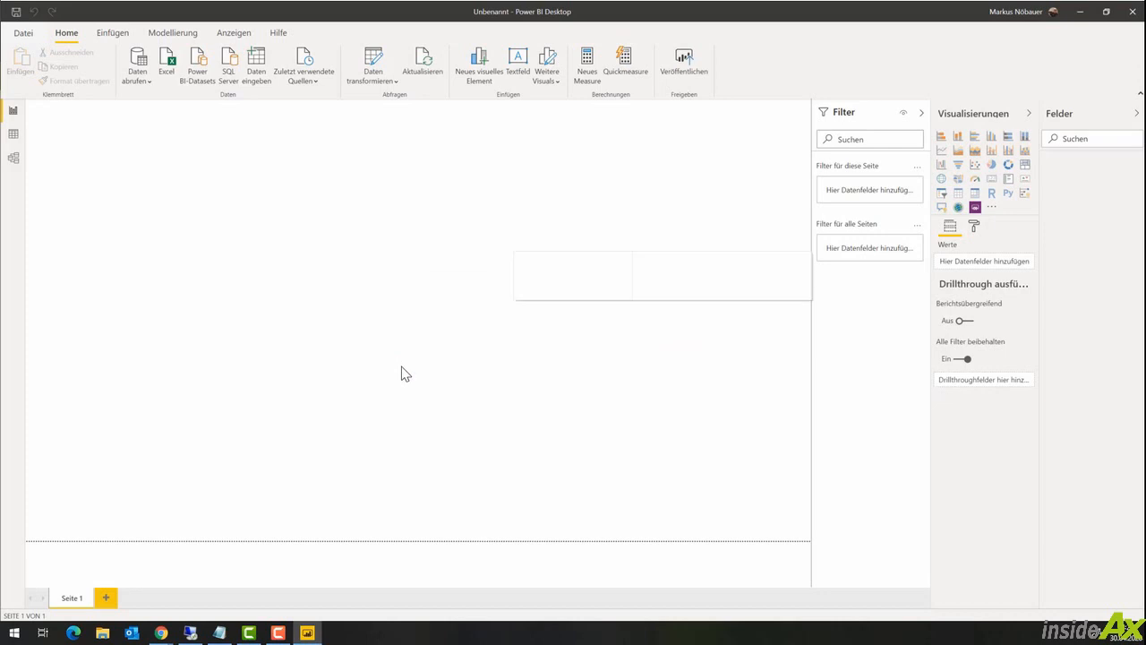
Add a pie chart to the report page with Value as its values and Account as its legend
click(992, 166)
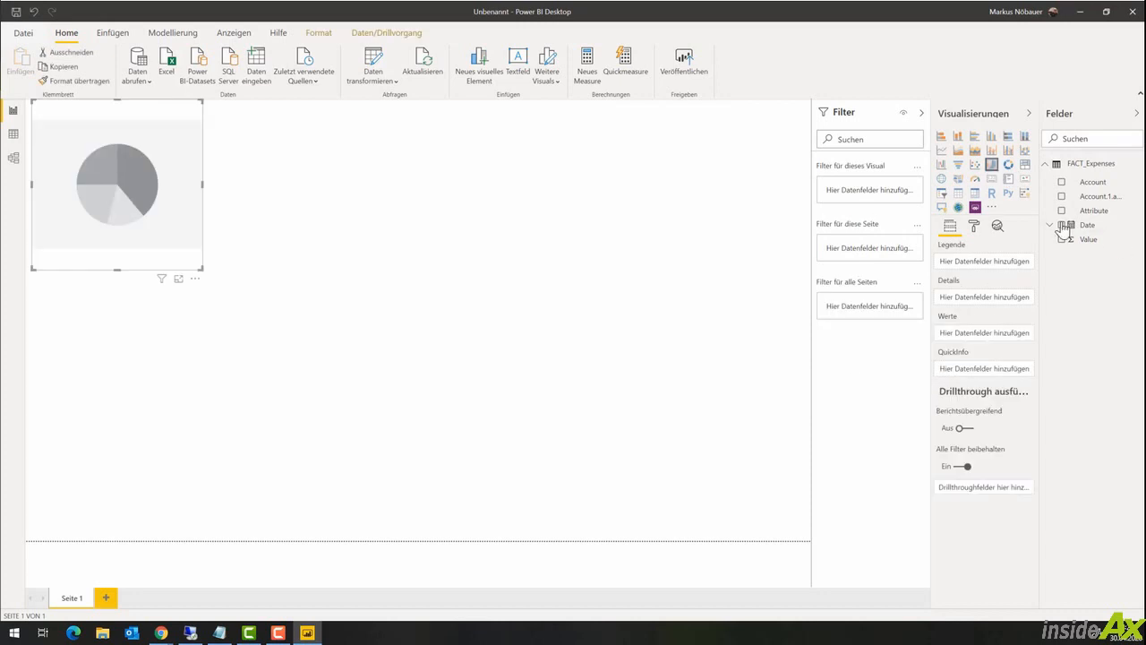
drag(1092, 244, 985, 335)
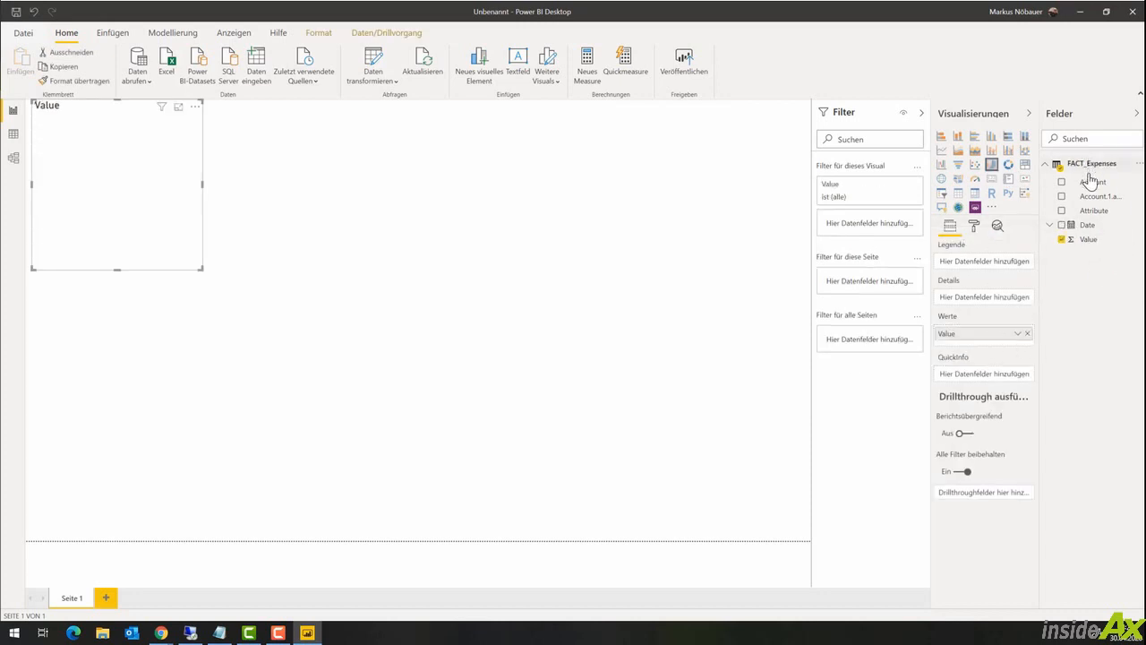
drag(1094, 188, 985, 262)
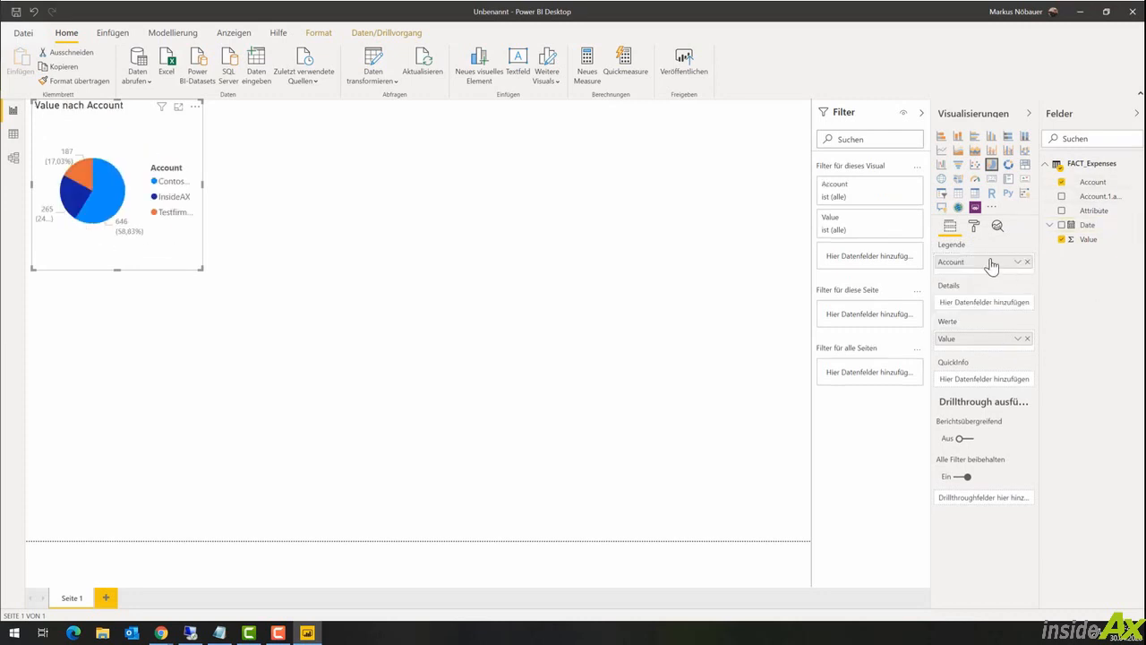
Enlarge the pie chart and move it away from the page corner until its labels and legend have enough room
drag(201, 269, 255, 302)
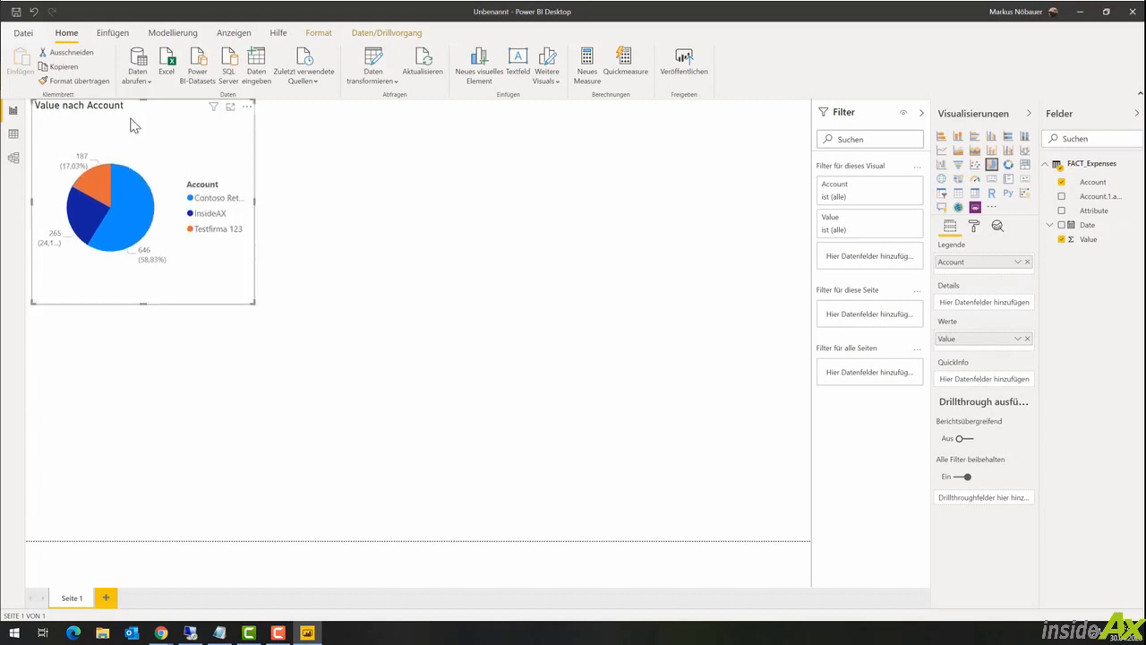
drag(305, 131, 287, 164)
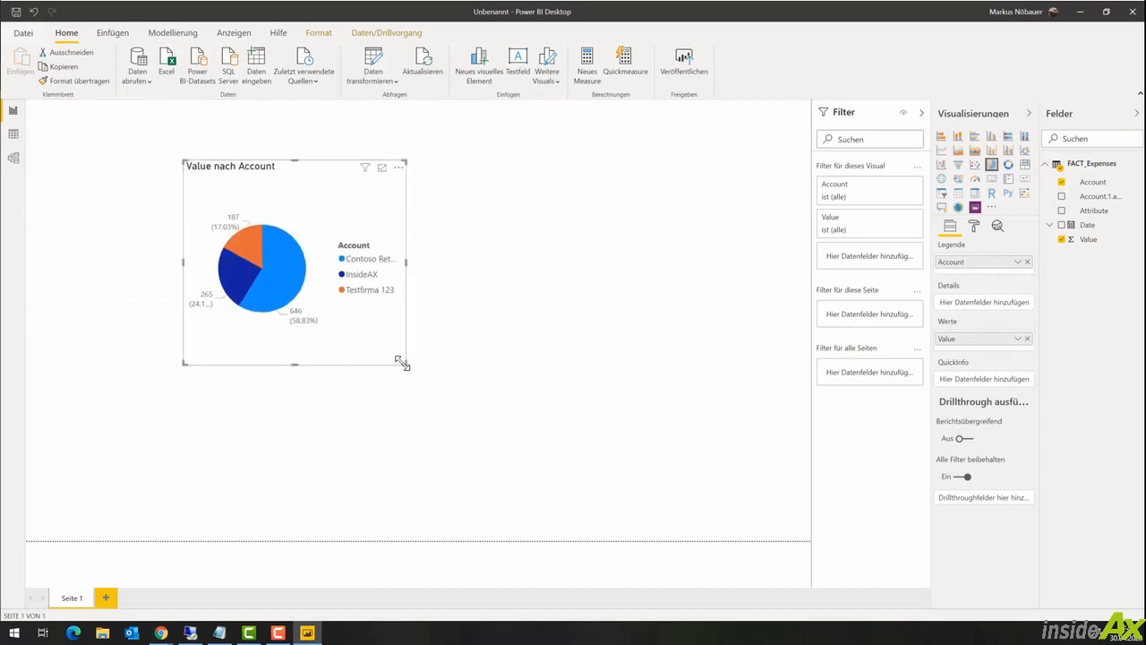
drag(405, 364, 598, 413)
Inspect the values of the three account slices, deselect the chart and return to the Demo Flow lineage view in the browser
mouse_move(398, 335)
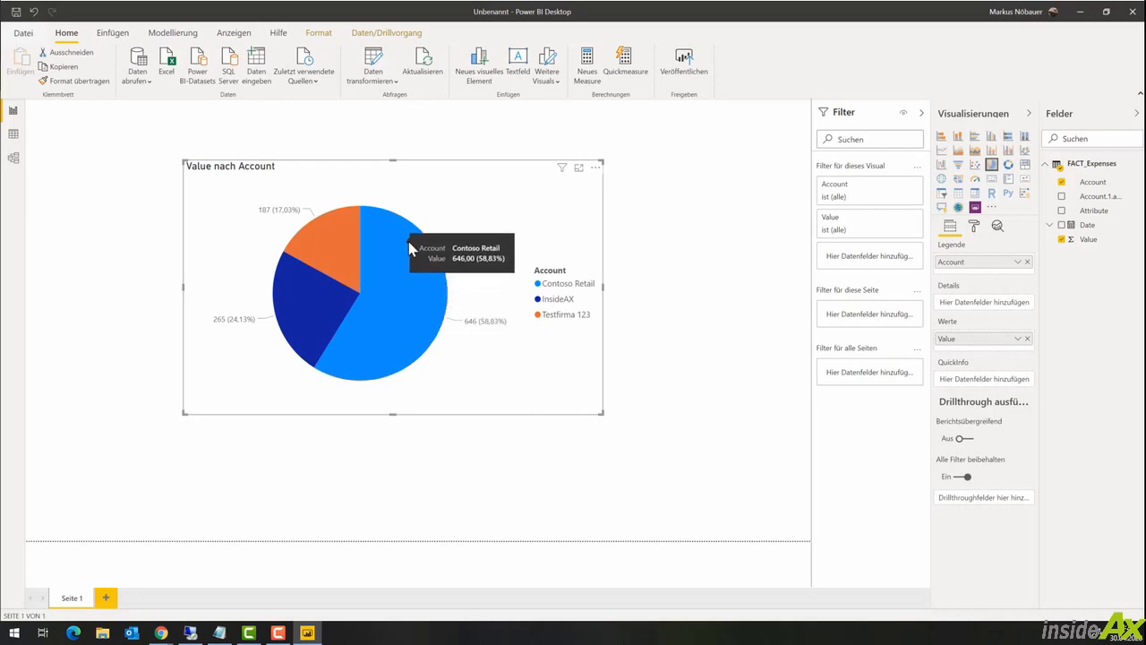
mouse_move(299, 296)
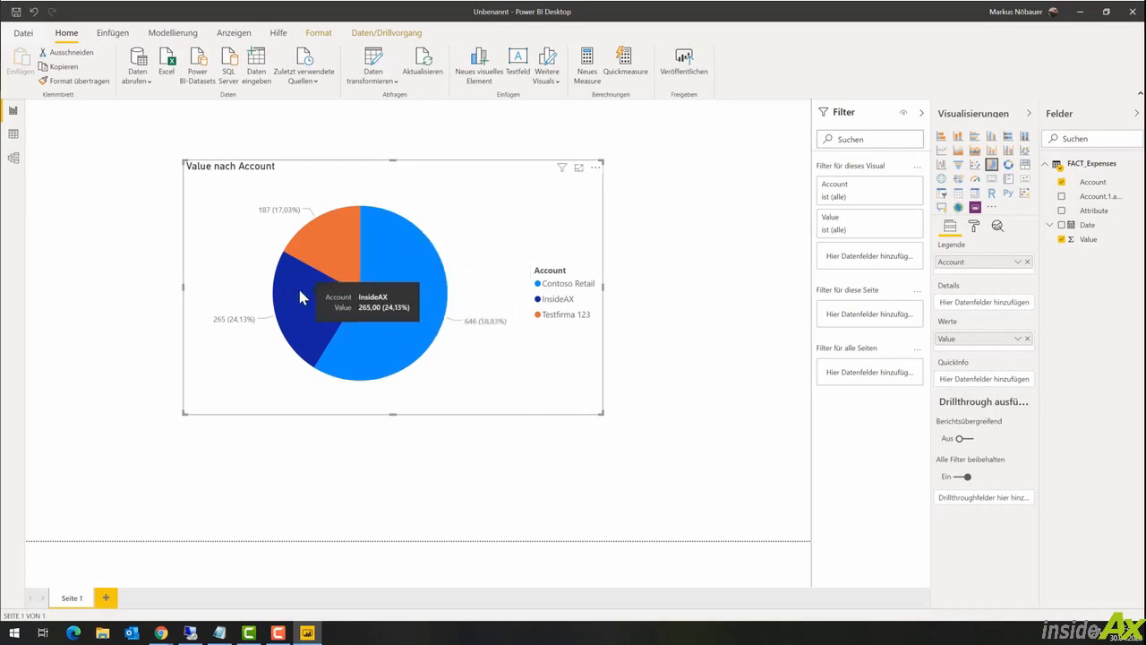
mouse_move(323, 254)
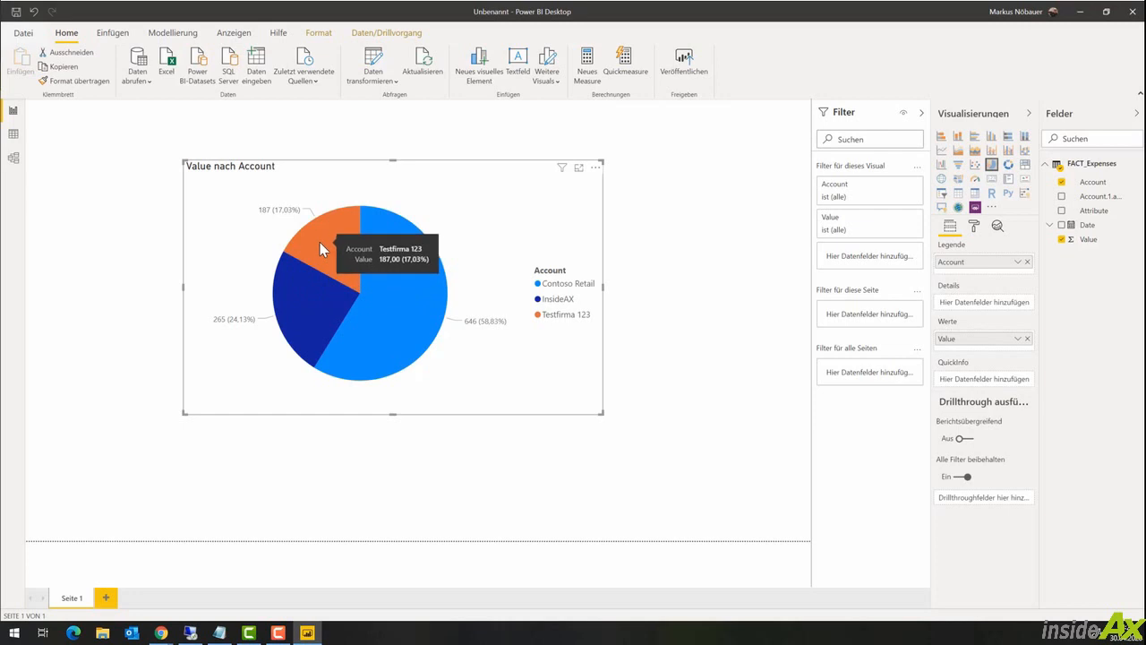
click(724, 281)
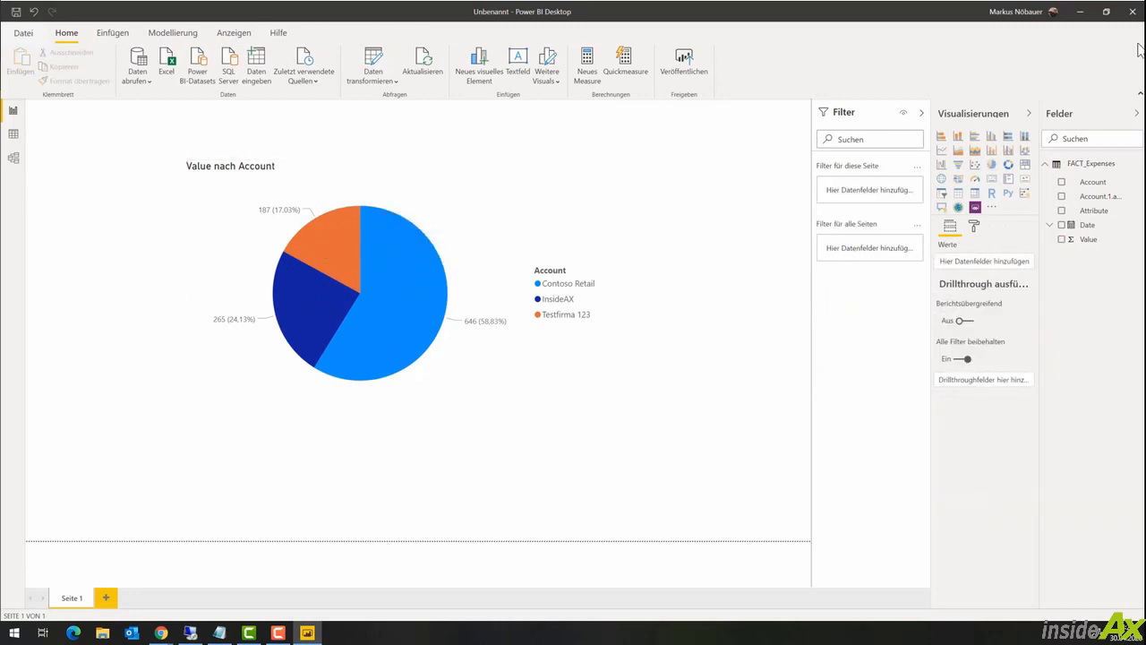
click(1079, 11)
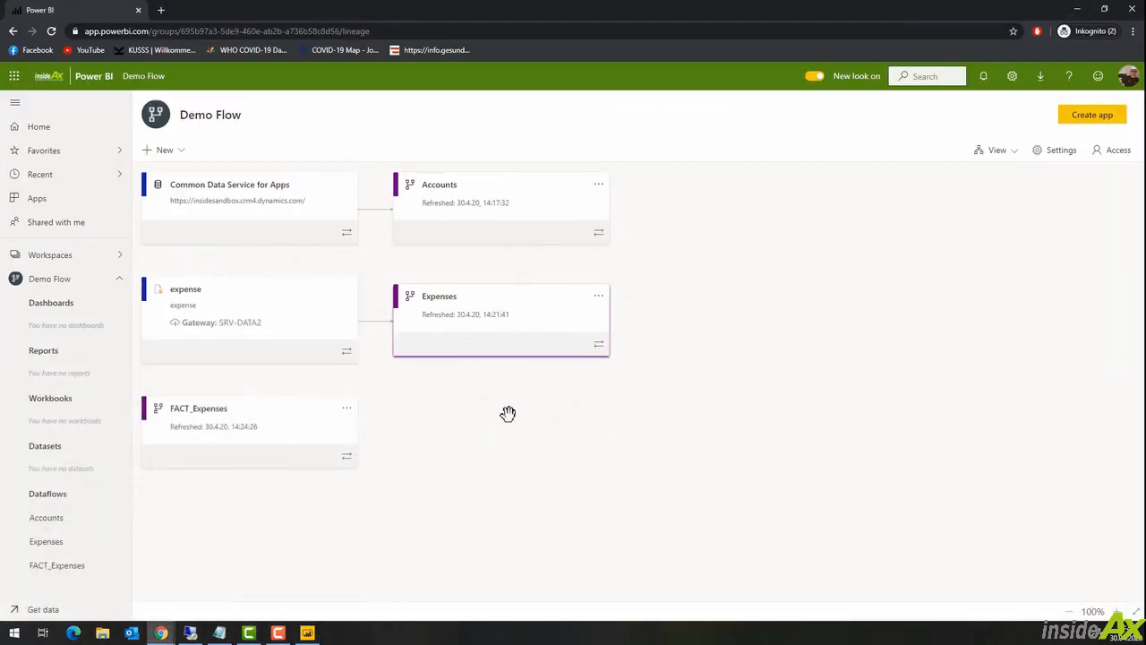